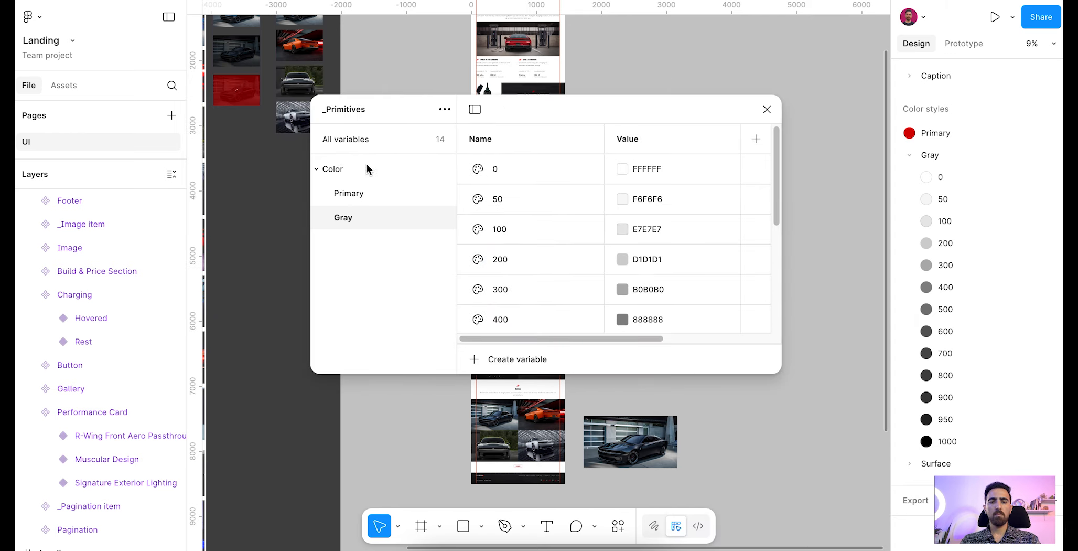
Step: Create the number variable Numbers/0 in the _Primitives collection and display the new Numbers group
left_click(335, 169)
left_click(316, 169)
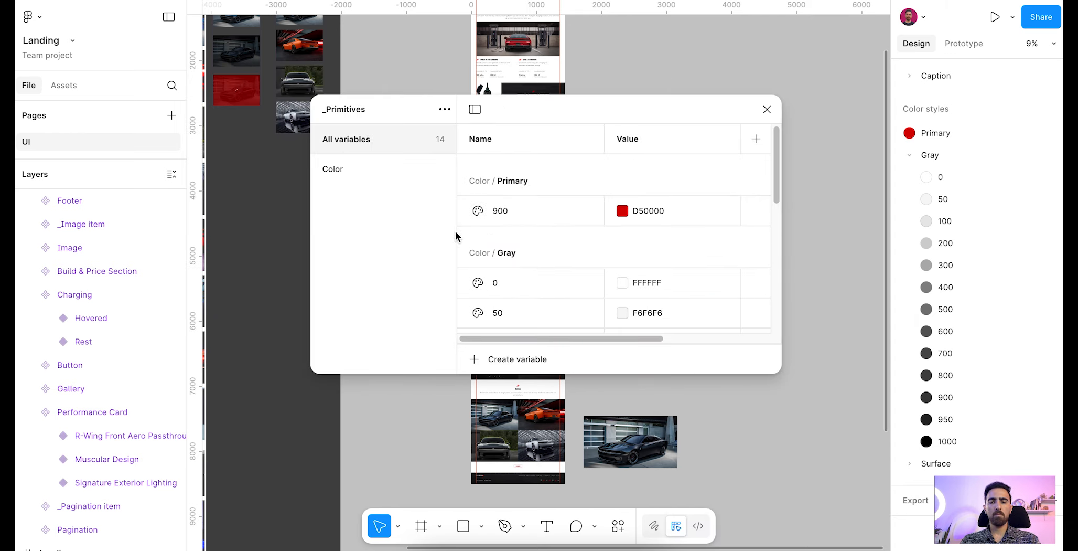
left_click(910, 155)
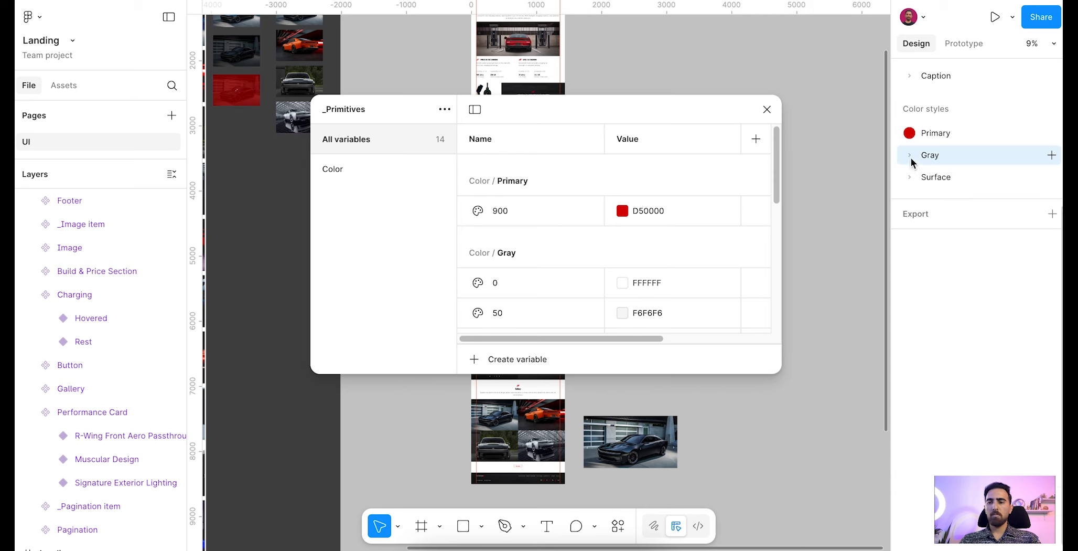
left_click(518, 361)
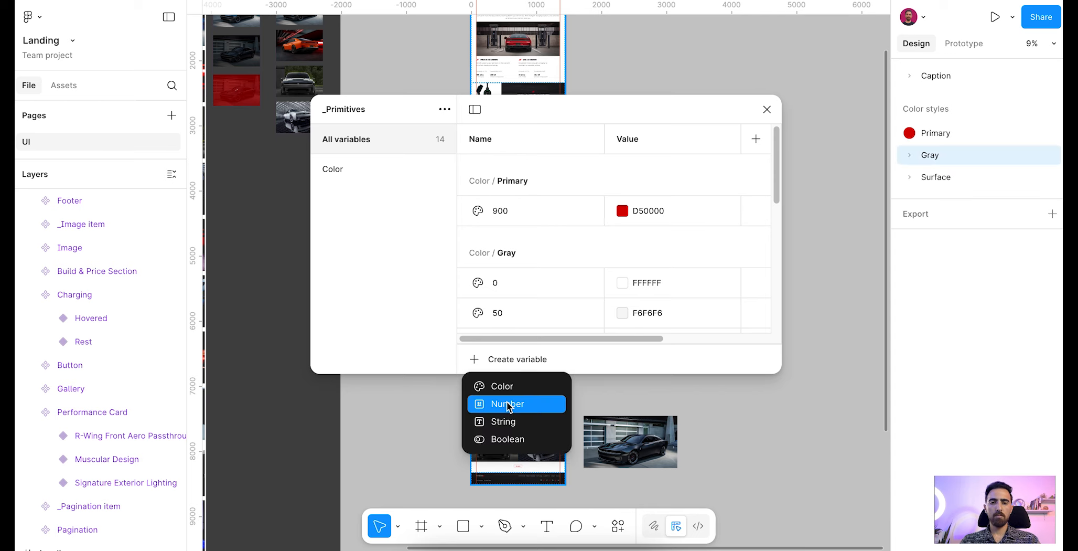
left_click(507, 406)
key("Right")
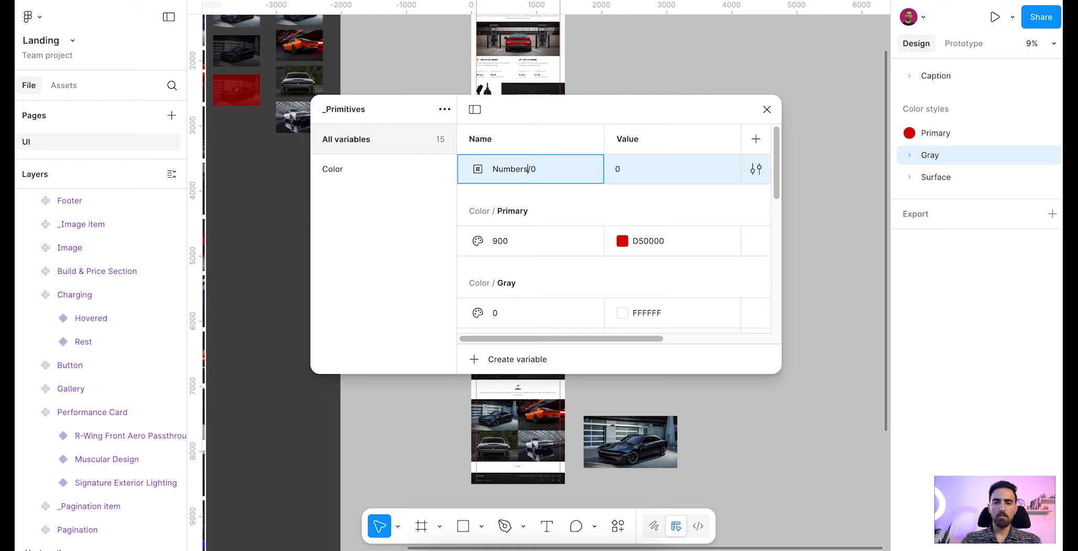
key("Return")
left_click(374, 194)
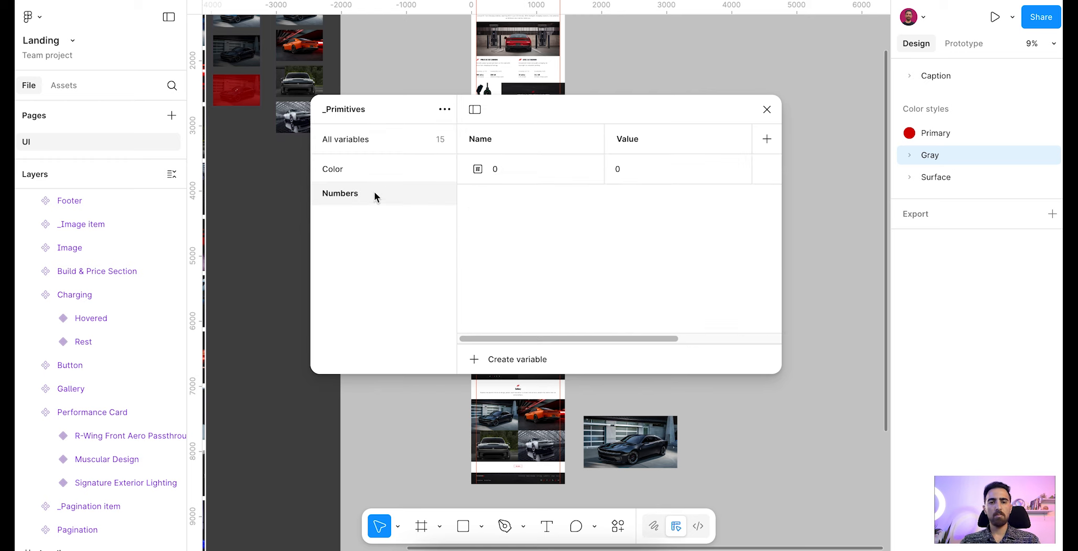
Step: Add a number variable named 1and5 with the value 1.5 to the Numbers group
left_click(554, 173)
key("shift+Return")
type("1and5")
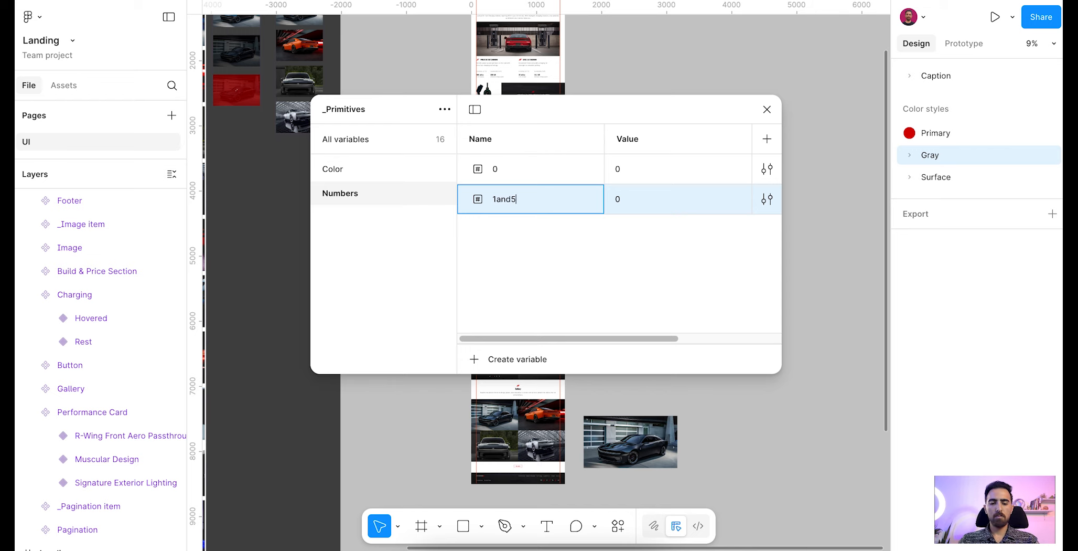
key("Tab")
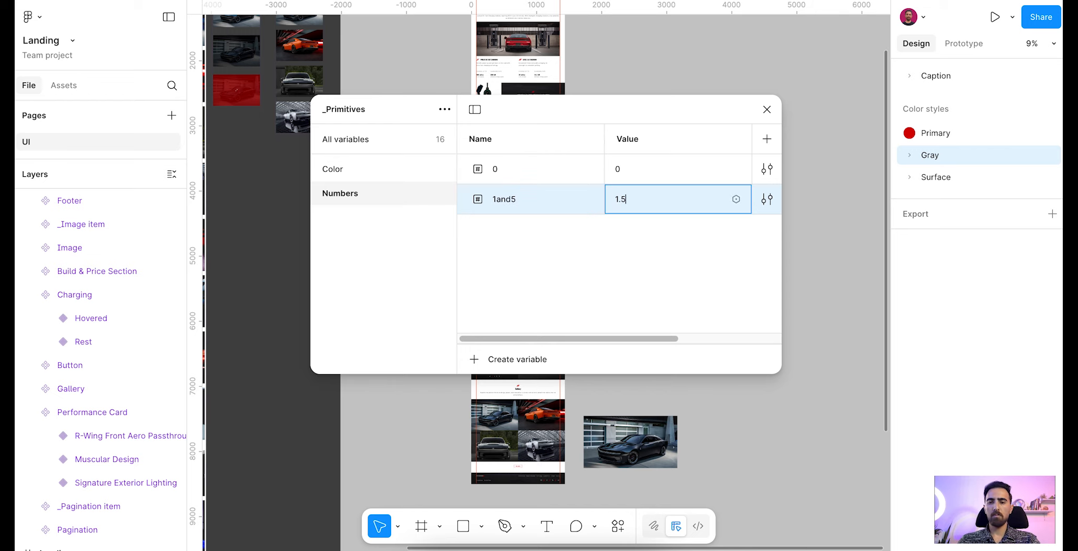
key("Return")
Step: Examine the auto layout gaps and padding of the landing page's header and the hero section's performance row
left_click_drag(698, 108, 494, 130)
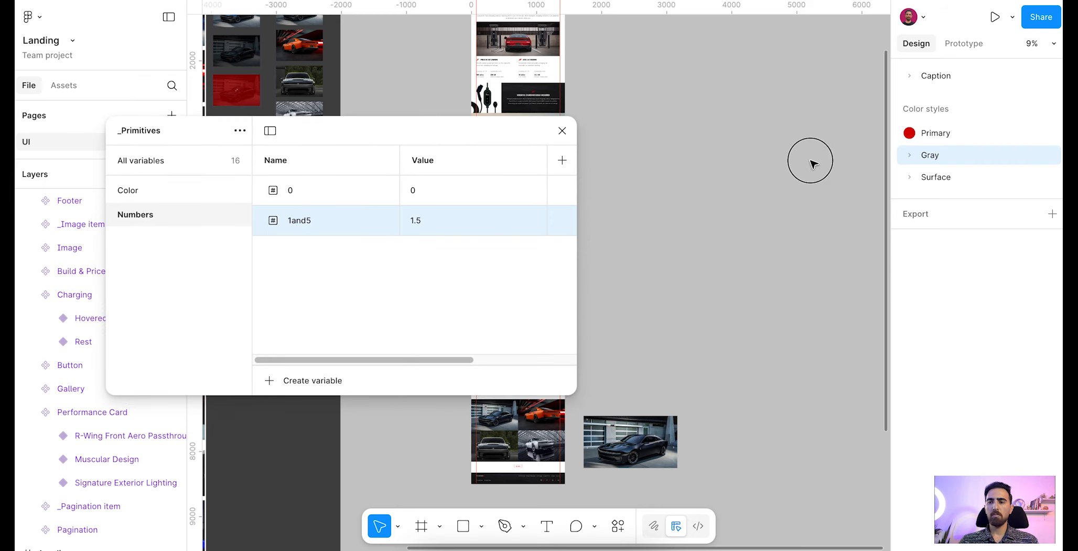
scroll(810, 161, "up", 7)
scroll(993, 266, "up", 5)
left_click_drag(697, 390, 855, 108)
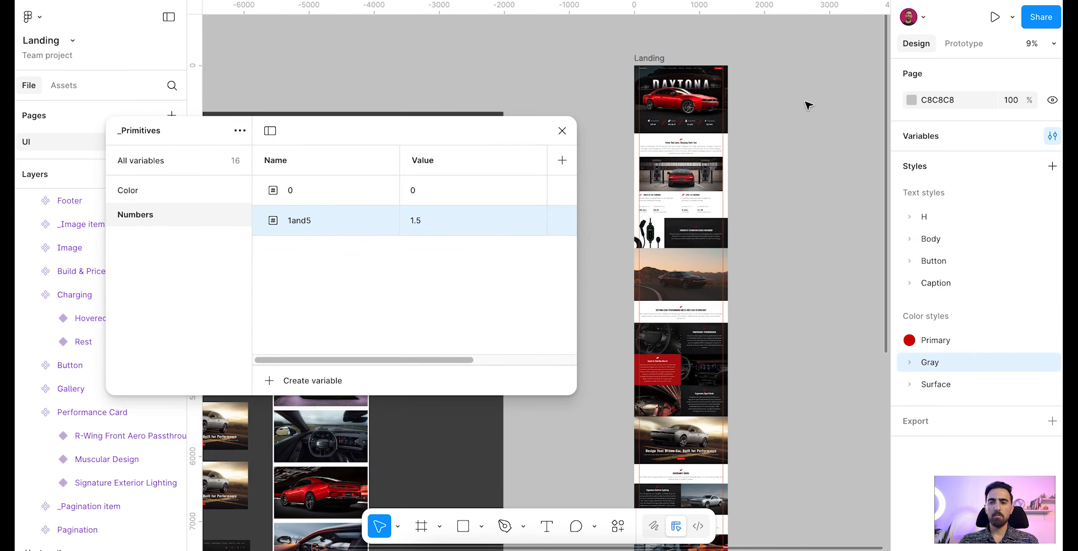
scroll(661, 79, "up", 5)
left_click(706, 49)
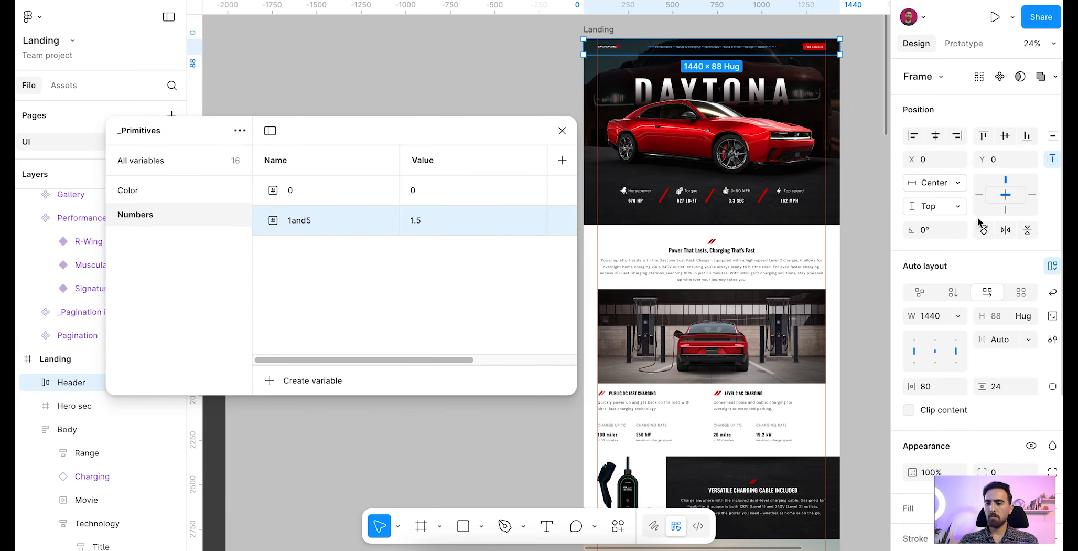
scroll(978, 222, "down", 1)
double_click(729, 197)
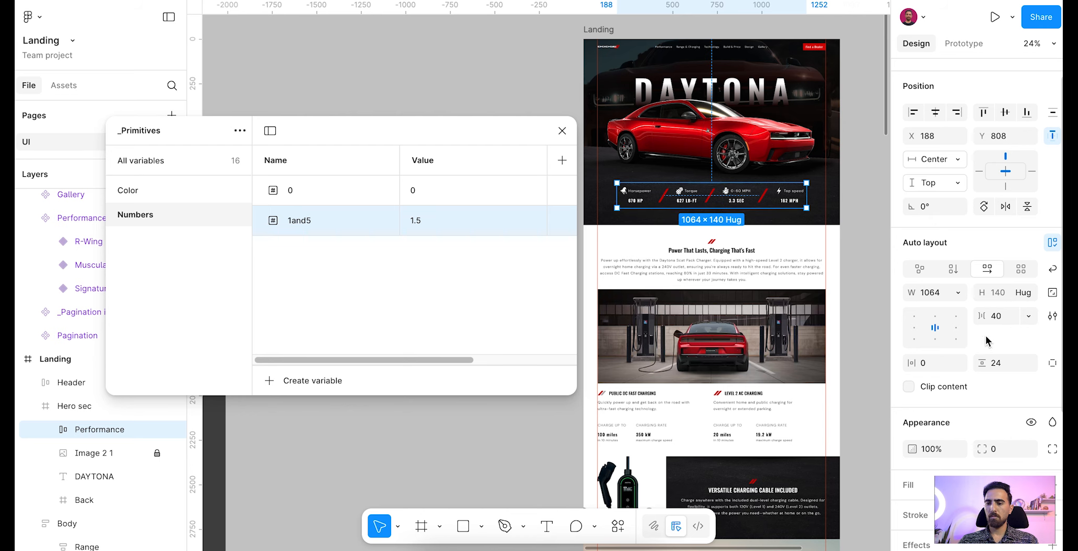
double_click(788, 199)
scroll(799, 192, "up", 5)
double_click(788, 191)
scroll(779, 198, "down", 7)
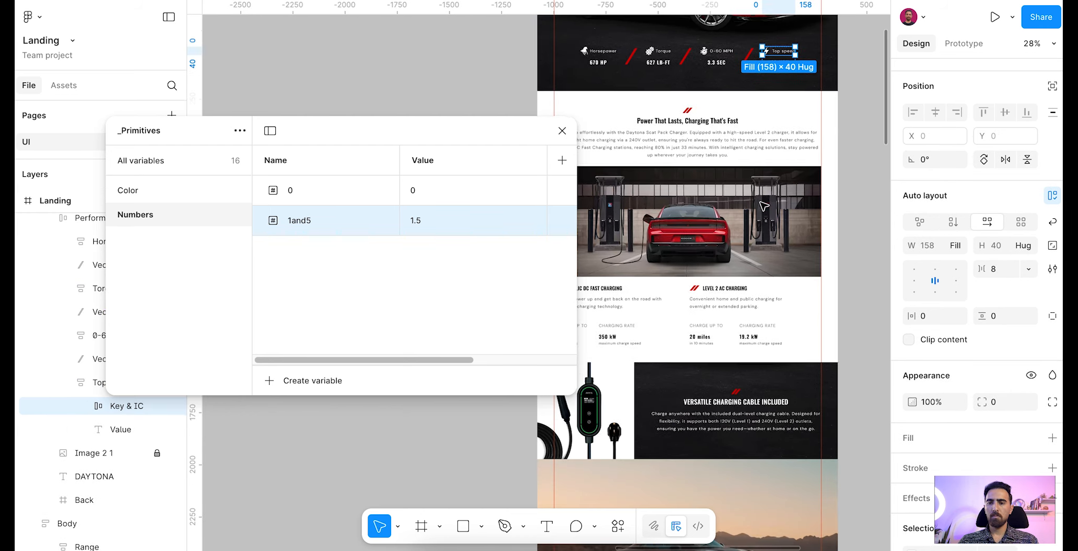
Step: Examine the auto layout spacing of the Range section's title and its Level 2 AC Charging details
scroll(764, 206, "down", 1)
left_click(744, 113)
double_click(743, 113)
double_click(744, 96)
double_click(743, 96)
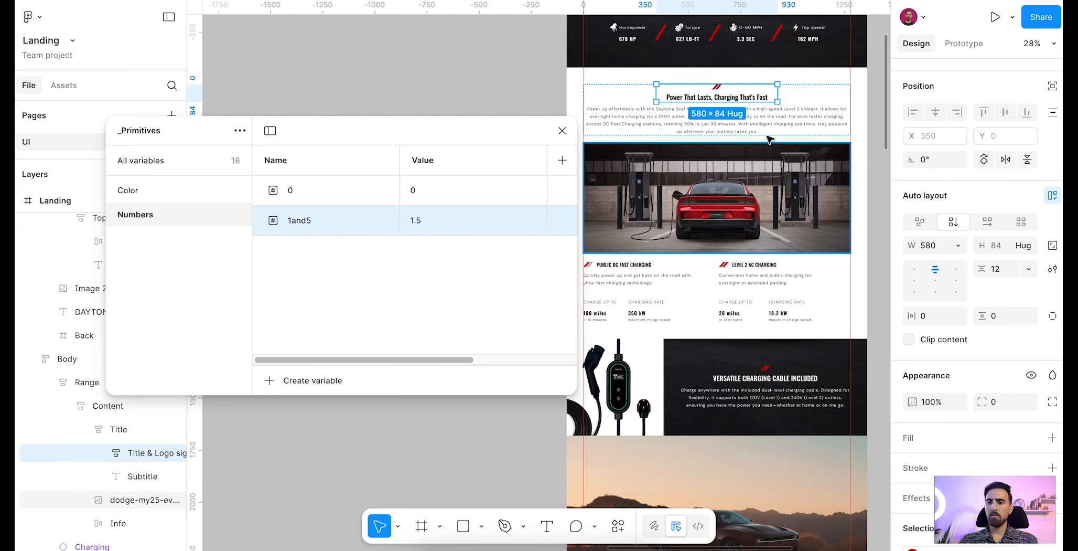
scroll(769, 139, "down", 3)
left_click(755, 155)
double_click(761, 152)
scroll(803, 157, "up", 3)
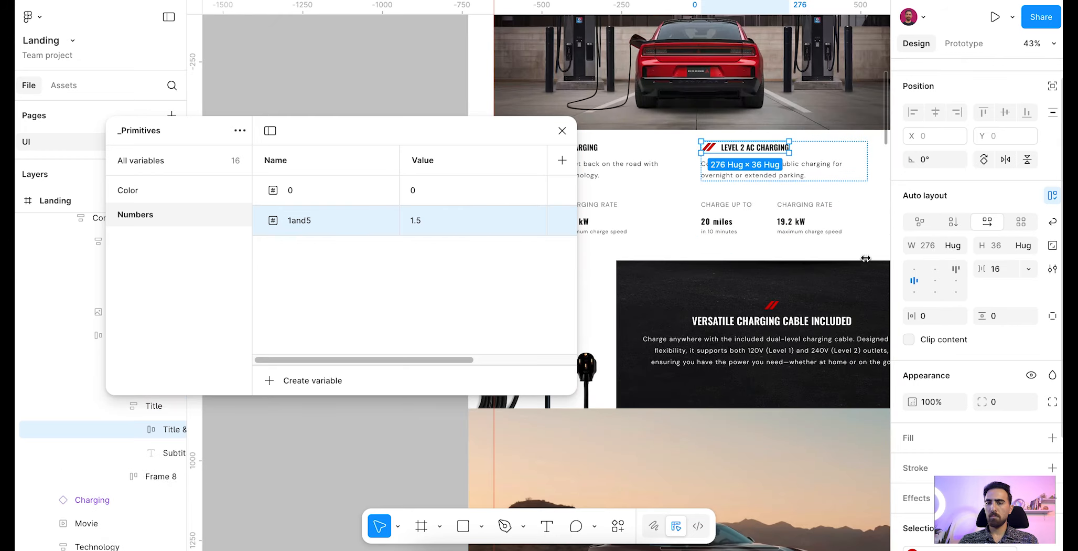
double_click(801, 222)
double_click(805, 221)
left_click(826, 214)
Step: Examine the spacing of the charging cable card's title block and the titles in the Technology section
scroll(783, 220, "down", 5)
scroll(782, 210, "down", 3)
double_click(785, 75)
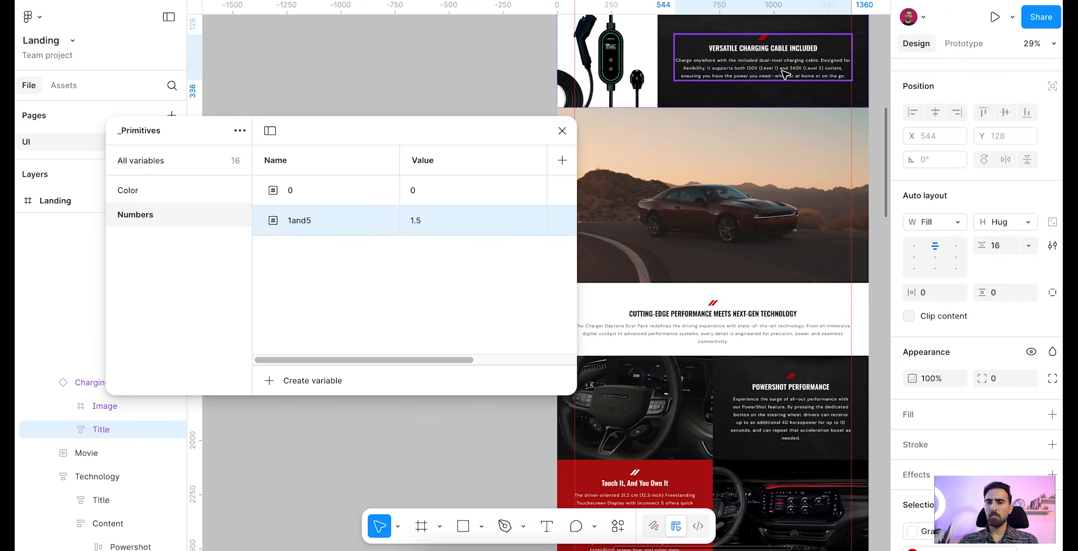
scroll(785, 75, "down", 4)
double_click(782, 180)
double_click(782, 180)
double_click(782, 181)
Step: Examine the spacing in the rest of the landing page, from the Design Your Dream Car banner down to the footer
scroll(782, 181, "down", 5)
key("Escape")
scroll(782, 181, "down", 5)
scroll(808, 71, "up", 5)
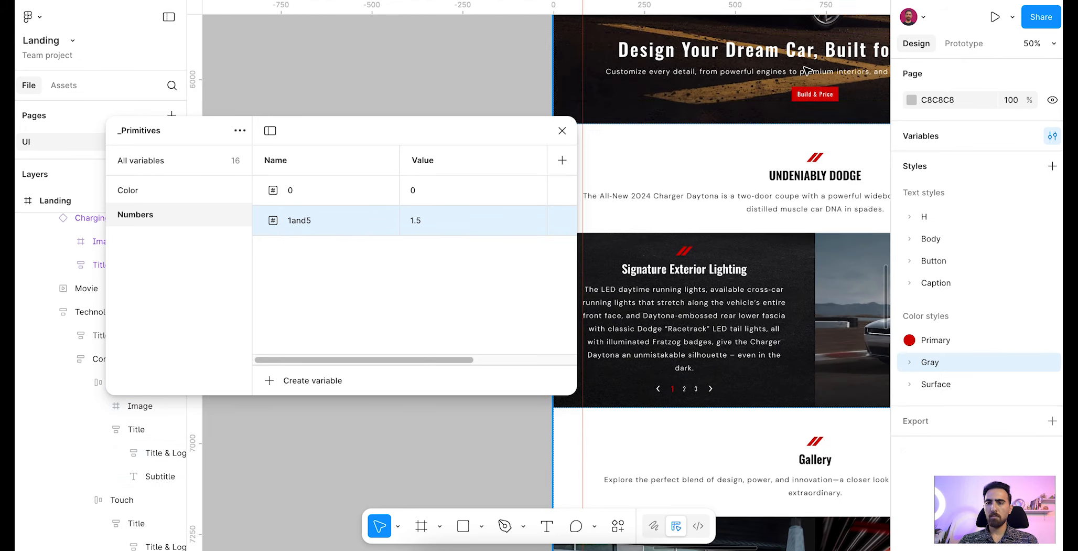
double_click(808, 71)
scroll(805, 68, "down", 2)
double_click(789, 65)
scroll(787, 202, "down", 3)
scroll(678, 134, "down", 4)
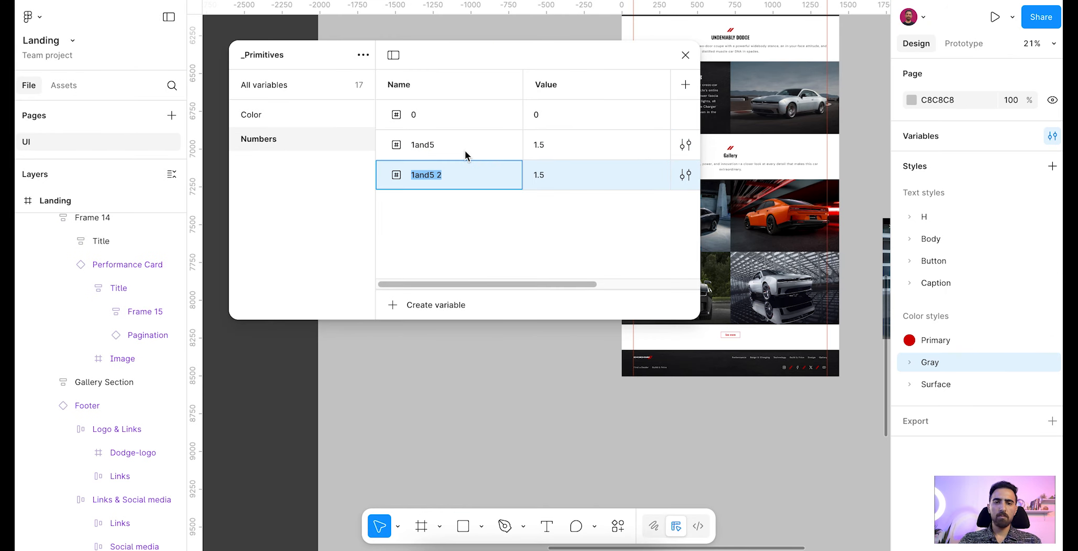
Step: Add number variables named 4 and 8 with the values 4 and 8 below 1and5 in the Numbers group
type("4")
key("Tab")
type("4")
key("Return")
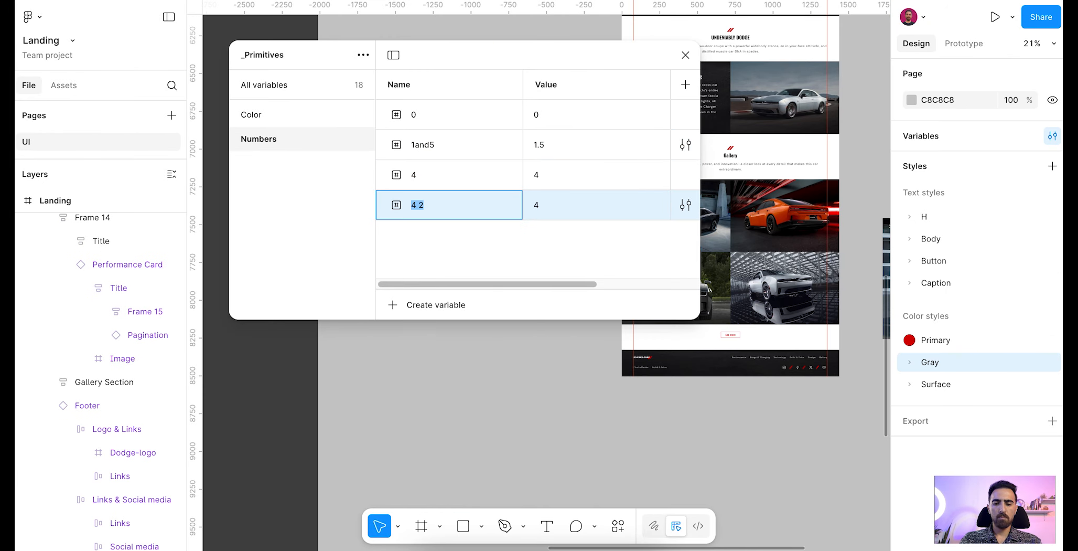
type("8")
key("Tab")
type("8")
key("Return")
Step: Add number variables named 12 and 16 with matching values to the Numbers group
key("Tab")
type("12")
key("Return")
type("16")
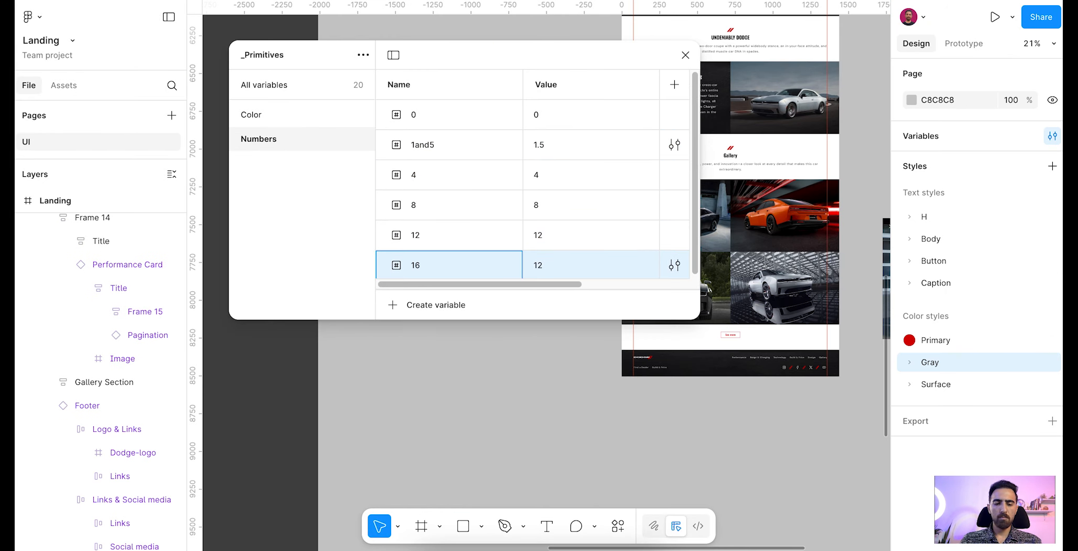
key("Tab")
type("16")
key("Return")
Step: Add number variables named 24 and 36 with matching values to the Numbers group
type("24")
key("Return")
type("36")
key("Tab")
type("36")
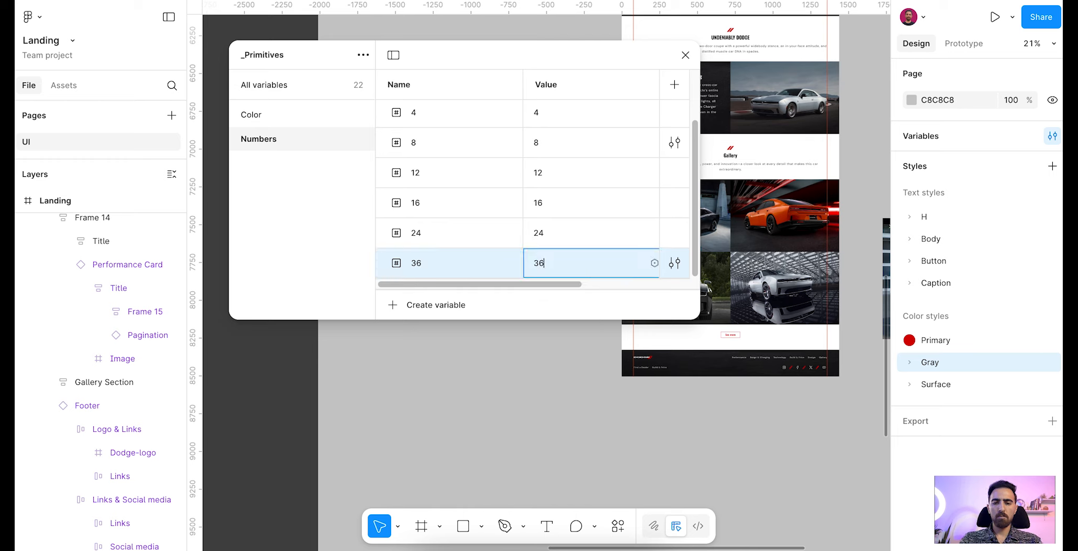
key("Return")
Step: Add number variables named 40 and 48 with matching values to the Numbers group
type("40")
key("Tab")
type("40")
key("Return")
type("48")
key("Tab")
type("48")
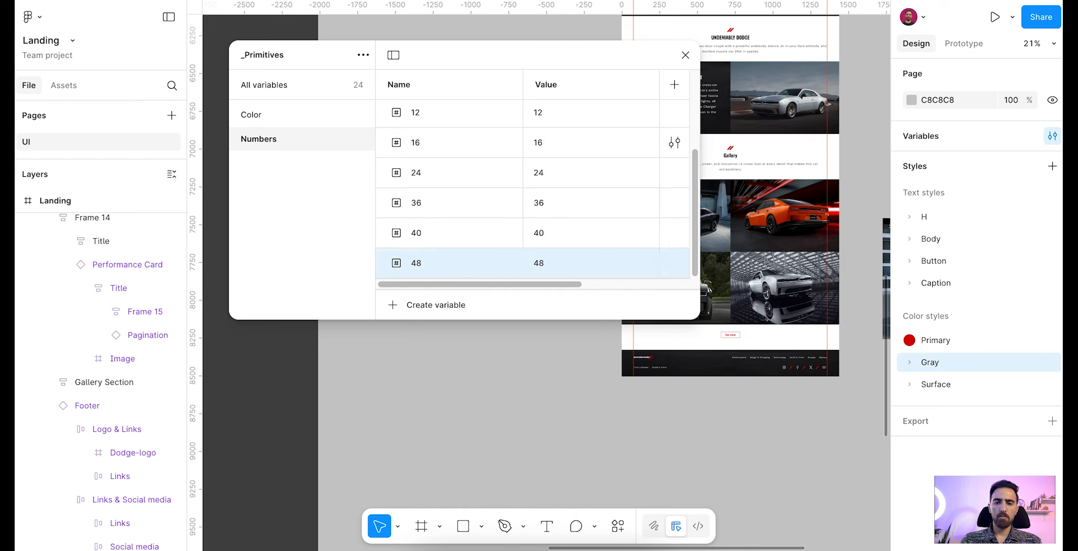
key("Return")
Step: Add number variables named 56 and 80 with matching values to the Numbers group
type("56\t56")
key("Return")
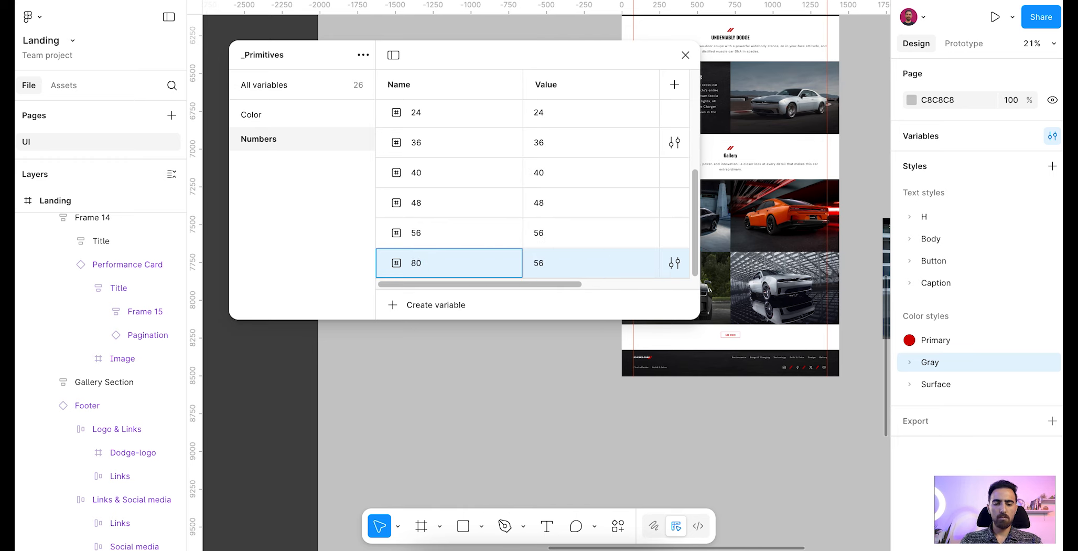
key("Tab")
type("80")
key("Return")
Step: Check the Landing frame's width, and rename the duplicated 80 variable to 1440 with the value 1440
left_click_drag(543, 53, 471, 43)
scroll(719, 142, "up", 13)
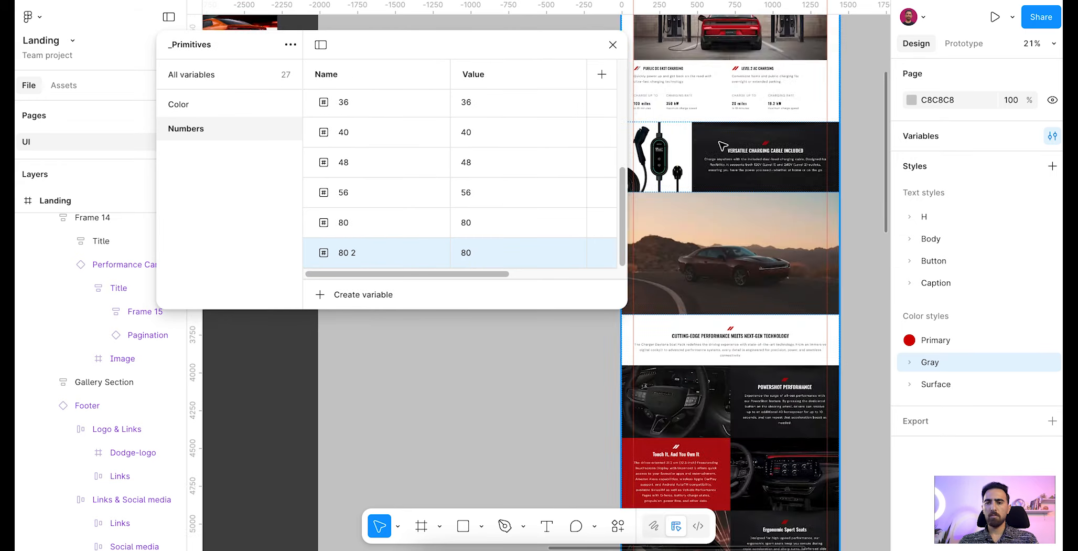
scroll(723, 146, "up", 6)
left_click(695, 84)
double_click(348, 255)
type("1440")
key("Tab")
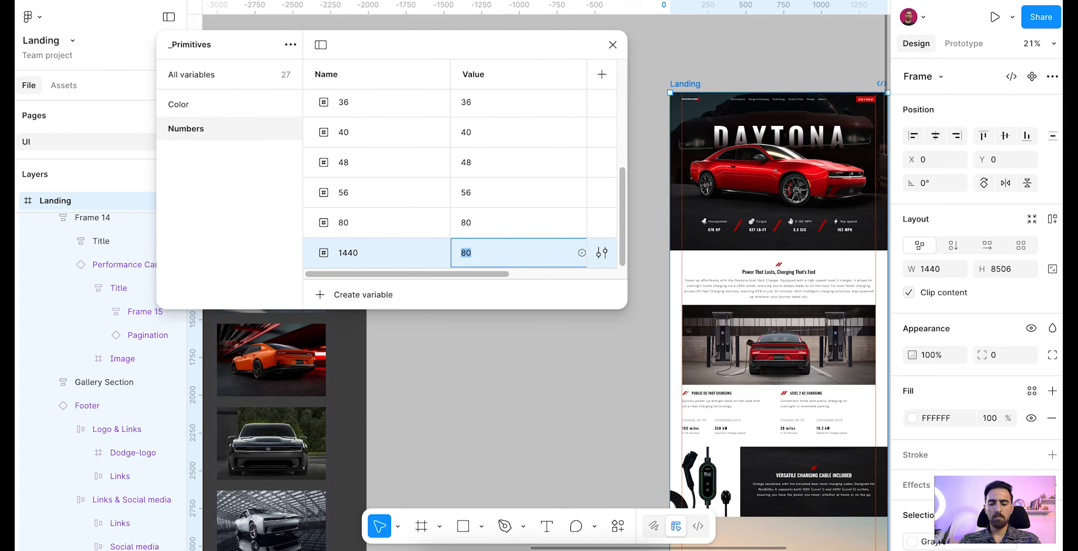
type("1440")
key("Return")
Step: Set the horizontal gap between the two stats under Level 2 AC Charging to 120
scroll(719, 220, "up", 5)
scroll(719, 220, "down", 5)
left_click(717, 215)
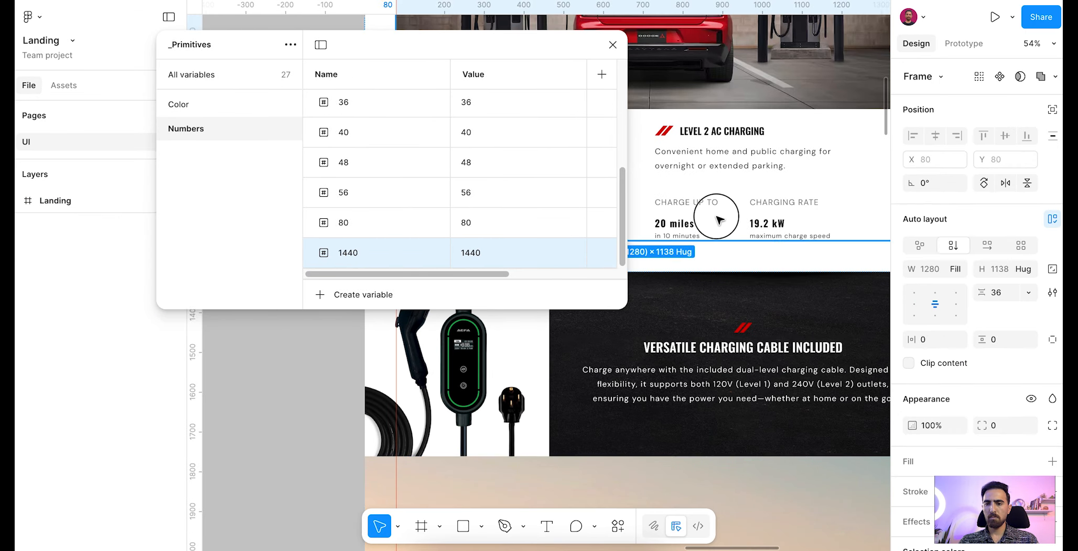
left_click(719, 220)
left_click(719, 220)
scroll(754, 223, "down", 3)
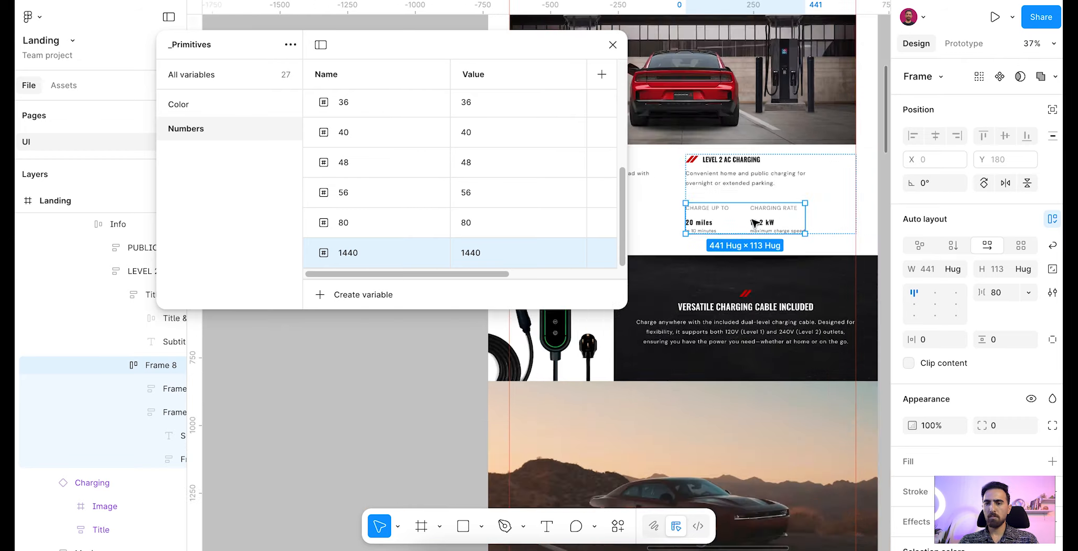
scroll(847, 175, "down", 5)
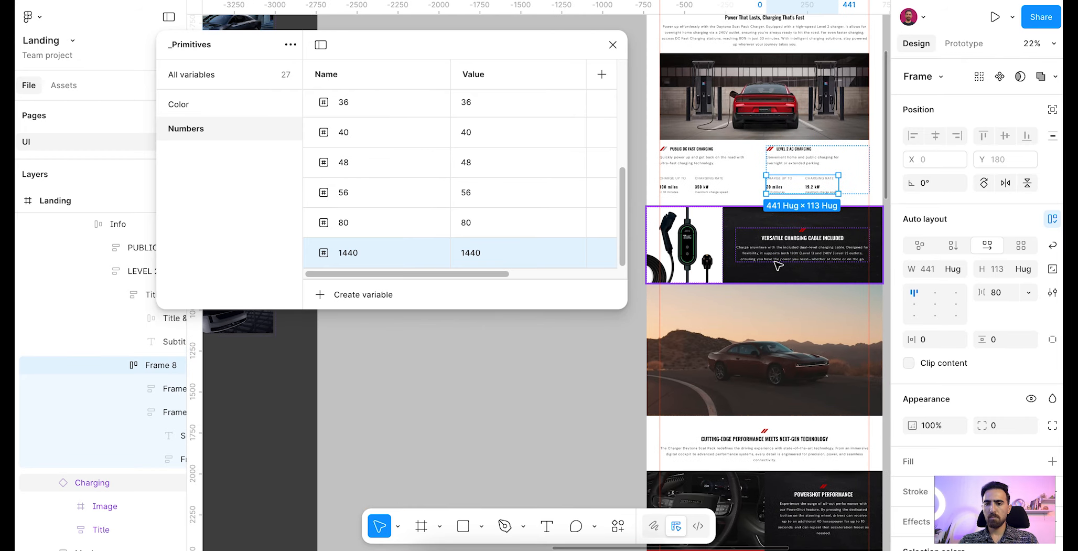
scroll(786, 230, "up", 8)
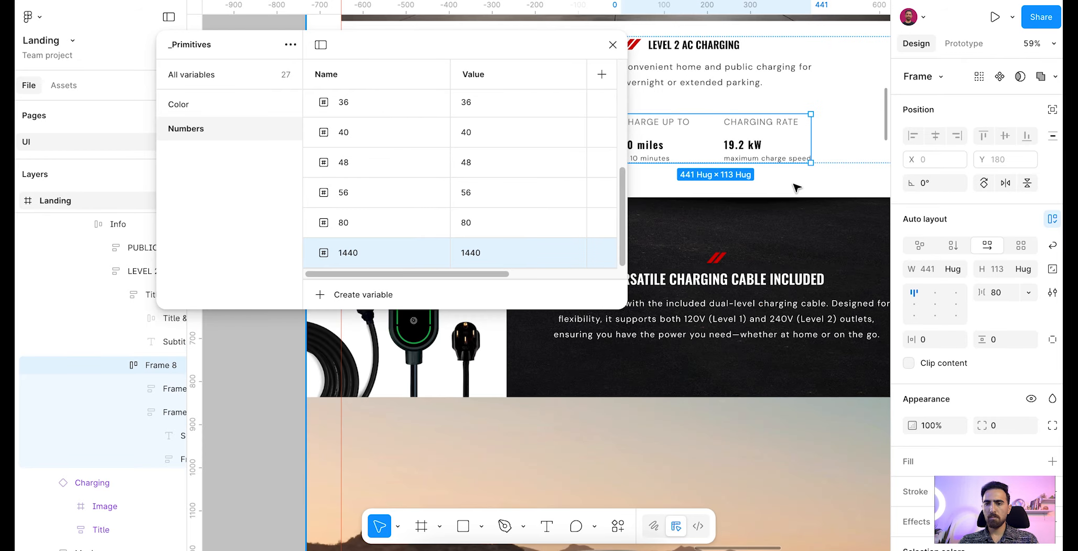
scroll(796, 187, "down", 1)
left_click(998, 292)
type("12")
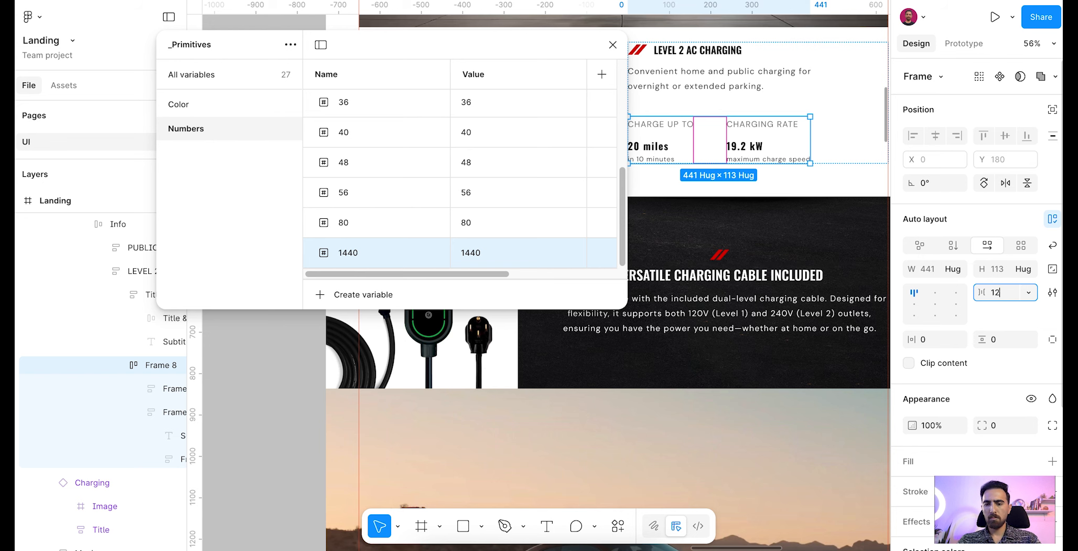
key("Return")
Step: Set the horizontal gap between the two stats under Public DC Fast Charging to 120
scroll(708, 185, "down", 5)
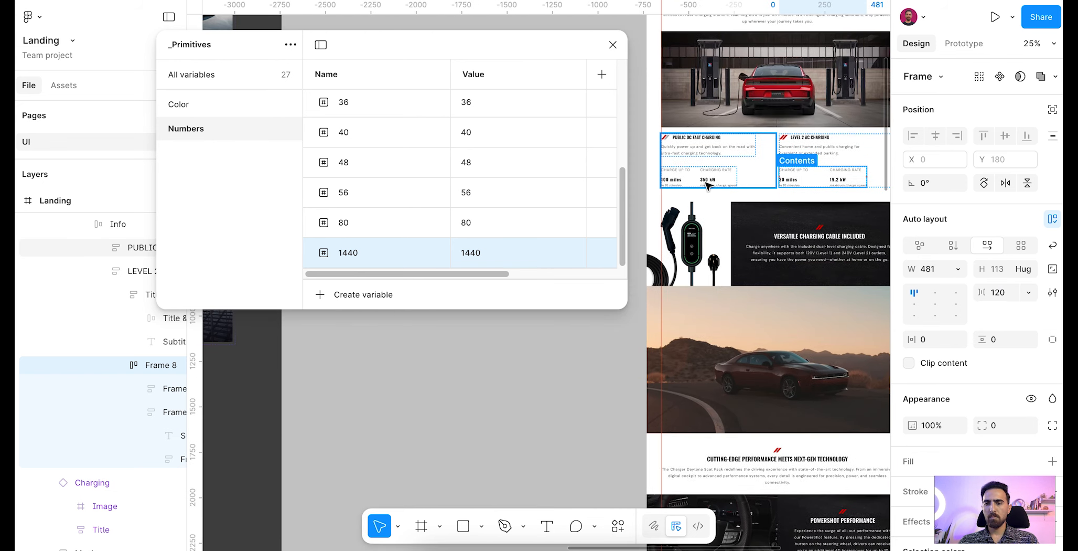
left_click(713, 180)
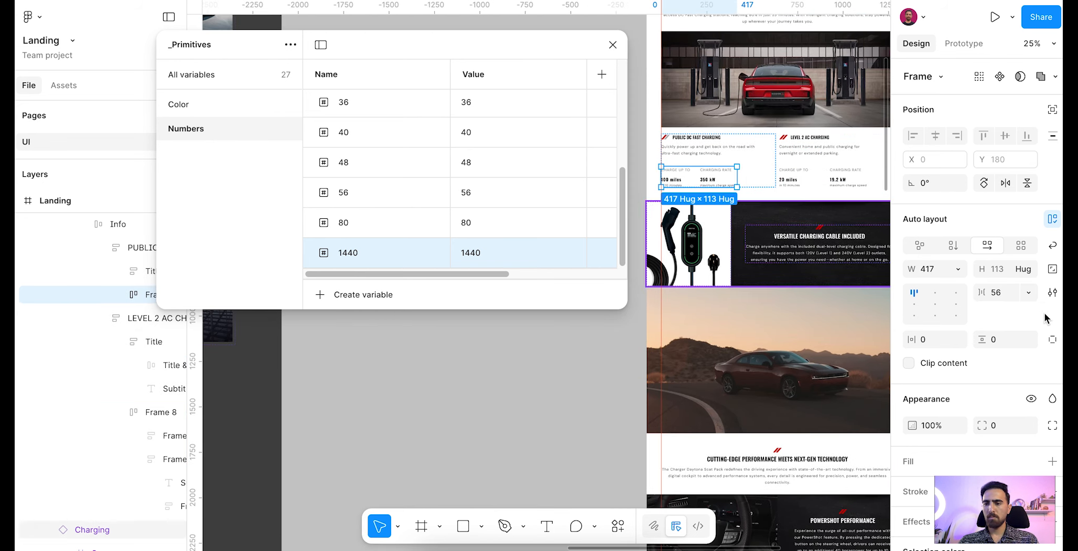
left_click(1010, 294)
type("120")
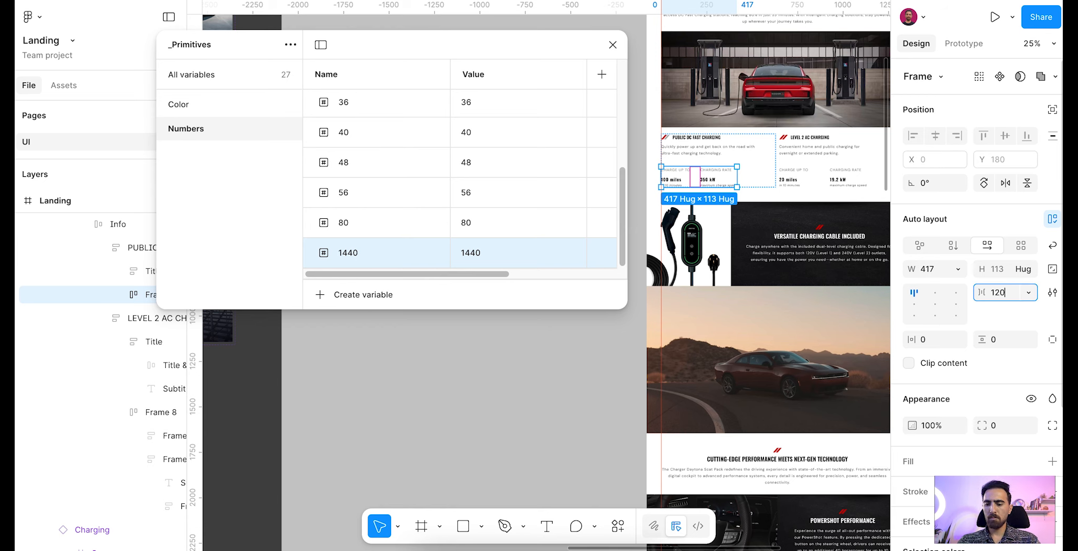
key("Return")
left_click(593, 356)
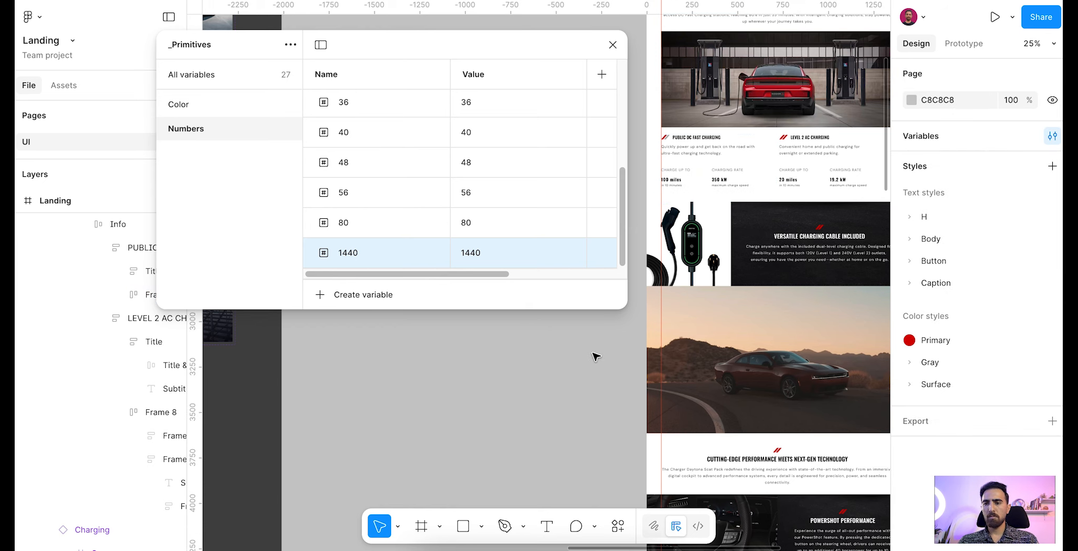
Step: Duplicate the 80 variable in the Numbers group, naming the copy 120 with the value 120
left_click_drag(691, 356, 723, 348)
left_click(384, 222)
key("ctrl+d")
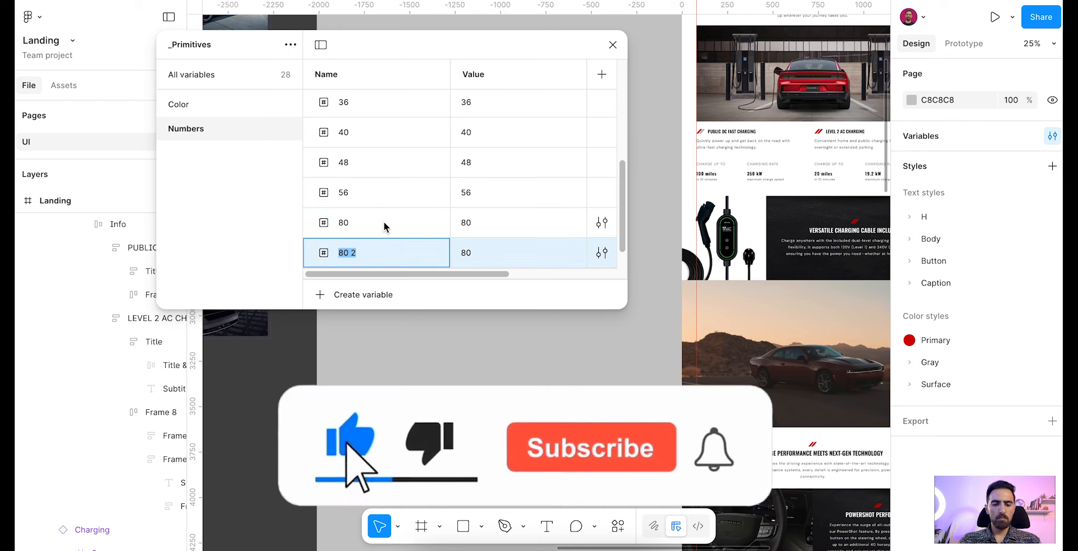
type("120")
key("Tab")
type("120")
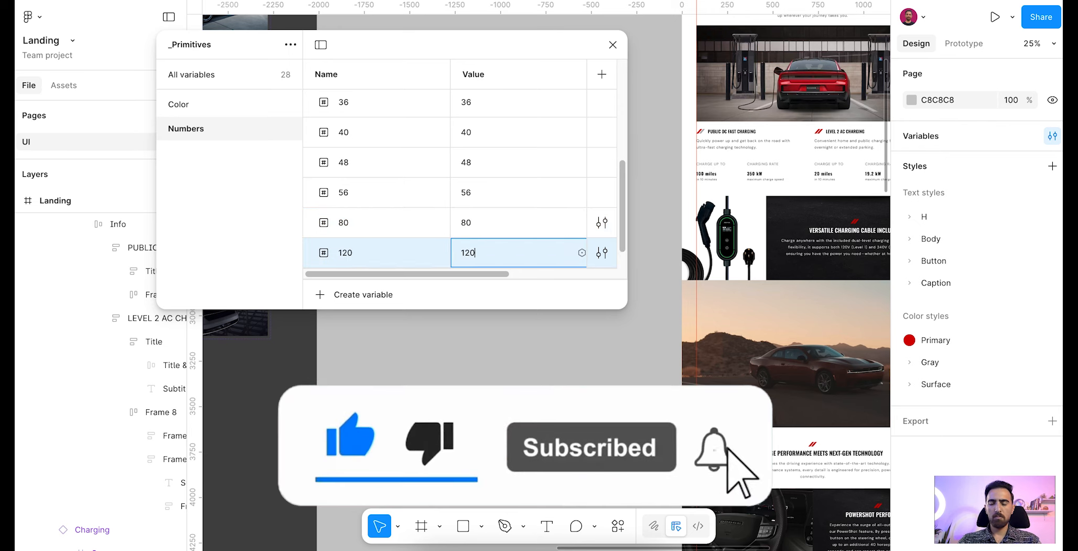
key("Return")
scroll(433, 198, "down", 1)
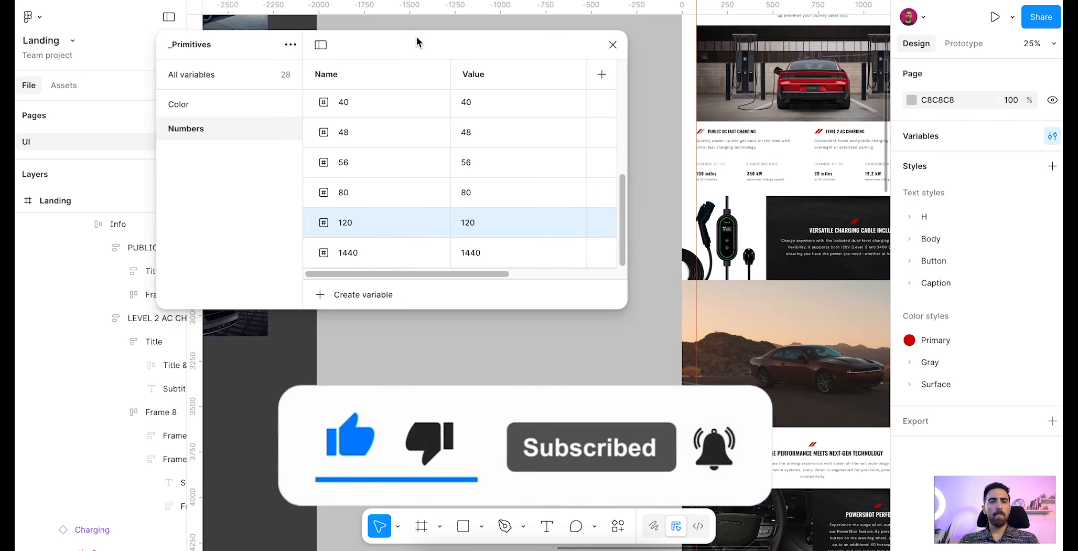
Step: Rename the Rectangle 1 layer in the red-tinted image variant to Red shadow
left_click_drag(415, 42, 699, 96)
scroll(380, 251, "down", 5)
left_click_drag(326, 367, 466, 298)
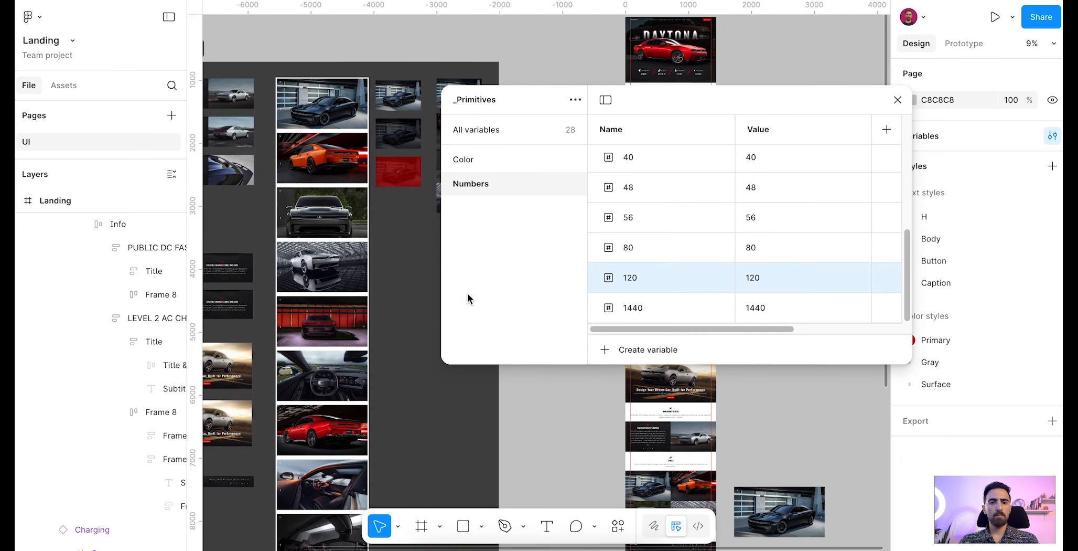
scroll(398, 138, "up", 6)
left_click_drag(398, 138, 306, 109)
left_click(306, 110)
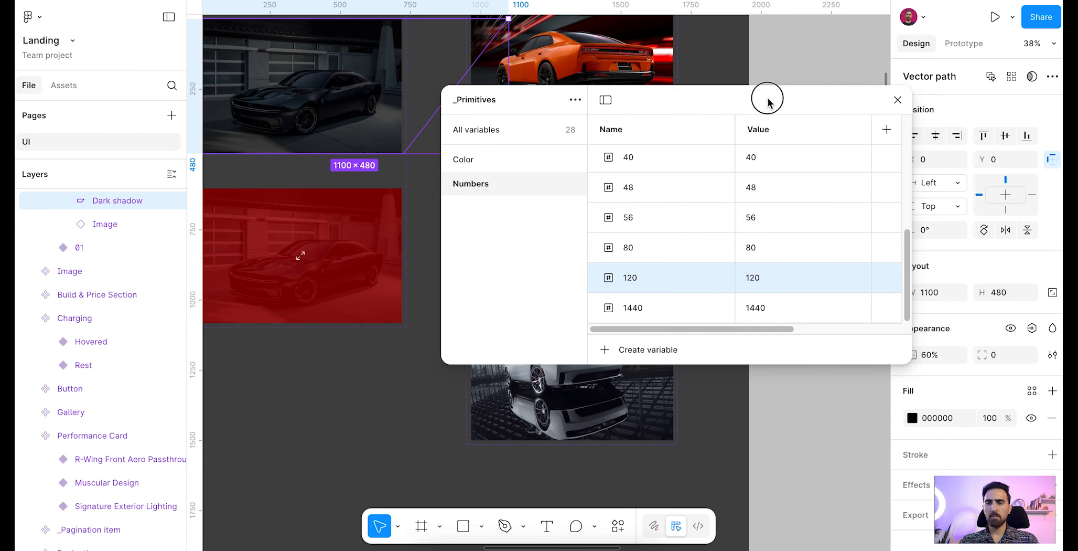
left_click_drag(766, 97, 342, 349)
scroll(854, 240, "down", 5)
scroll(854, 241, "left", 5)
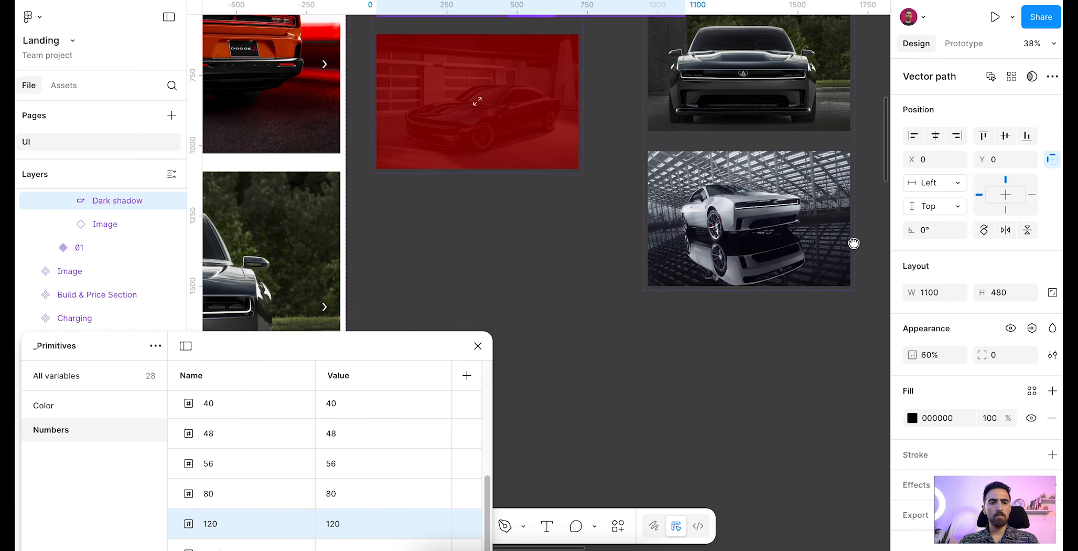
left_click(506, 110)
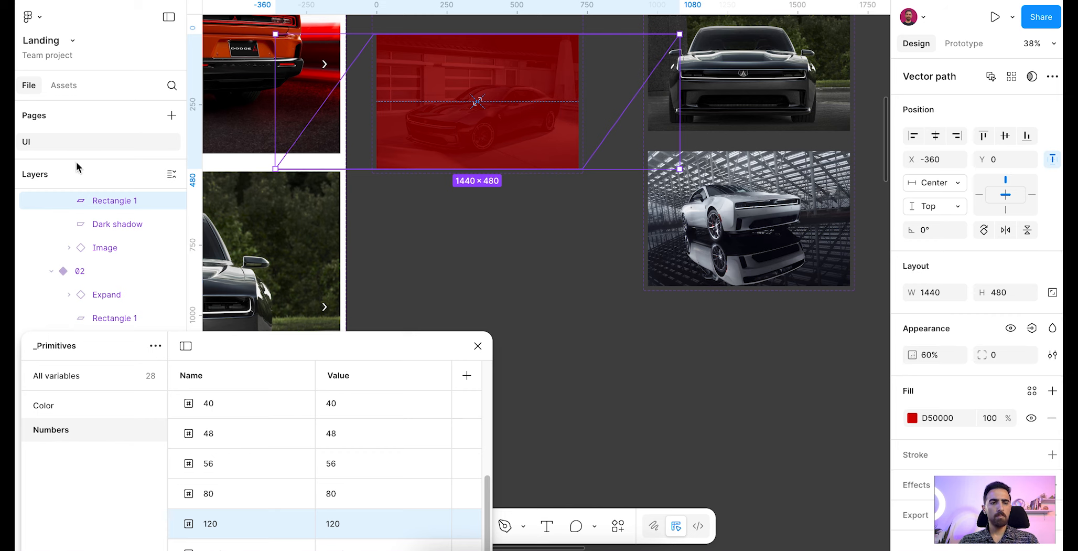
double_click(127, 202)
type("Red shadow")
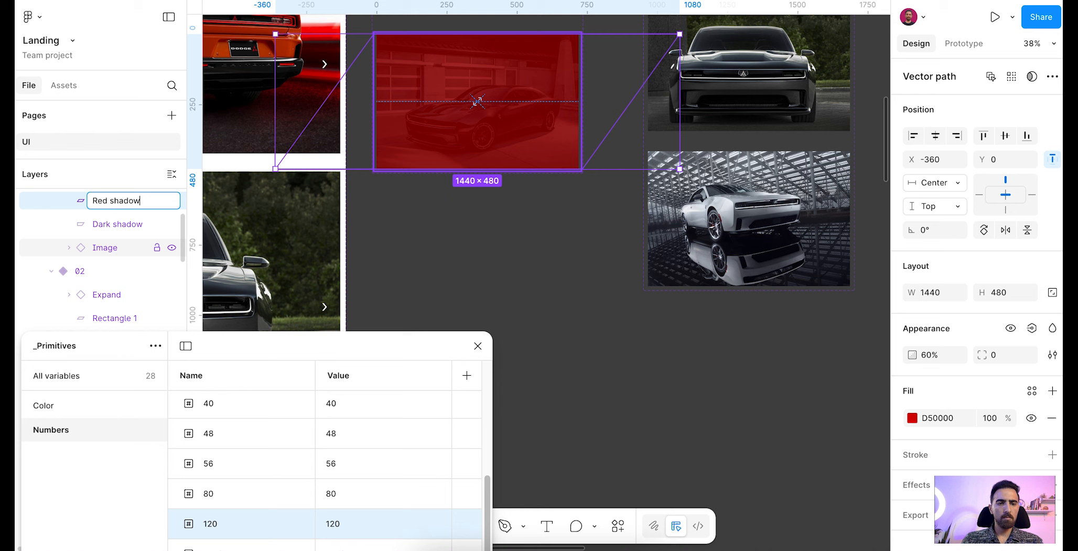
key("Return")
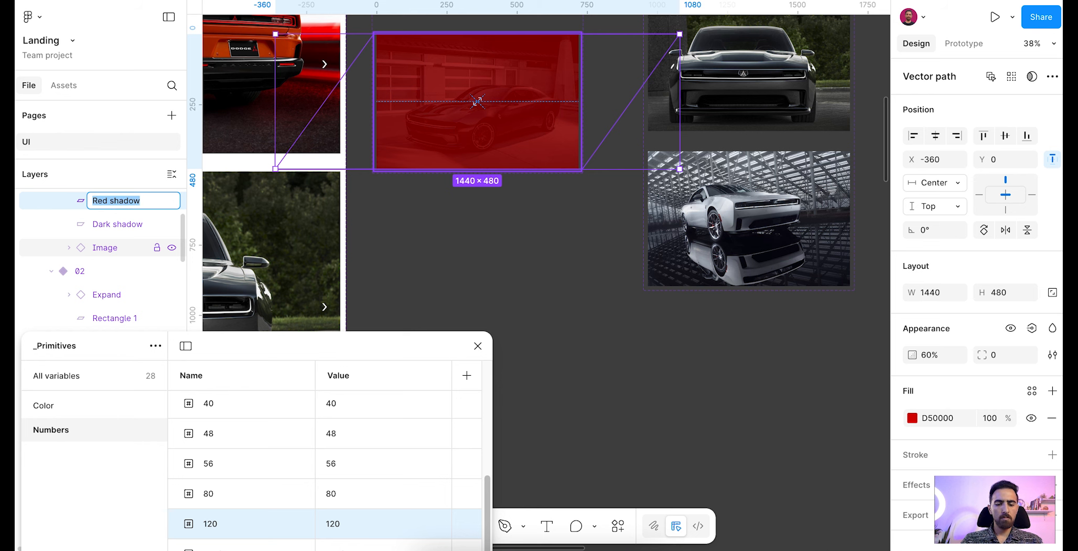
Step: Rename the Rectangle 1 layer inside variant 02 to Red shadow
scroll(441, 261, "up", 2)
left_click(440, 261)
double_click(108, 313)
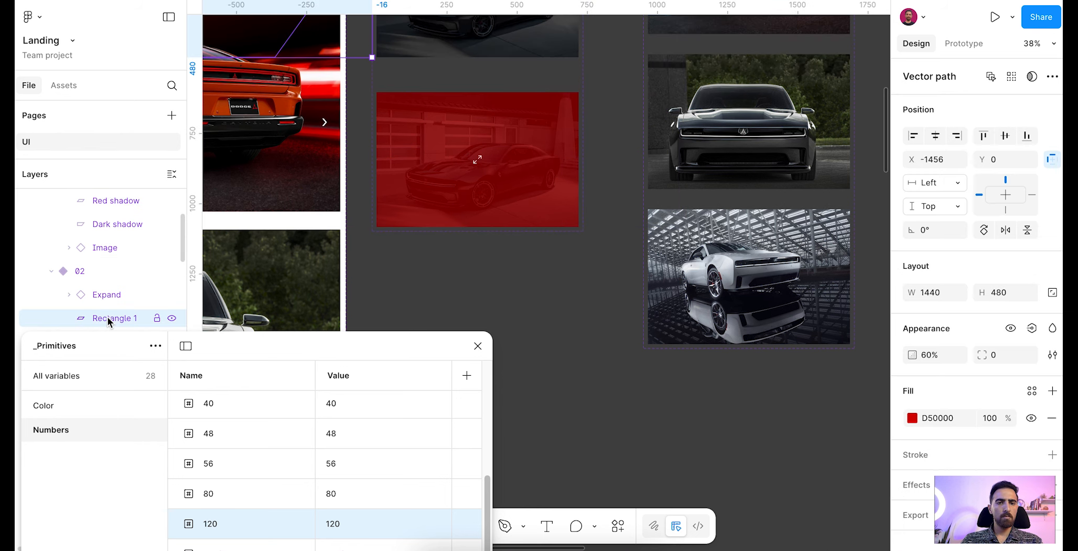
type("Red shadow")
left_click(498, 305)
Step: Check the opacity shared by the Red shadow and Dark shadow layers
left_click_drag(317, 343, 465, 105)
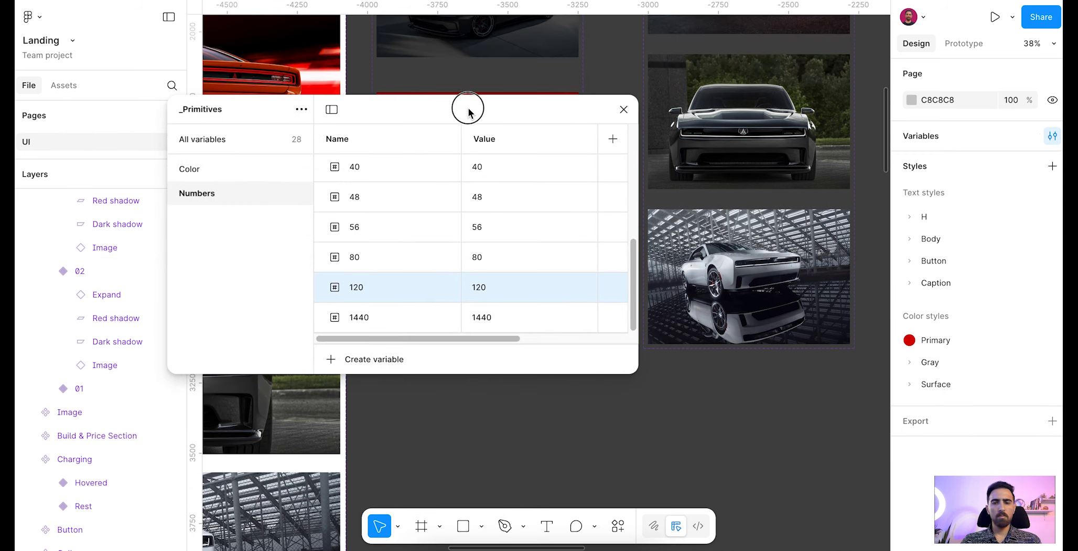
left_click(81, 199)
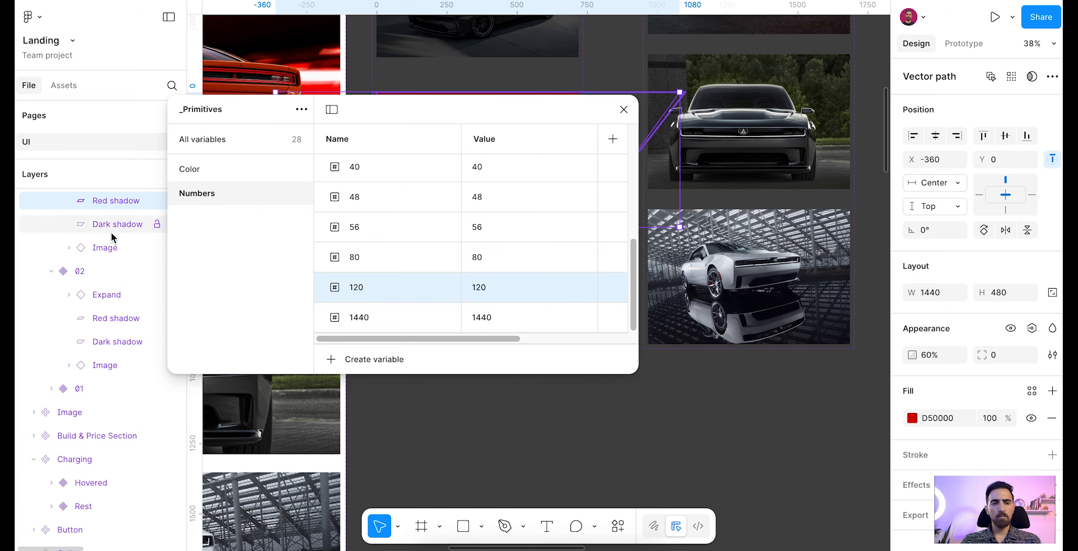
left_click(154, 223, "shift")
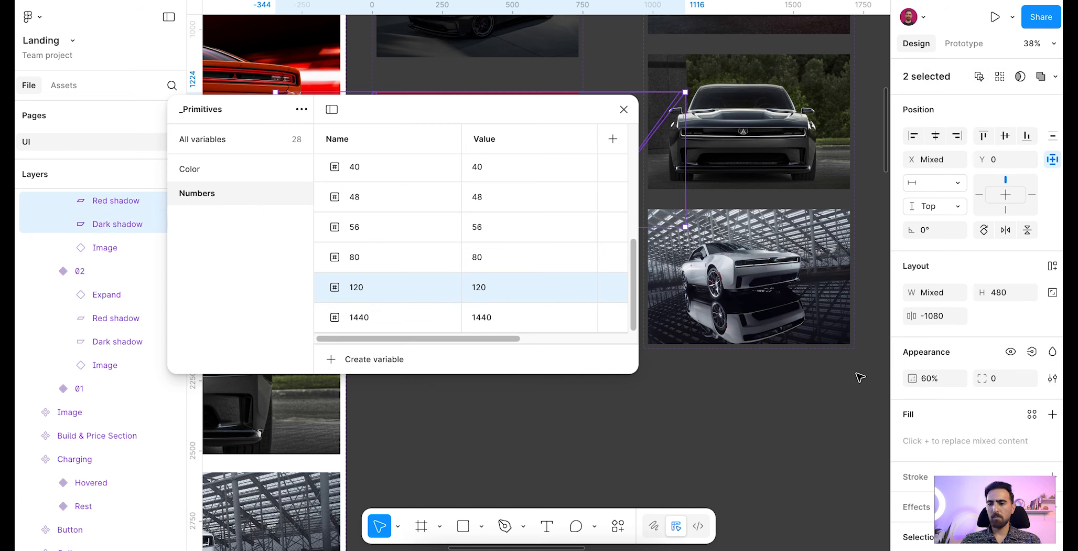
left_click(635, 418)
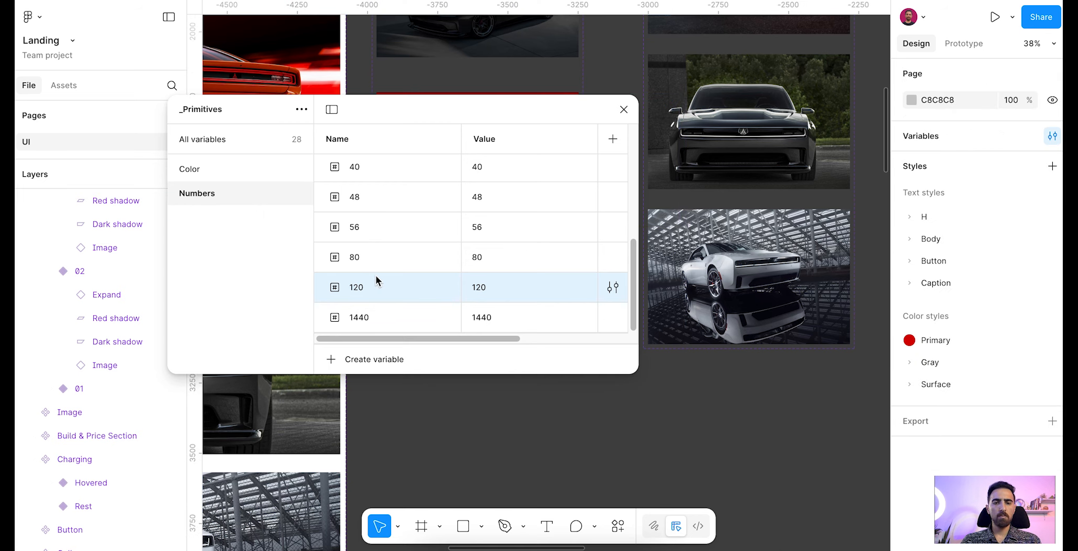
Step: Duplicate the 56 variable in the Numbers group, naming the copy 60 with the value 60
left_click(409, 227)
key("ctrl+d")
type("60")
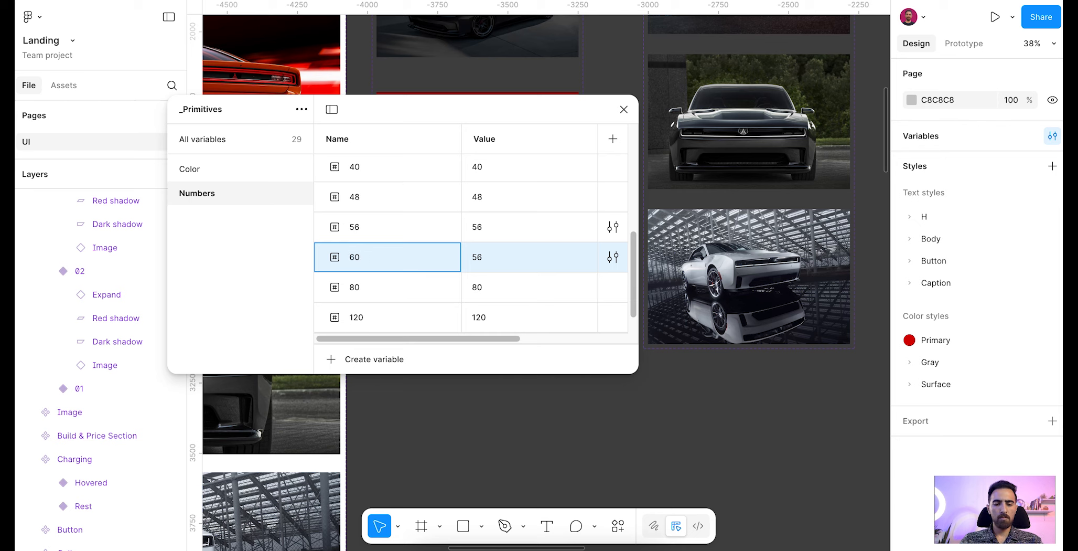
key("Tab")
type("60")
key("Return")
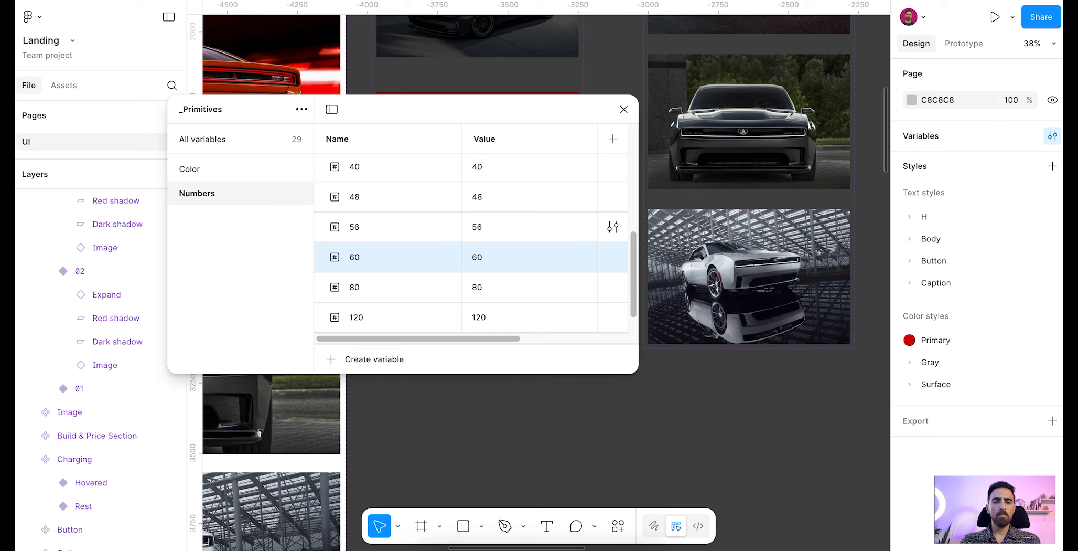
Step: Enlarge the variables window and create a new variable collection named Tokens
scroll(457, 452, "down", 6)
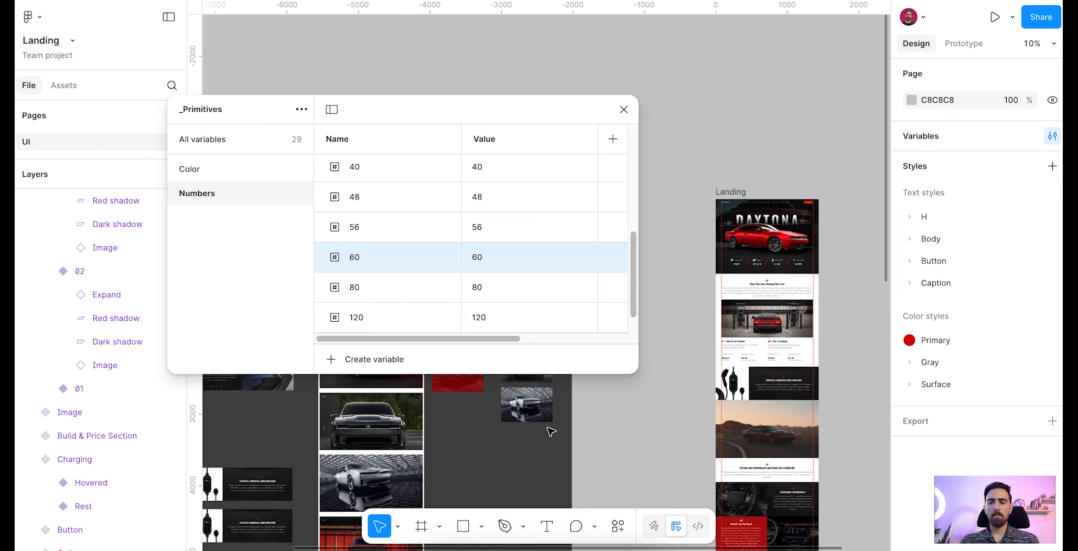
left_click_drag(402, 115, 555, 102)
left_click_drag(540, 368, 525, 489)
scroll(522, 208, "up", 3)
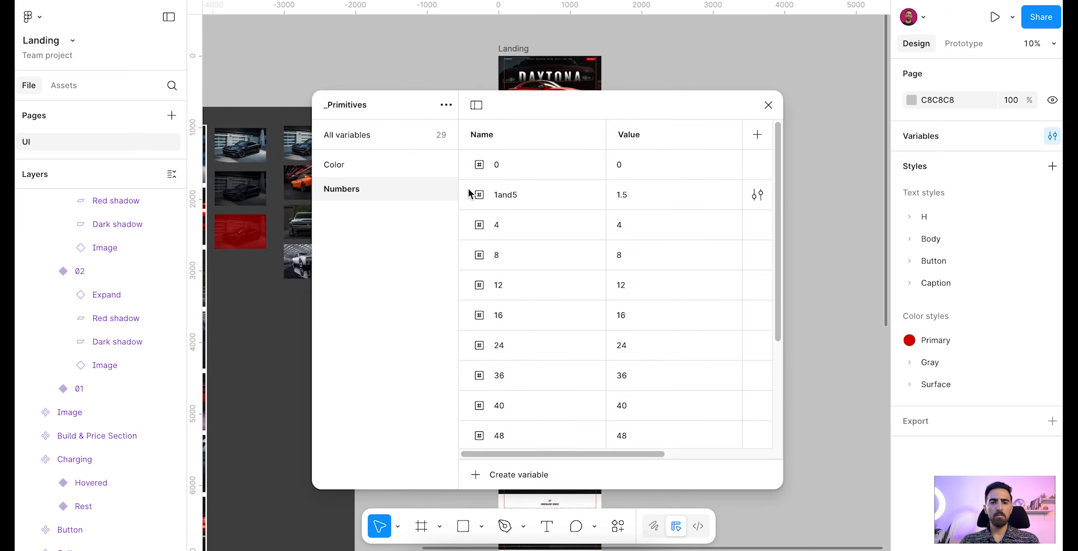
left_click(442, 105)
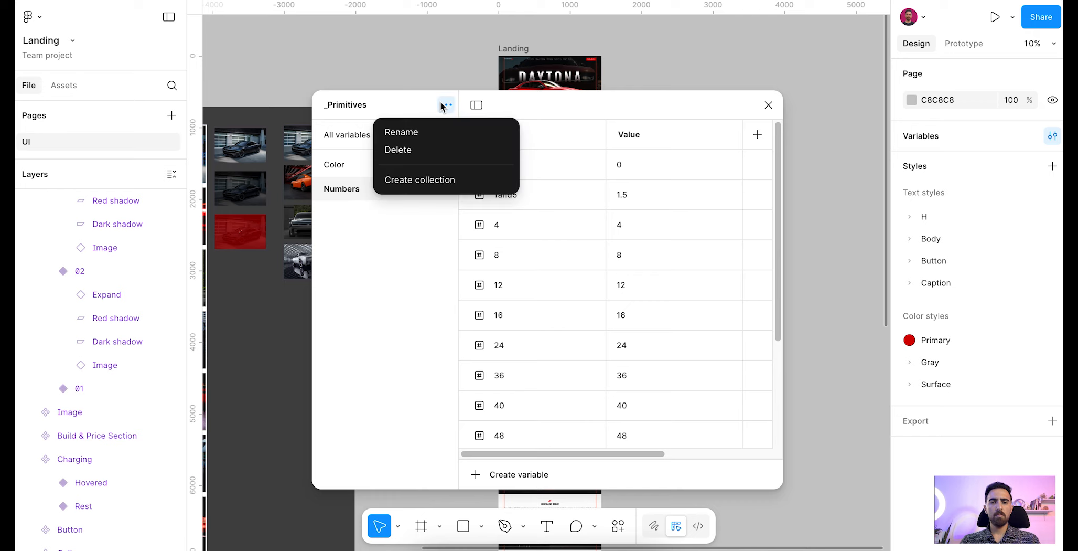
left_click(430, 179)
type("Tokens")
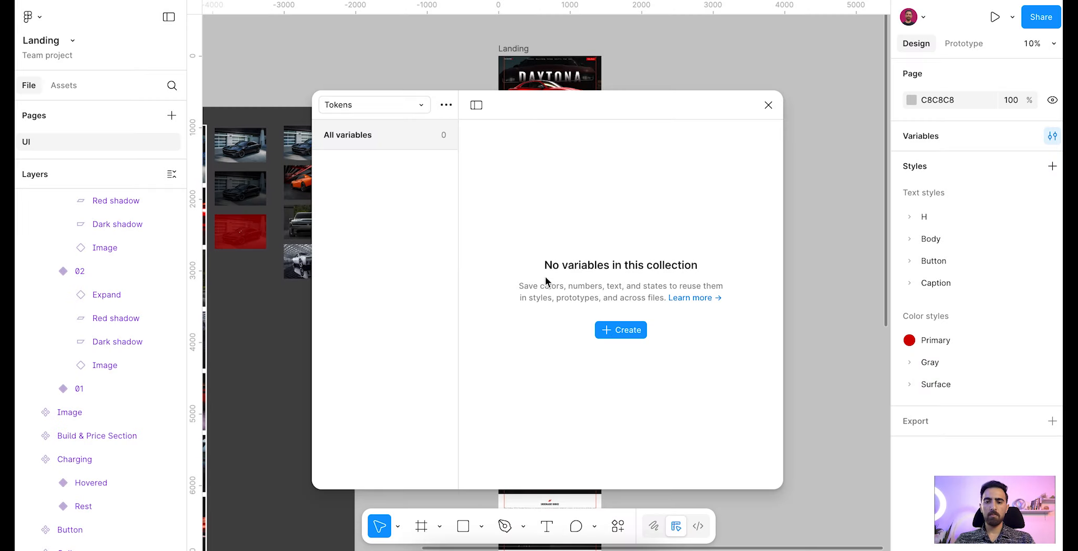
Step: Create a number variable general/space/none in the Tokens collection and link its value to the primitive Numbers/0
left_click(621, 334)
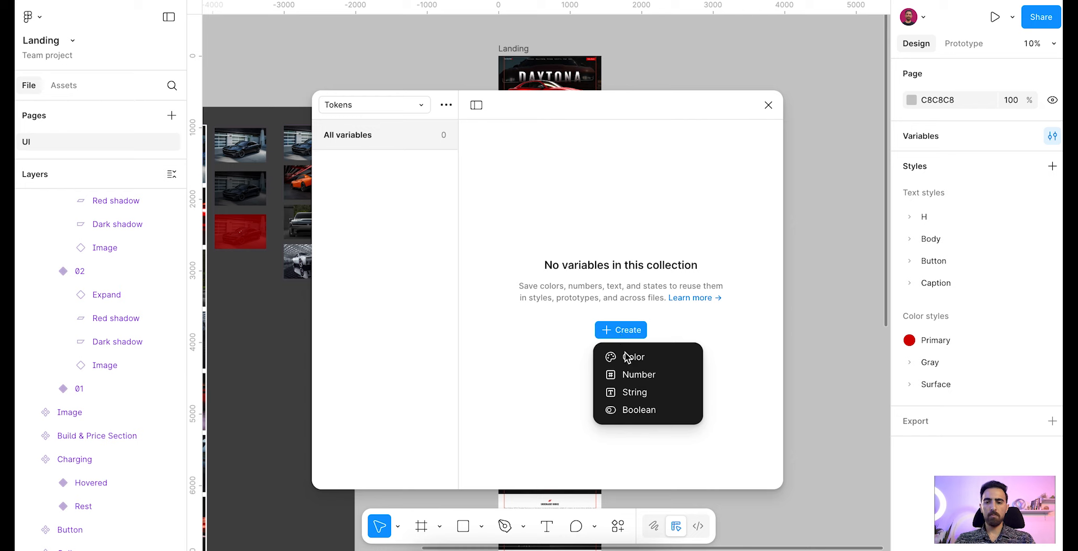
left_click(631, 376)
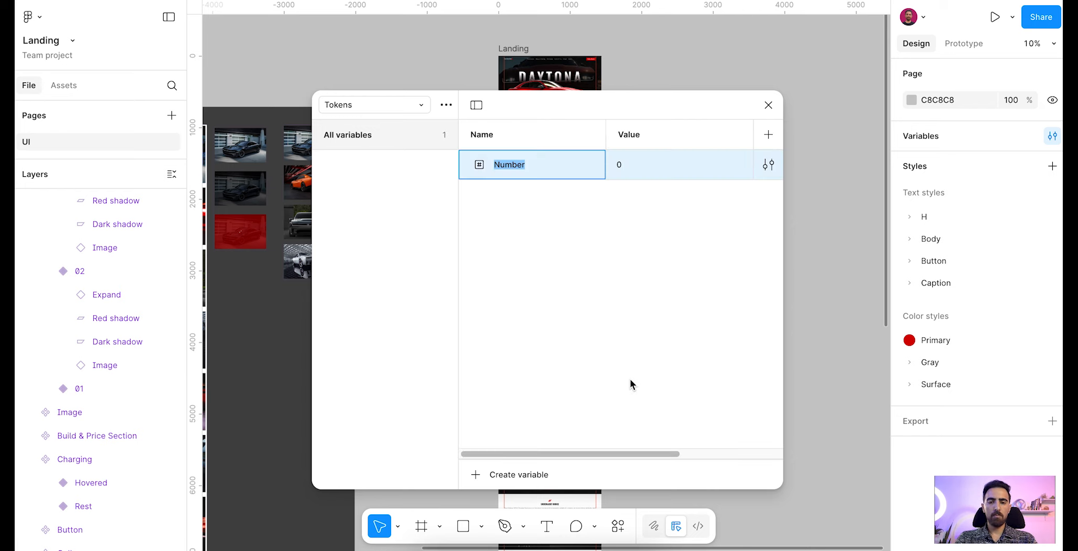
type("general/space/n")
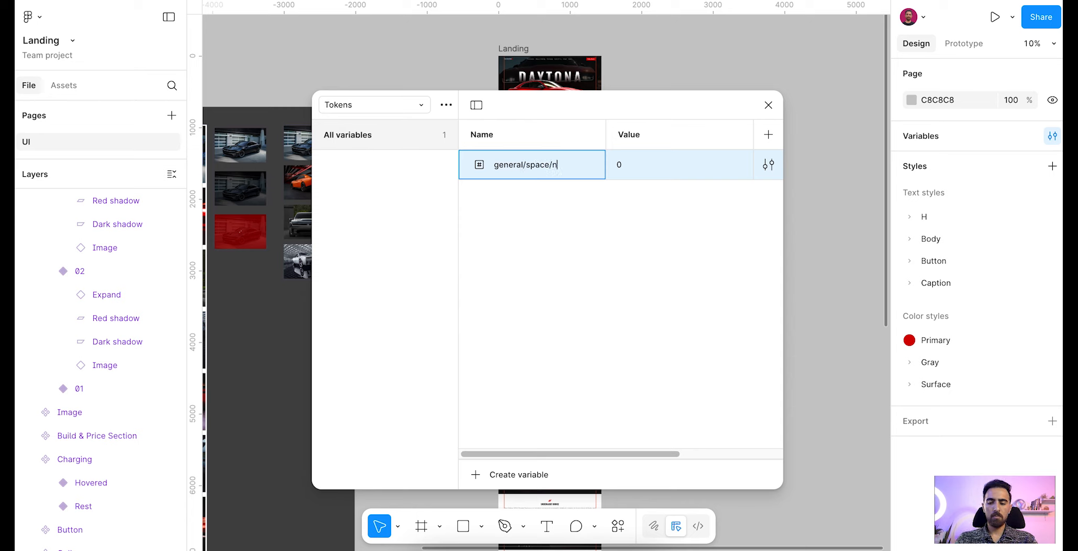
type("one")
key("Return")
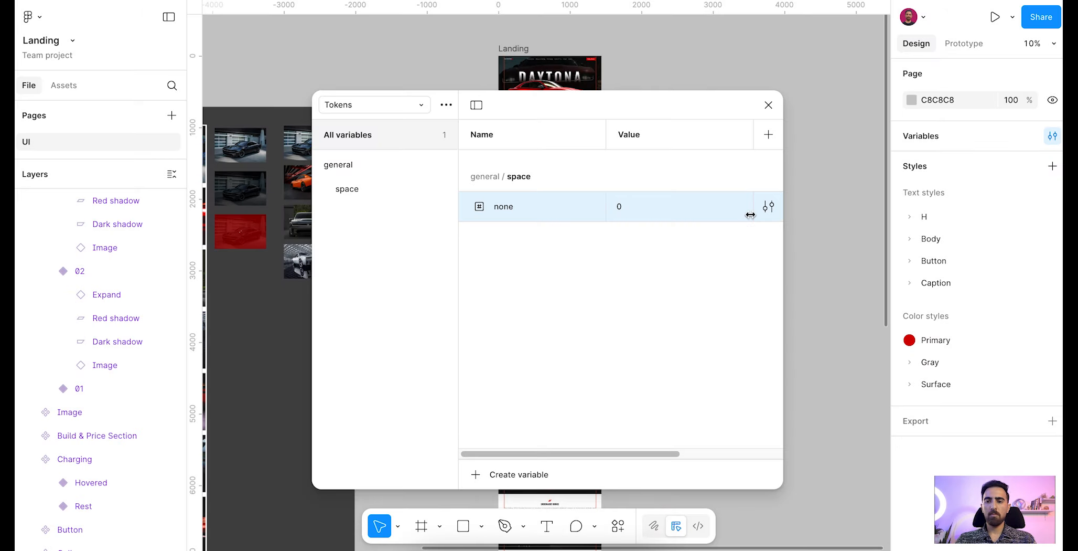
left_click(738, 208)
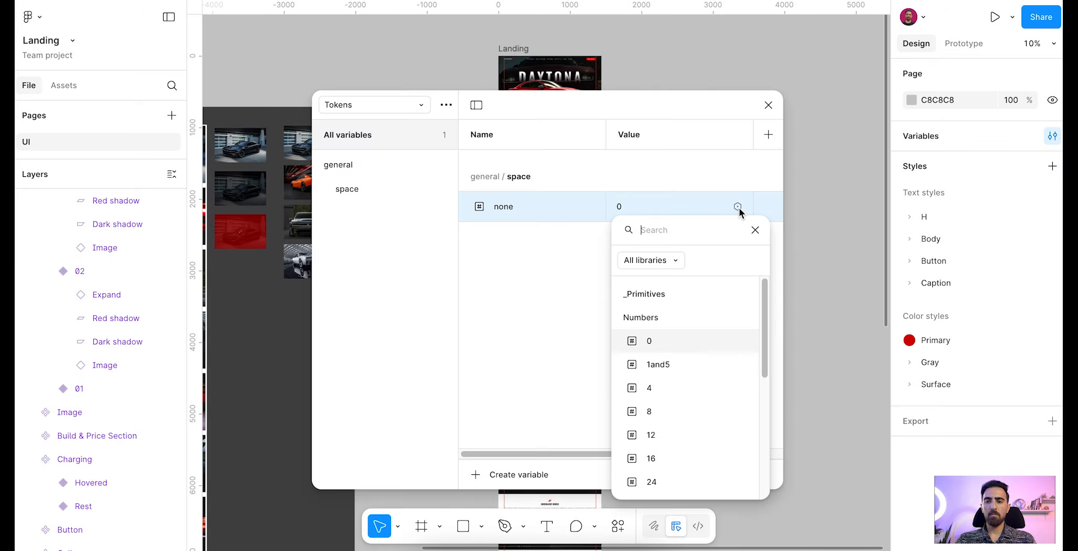
left_click(675, 339)
Step: Add space variables 6xs linked to Numbers/4 and 5xs linked to Numbers/8
key("ctrl+d")
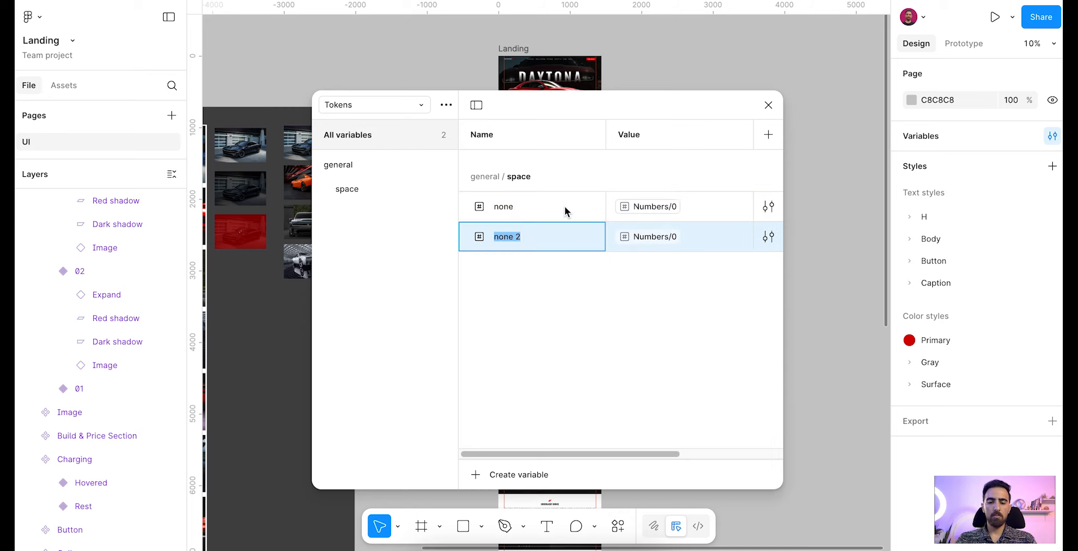
type("6xs")
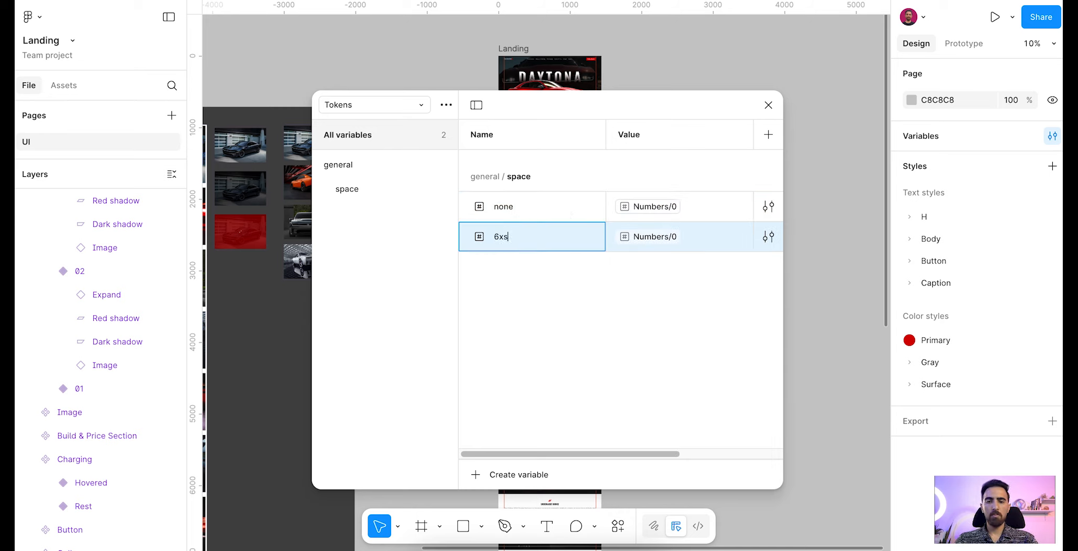
left_click(664, 237)
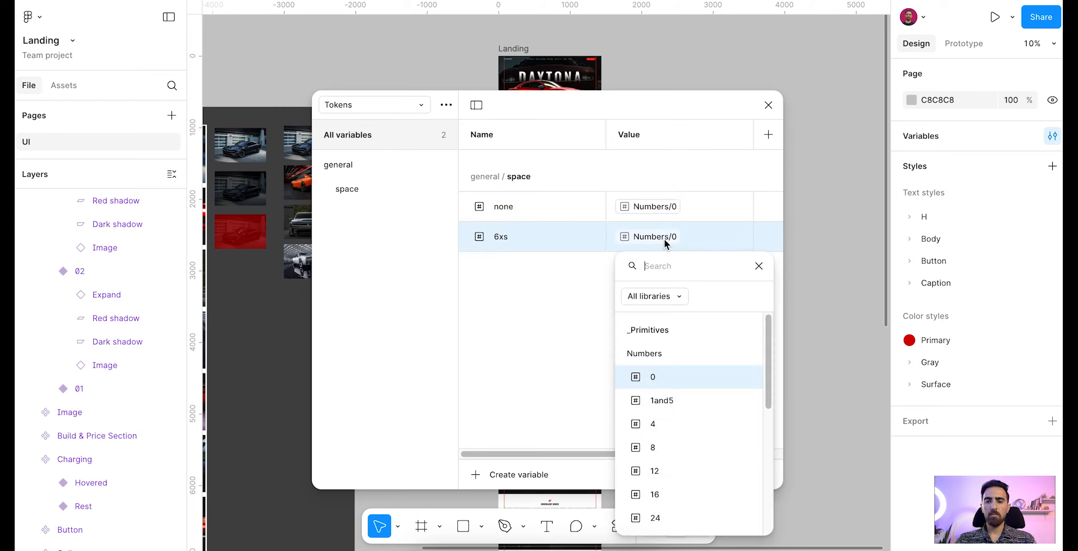
left_click(669, 425)
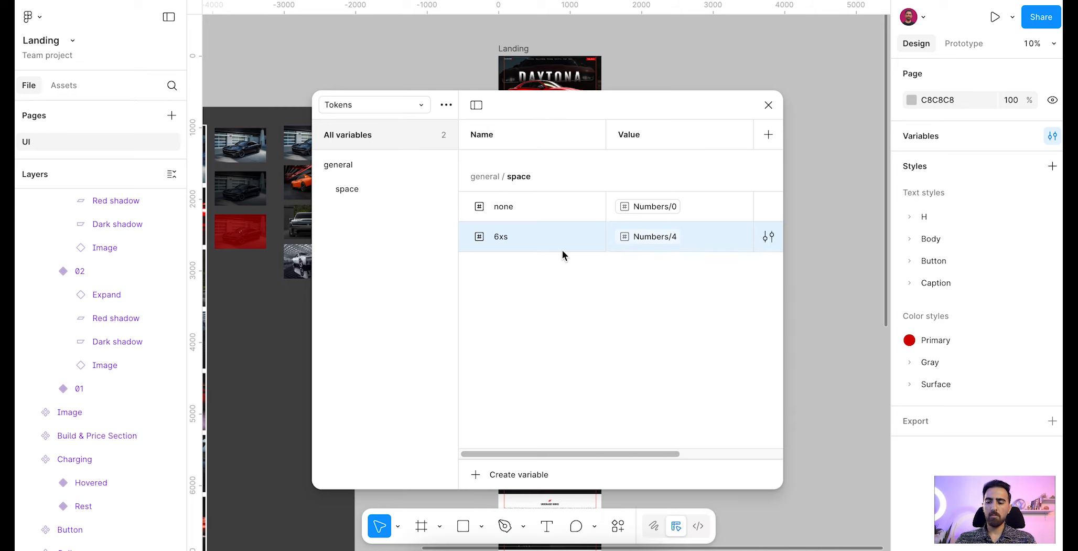
key("ctrl+d")
type("5xs")
left_click(655, 266)
left_click(687, 451)
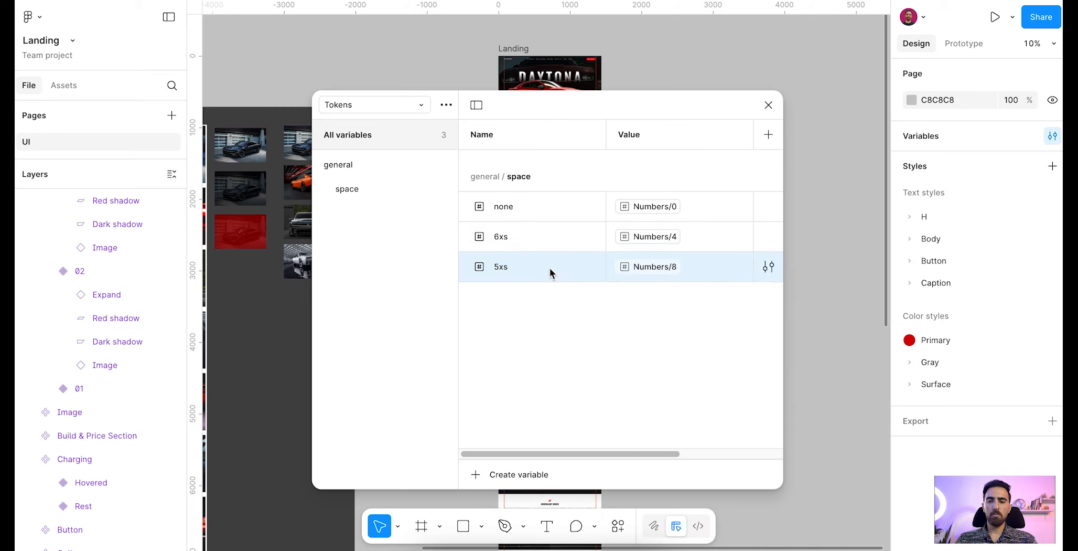
Step: Add space variables 4xs linked to Numbers/12 and 3xs linked to Numbers/16
key("ctrl+d")
type("4xs")
left_click(655, 296)
left_click(682, 466)
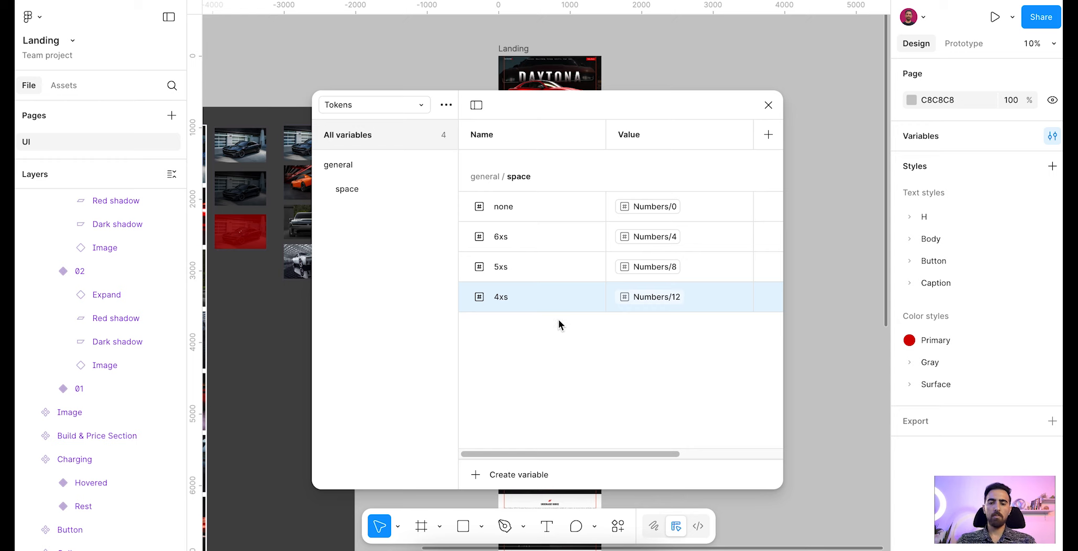
key("ctrl+d")
type("3xs")
left_click(655, 326)
left_click(665, 469)
Step: Add space variables 2xs linked to Numbers/24 and xs linked to Numbers/36
key("ctrl+d")
type("2xs")
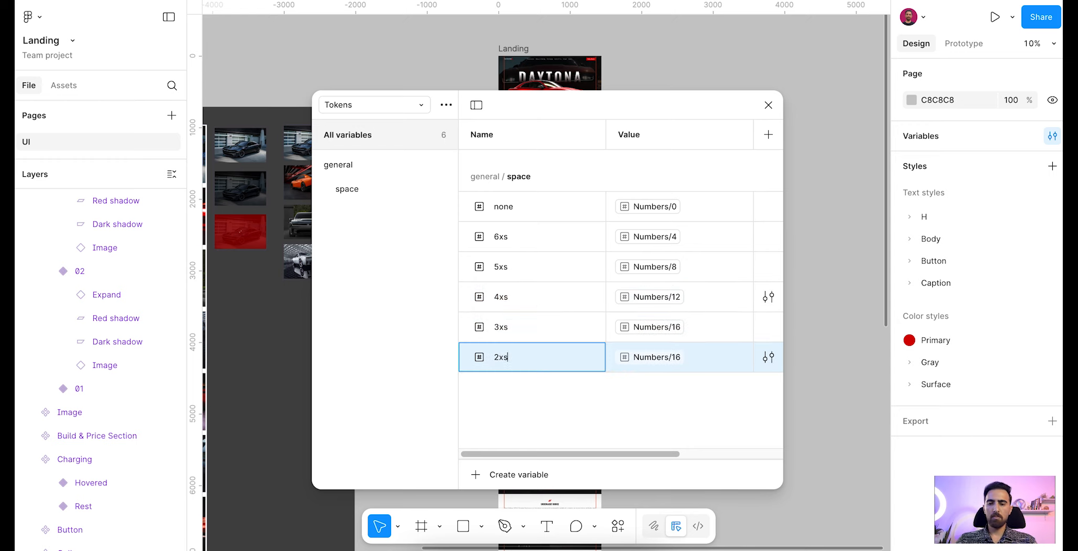
left_click(655, 357)
left_click(656, 445)
key("ctrl+d")
type("xs")
left_click(655, 386)
left_click(666, 471)
Step: Add space variables sm linked to Numbers/40 and md linked to Numbers/48
key("ctrl+d")
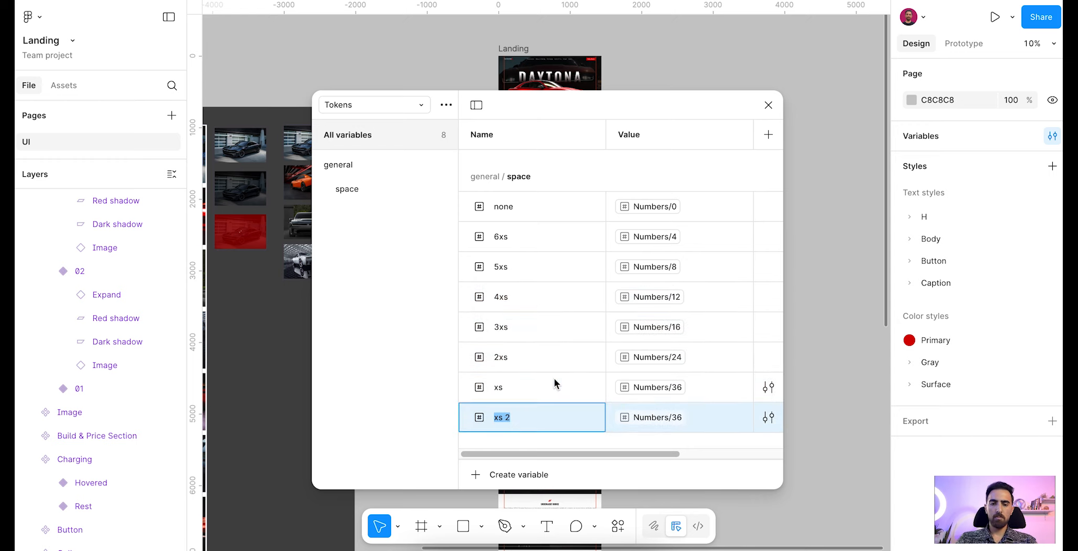
type("sm")
left_click(657, 425)
left_click(664, 474)
key("ctrl+d")
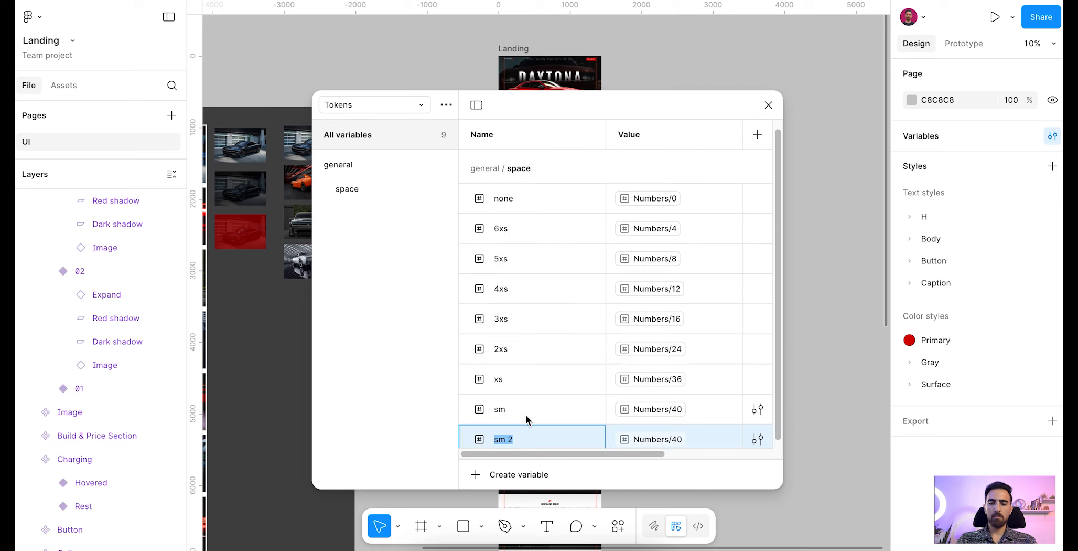
type("md")
left_click(657, 439)
left_click(647, 457)
Step: Add space variables lg linked to Numbers/56 and xl linked to Numbers/80
key("ctrl+d")
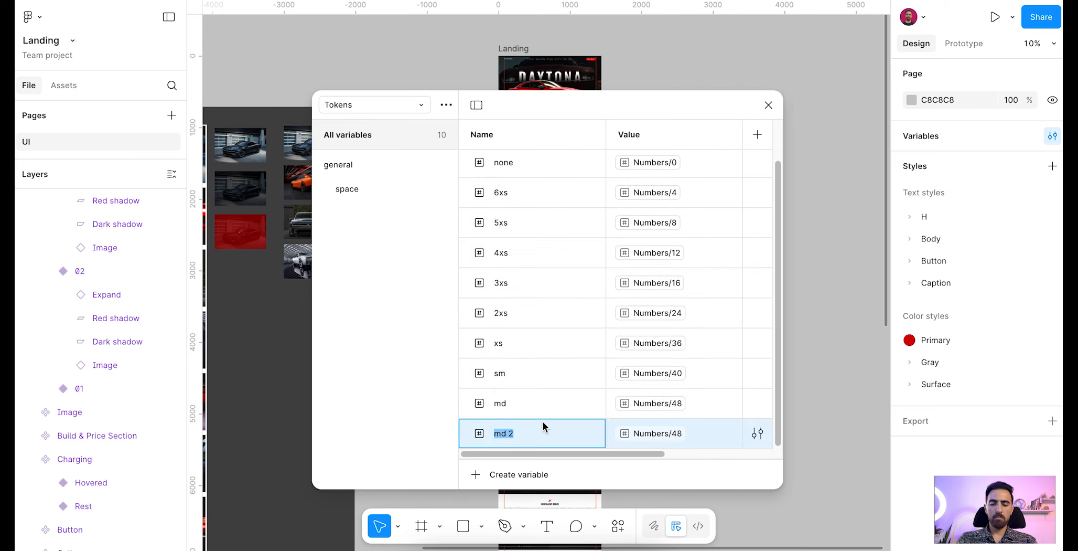
type("lg")
left_click(657, 434)
left_click(651, 393)
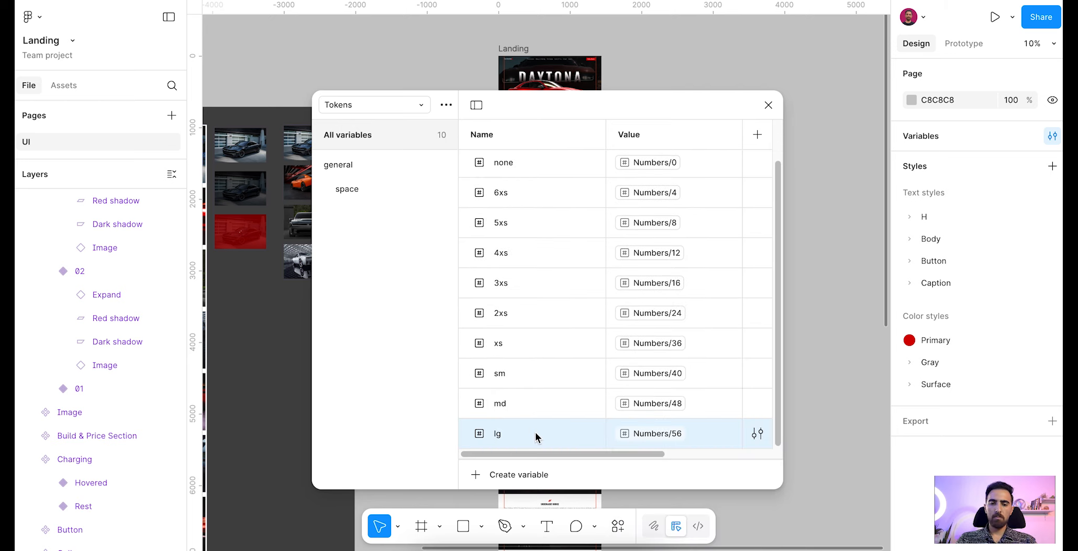
key("ctrl+d")
type("xl")
left_click(662, 433)
scroll(674, 434, "down", 2)
left_click(680, 436)
Step: Add a space variable 2xl linked to Numbers/120
key("ctrl+d")
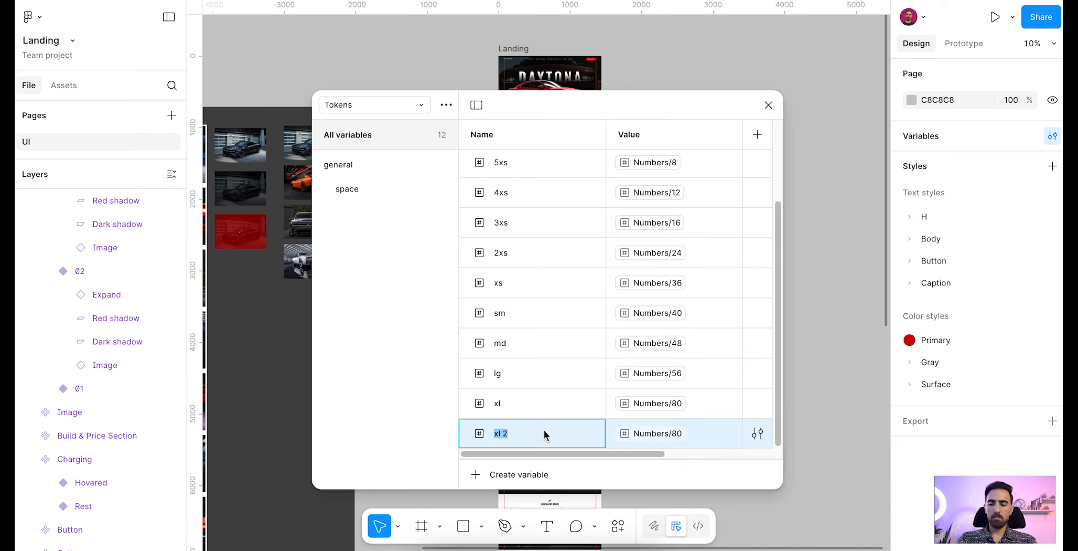
type("2xl")
left_click(658, 433)
left_click(672, 468)
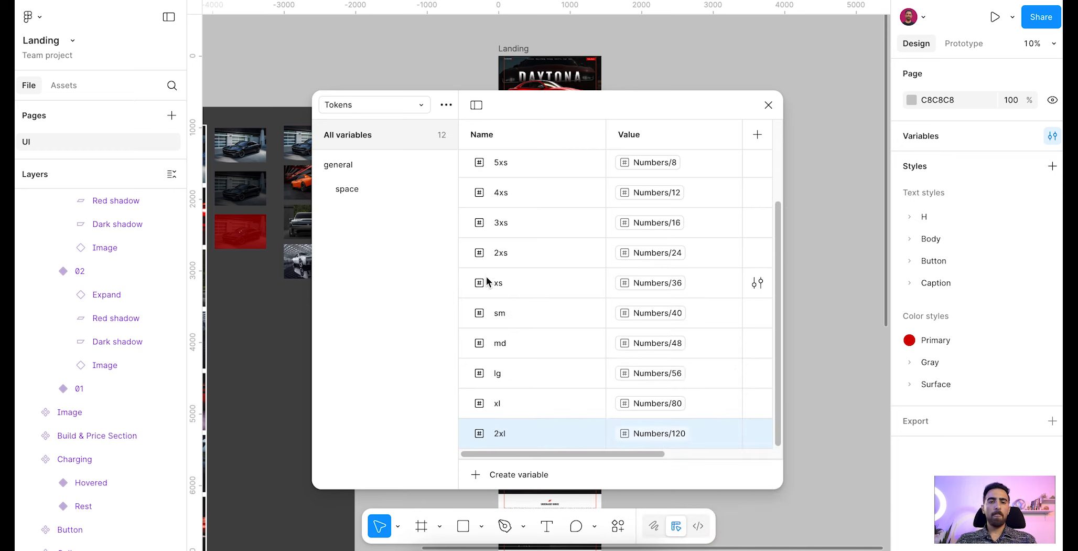
Step: Create a number variable named stroke/md in the Tokens collection
left_click(375, 164)
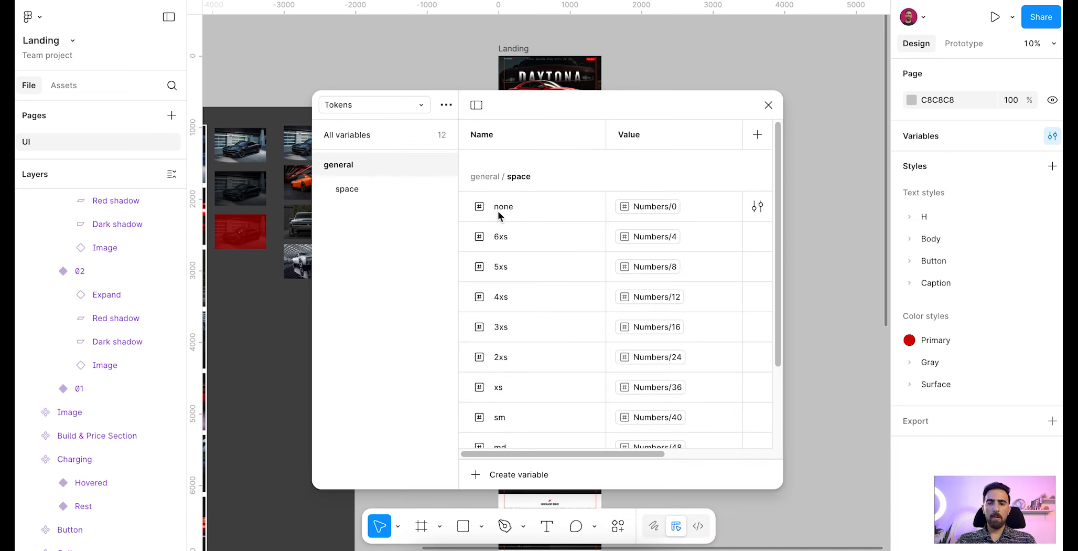
scroll(522, 216, "down", 4)
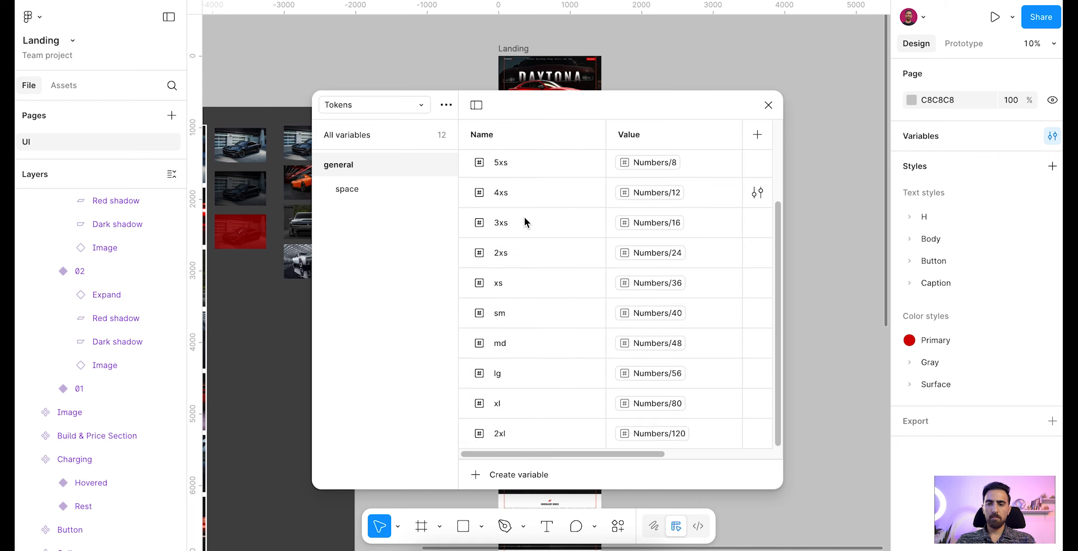
scroll(525, 216, "up", 4)
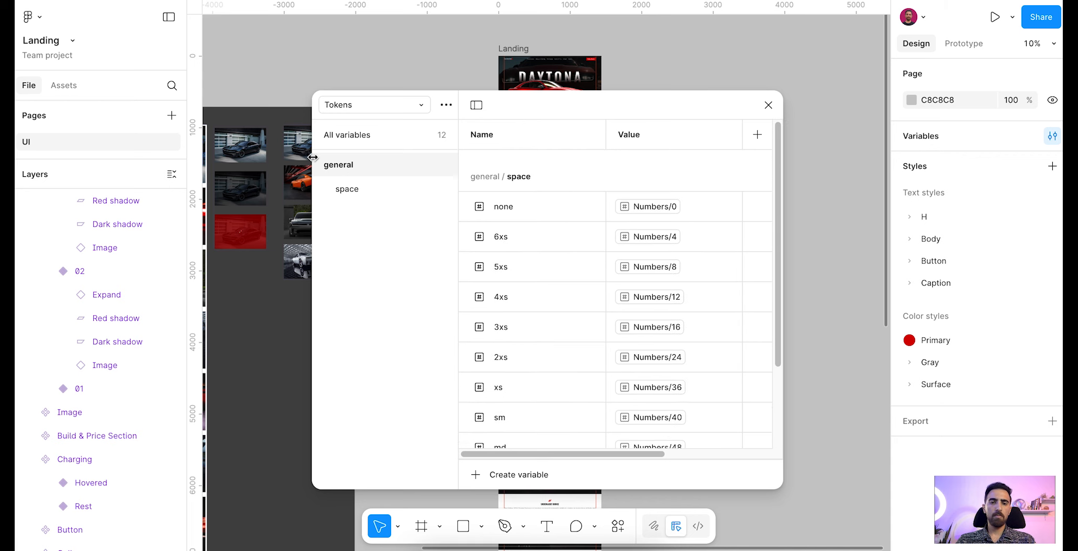
left_click(519, 474)
left_click(511, 493)
type("stroke/md")
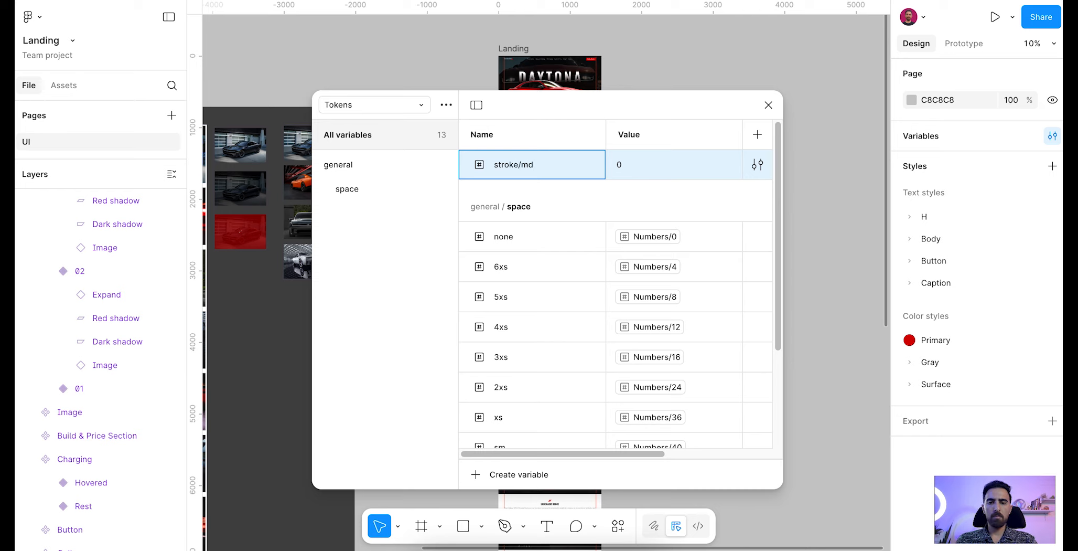
key("Return")
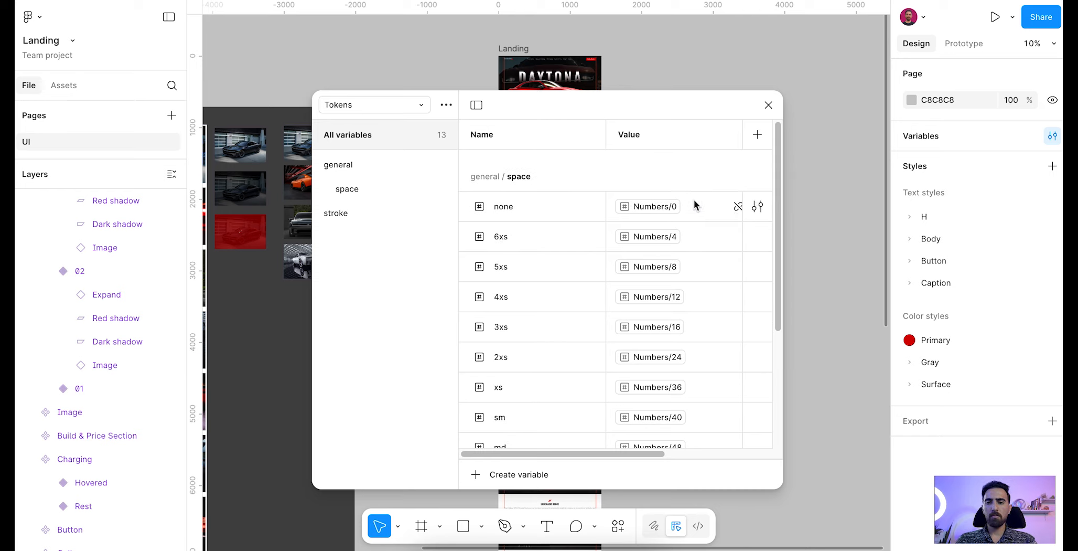
Step: Nest the stroke group inside general and link its md variable to the primitive Numbers/1and5
left_click_drag(390, 210, 377, 204)
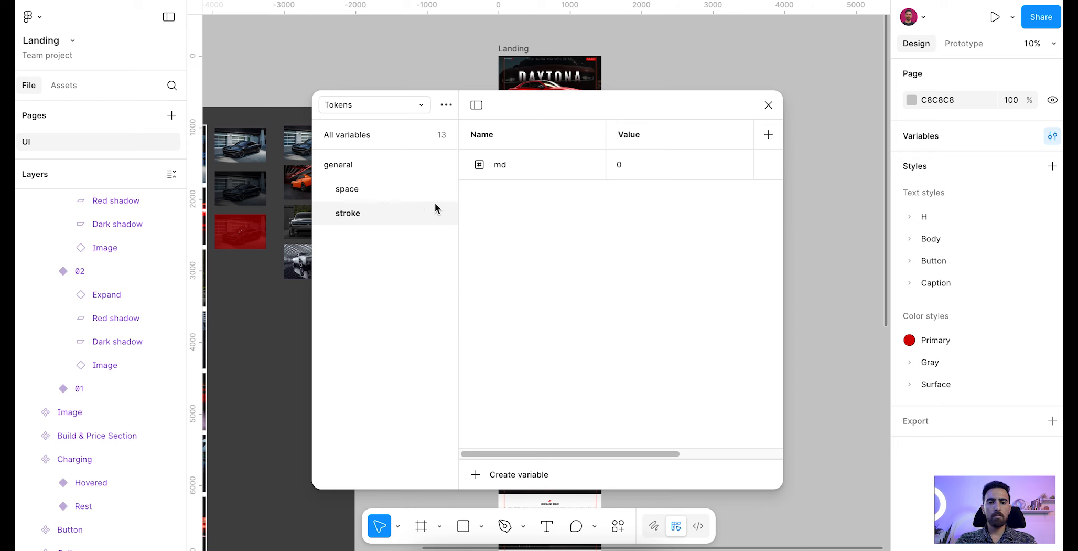
left_click(734, 164)
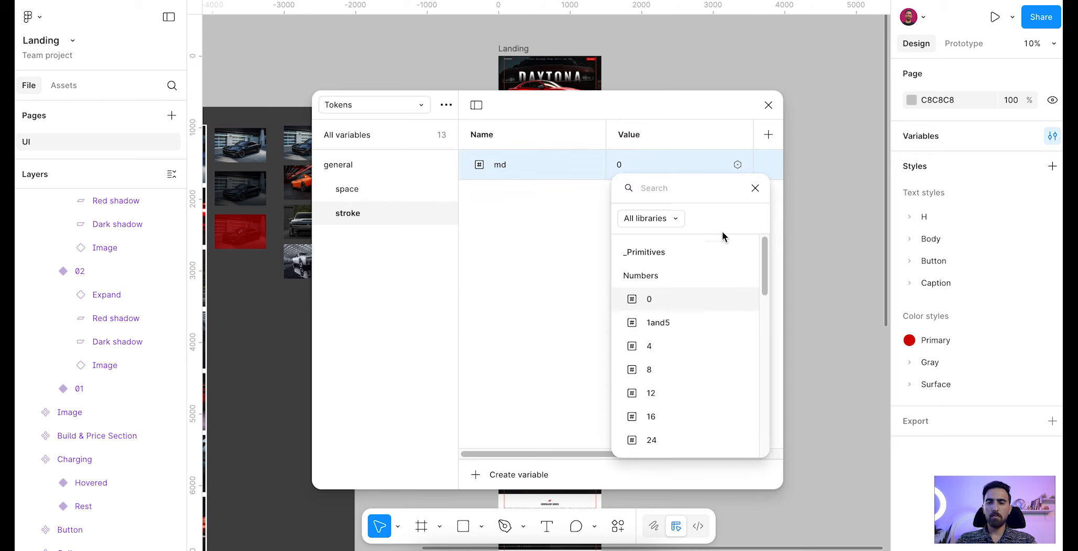
left_click(678, 322)
Step: Create a number variable named size/desktop/width inside the general group
left_click(378, 168)
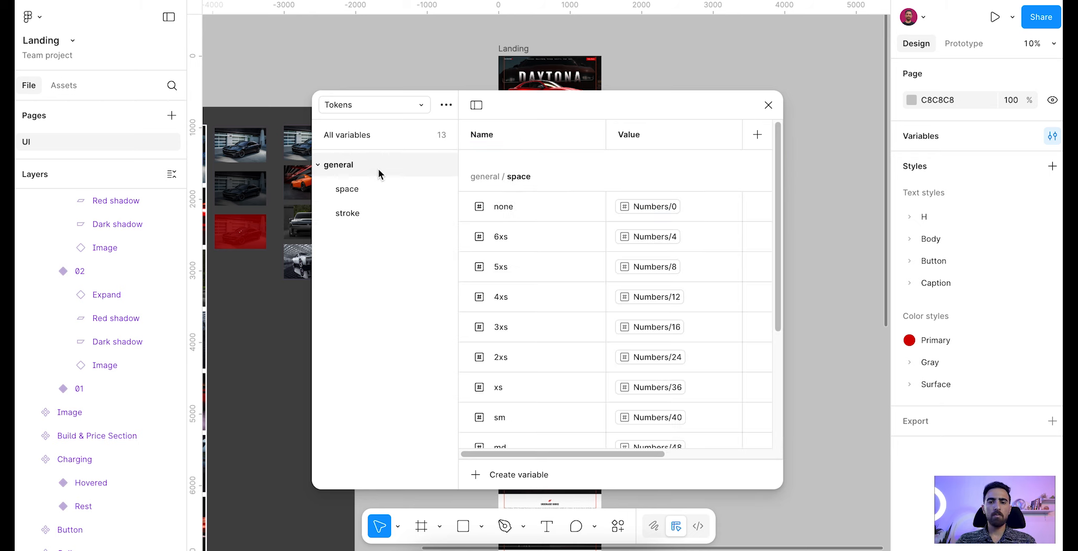
left_click(358, 216)
left_click(357, 164)
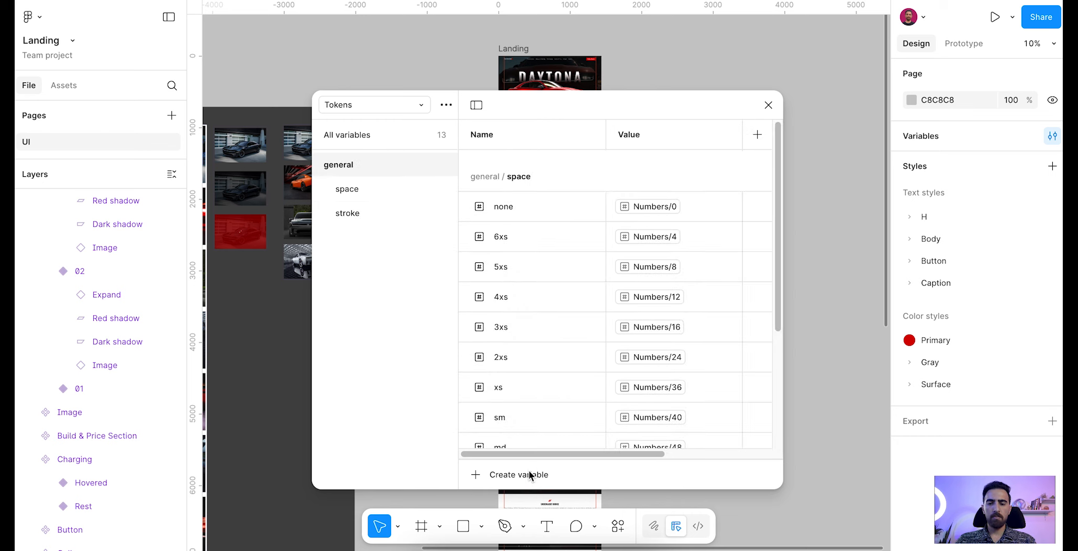
left_click(517, 474)
left_click(512, 498)
type("s")
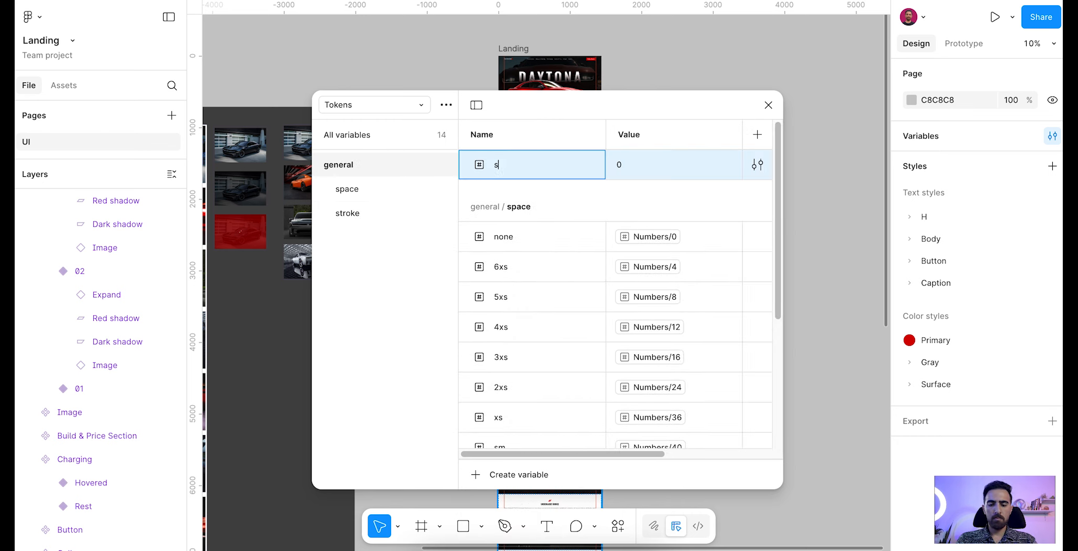
type("ize/desktop/")
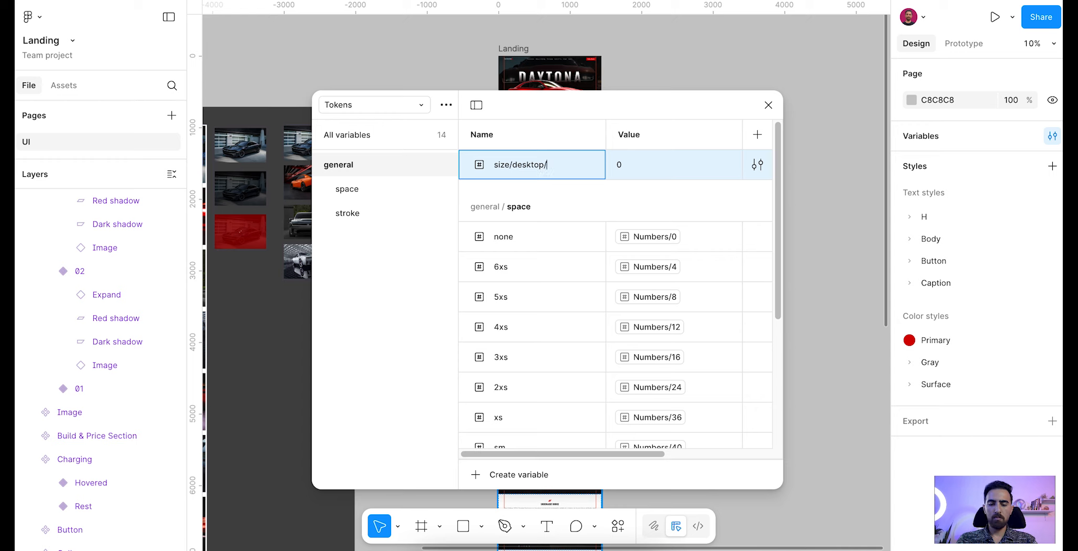
type("width")
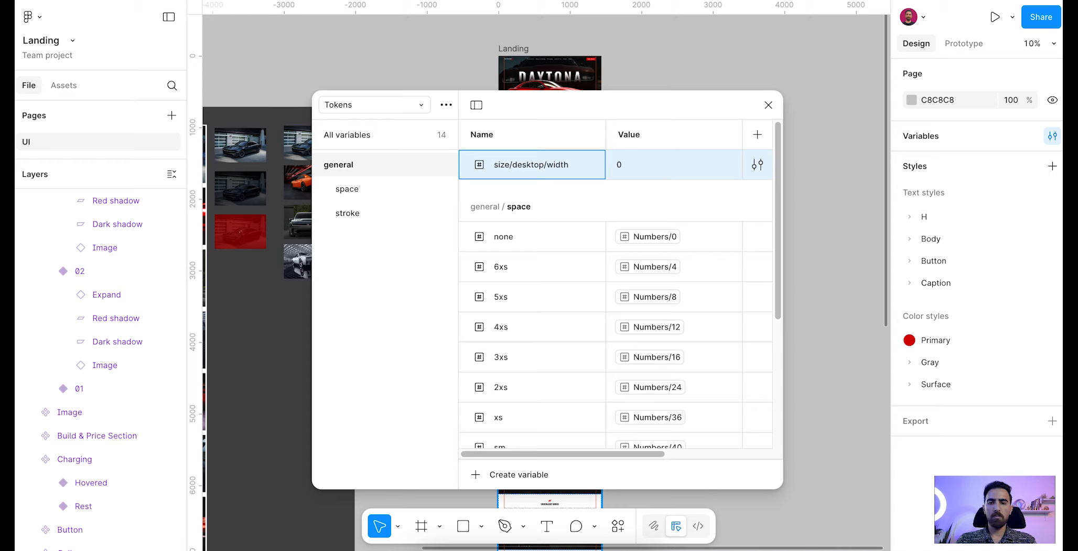
key("Return")
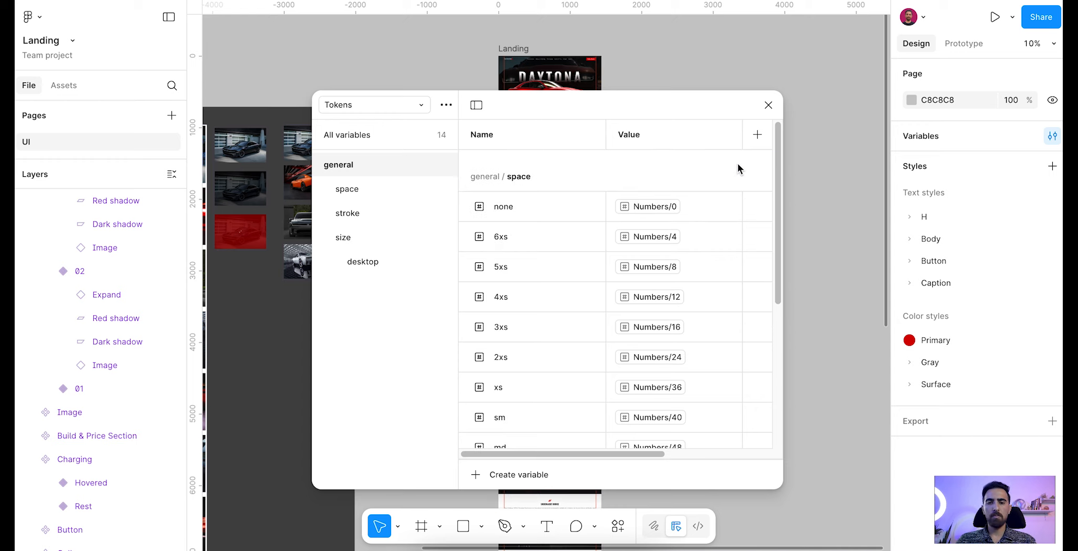
Step: Link the desktop width variable to the primitive Numbers/1440
left_click(378, 261)
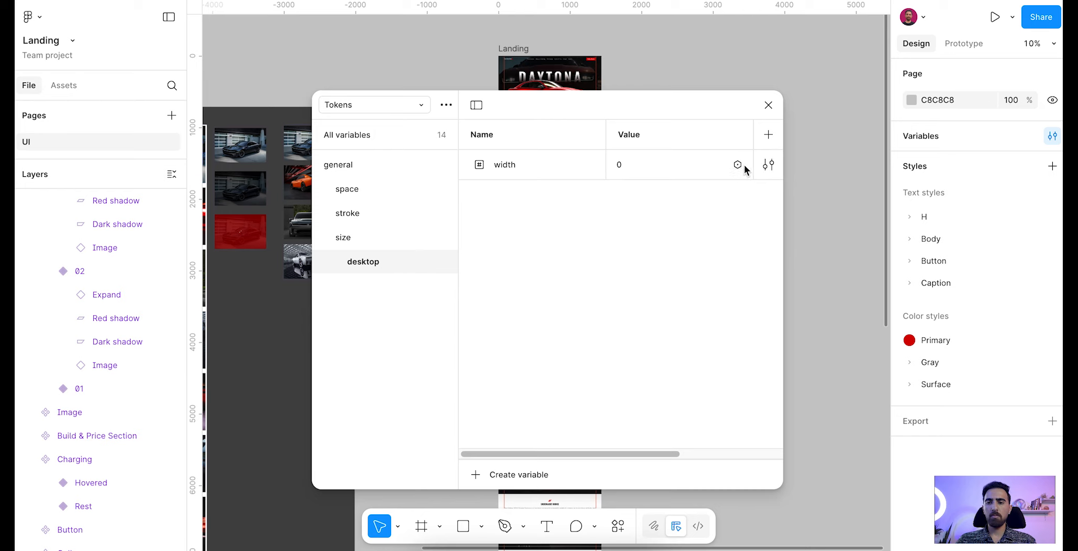
left_click(738, 165)
scroll(692, 357, "down", 10)
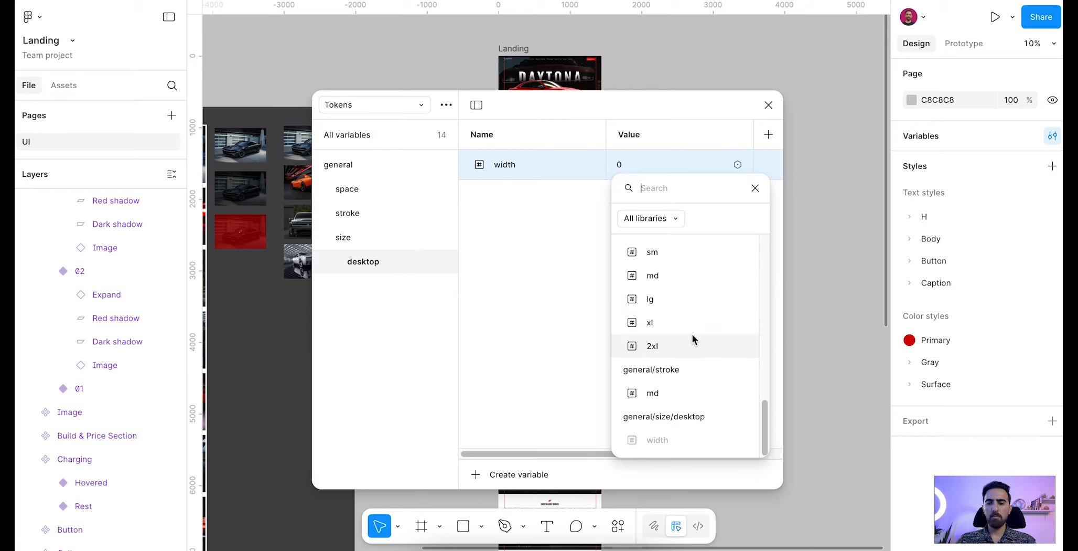
scroll(692, 336, "up", 5)
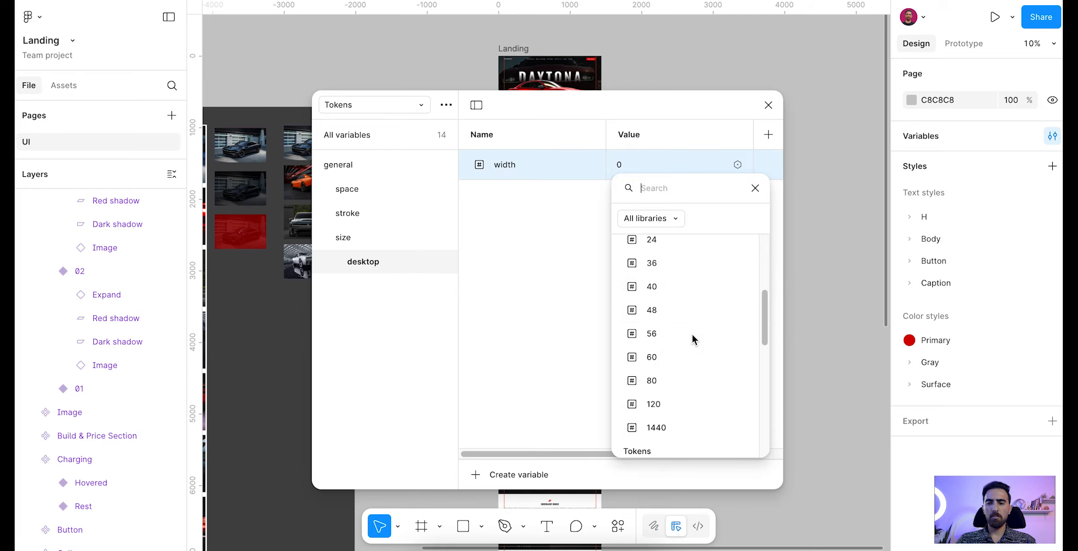
left_click(679, 423)
Step: Duplicate the desktop width variable and name the copy body-padding
key("ctrl+d")
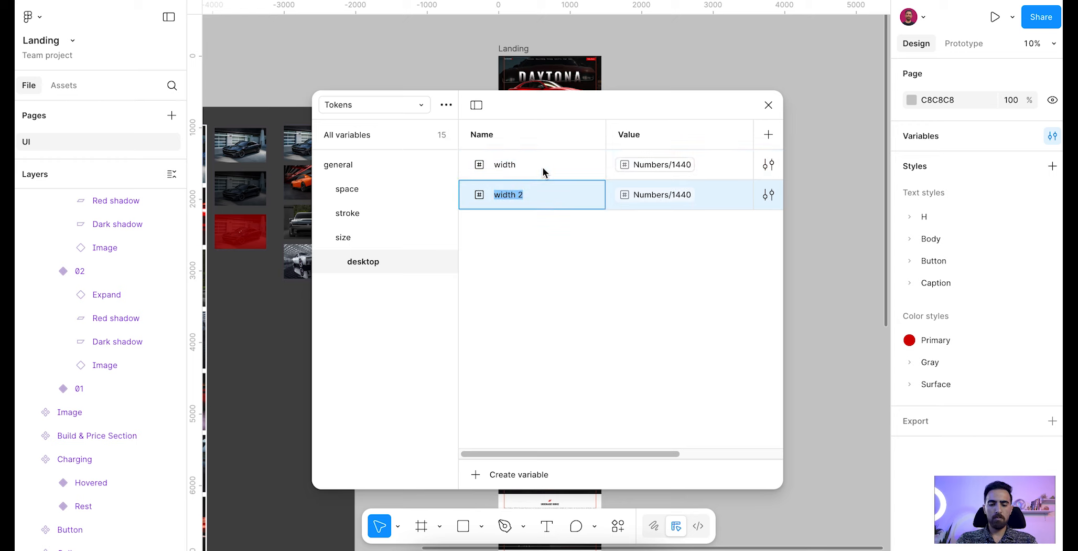
type("bod")
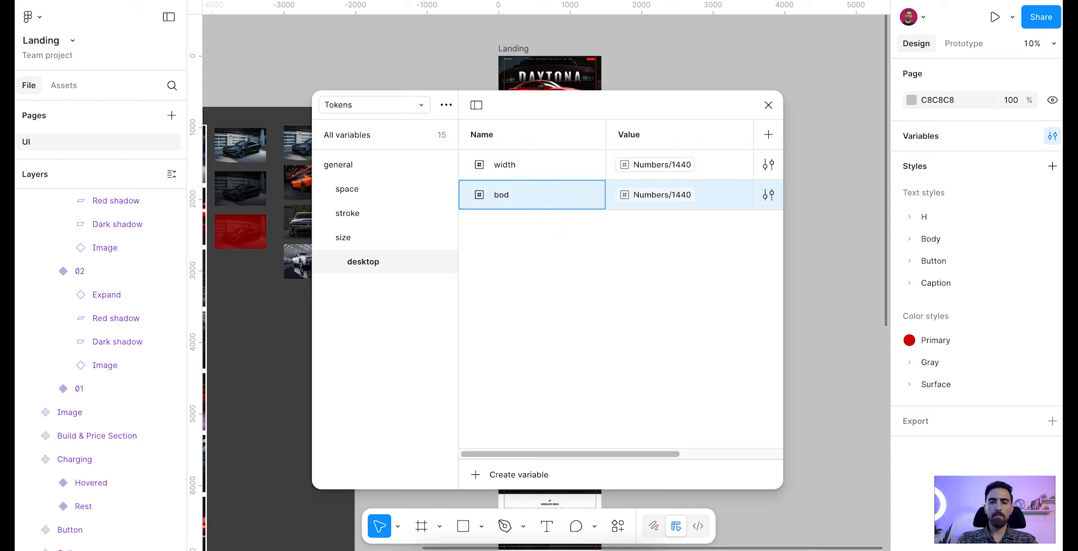
type("y-padding")
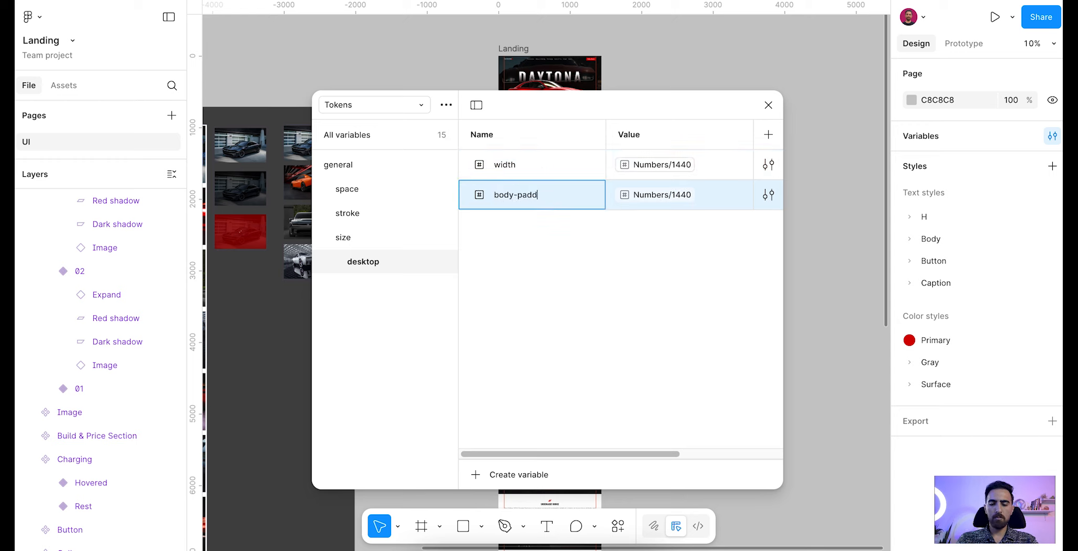
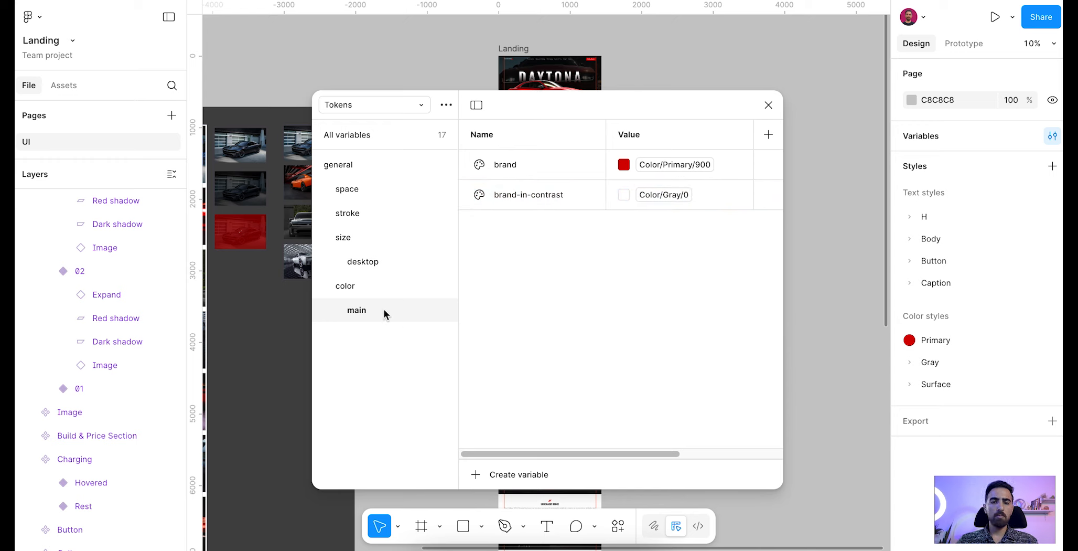
Step: Create a color variable named background/main-bg inside the general/color group
left_click(366, 287)
left_click(537, 474)
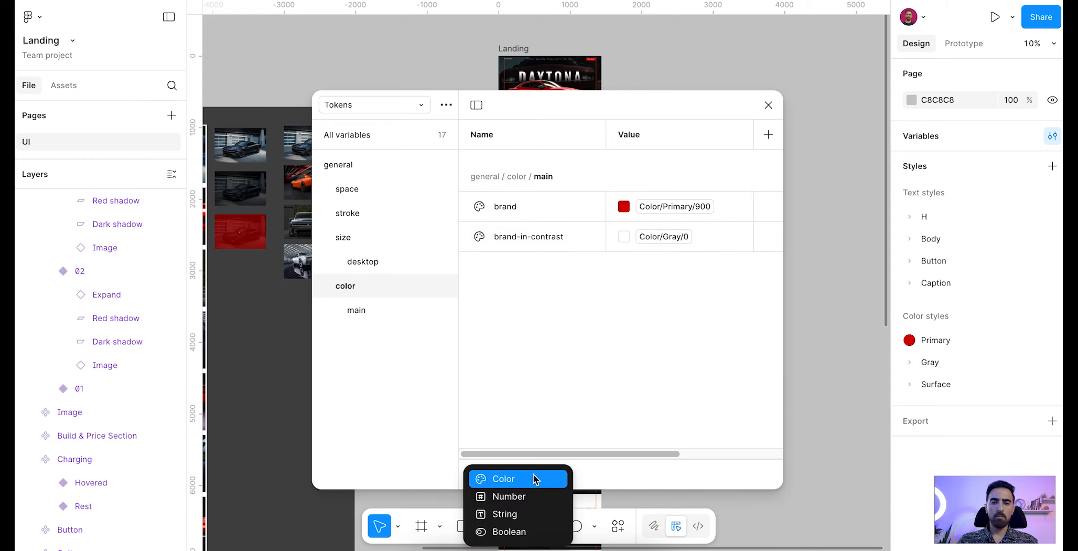
left_click(534, 478)
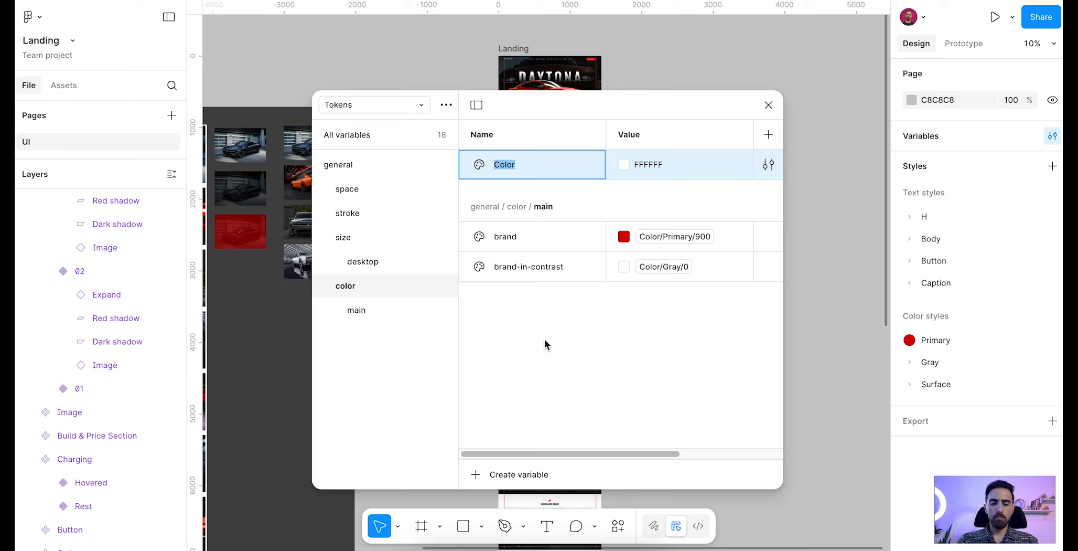
type("background/main-bg")
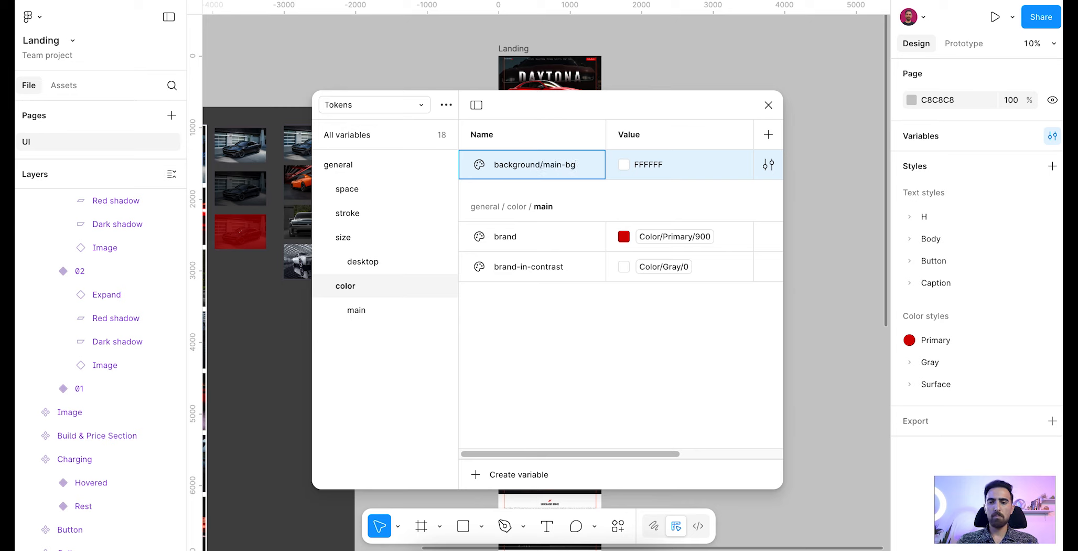
key("Return")
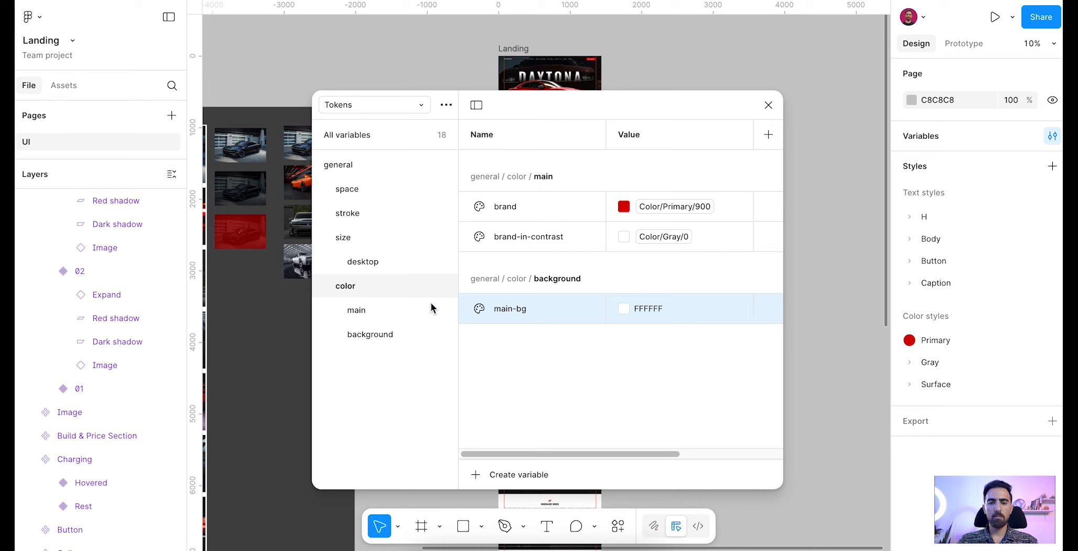
Step: Link the main-bg variable in the background group to the primitive Color/Gray/0
left_click(398, 334)
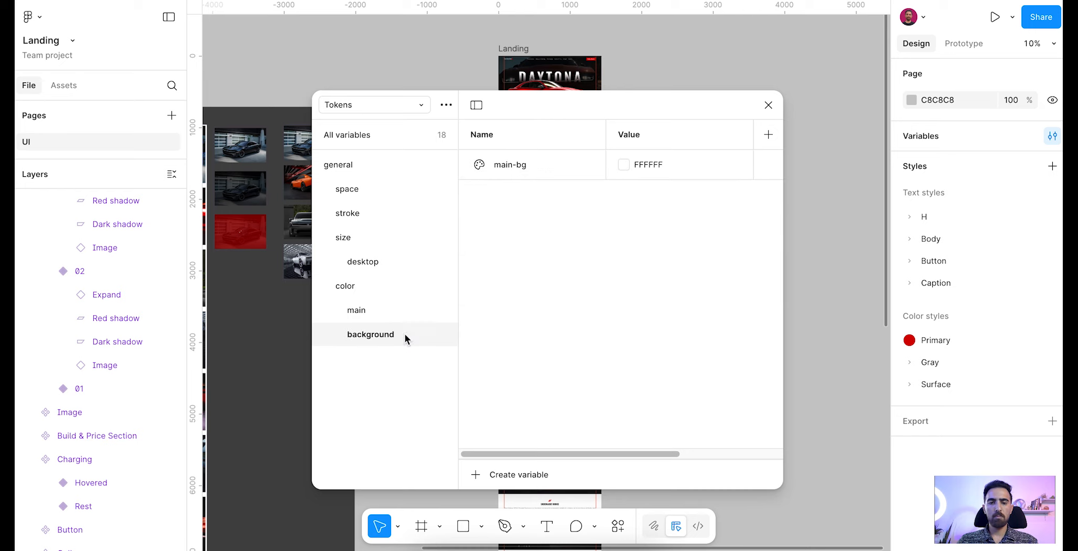
left_click(624, 165)
left_click(677, 181)
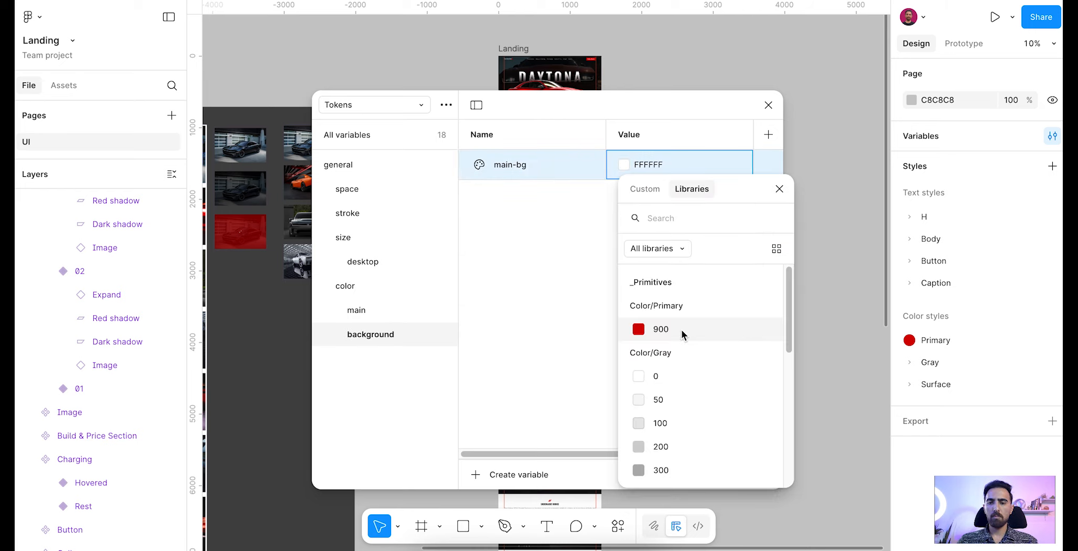
left_click(679, 374)
Step: Duplicate main-bg as brand-bg and link the copy to the primitive Color/Primary/900
key("ctrl+d")
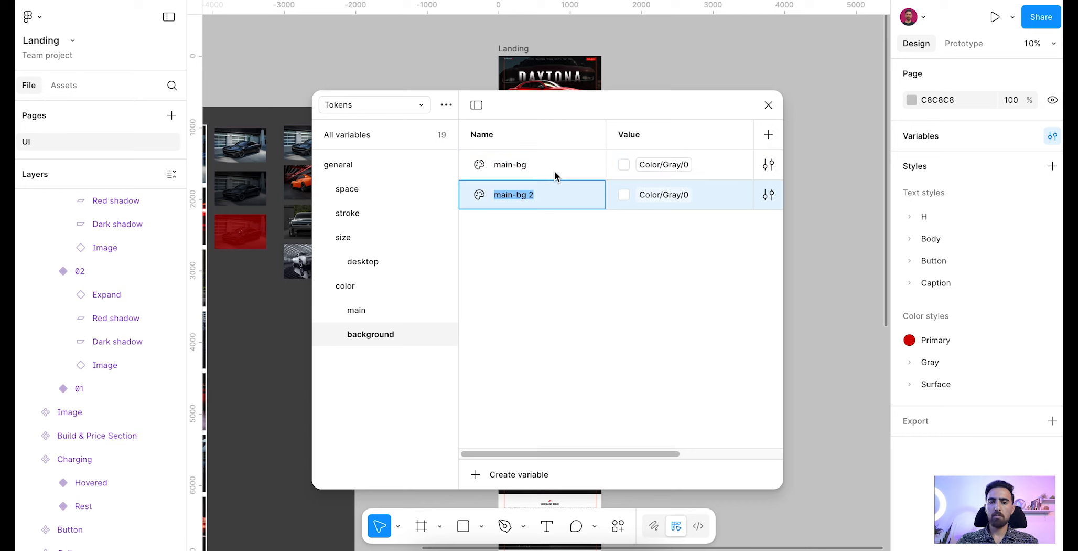
key("Return")
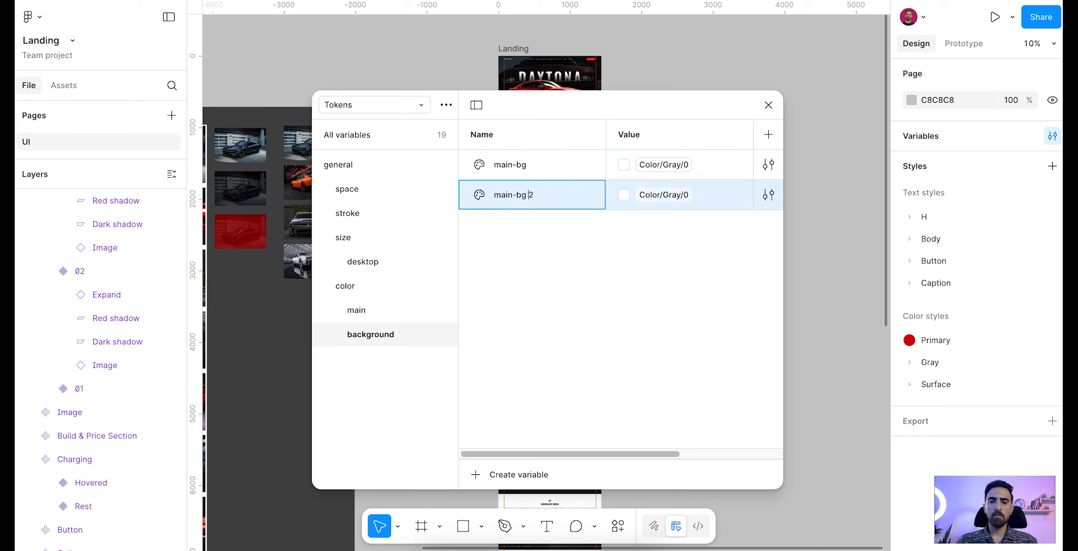
double_click(504, 195)
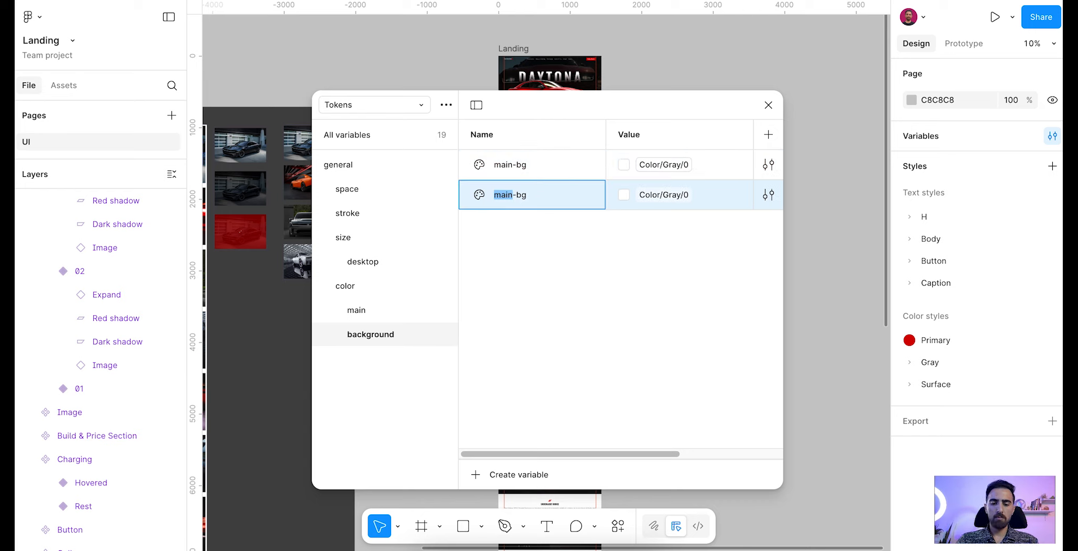
type("brand")
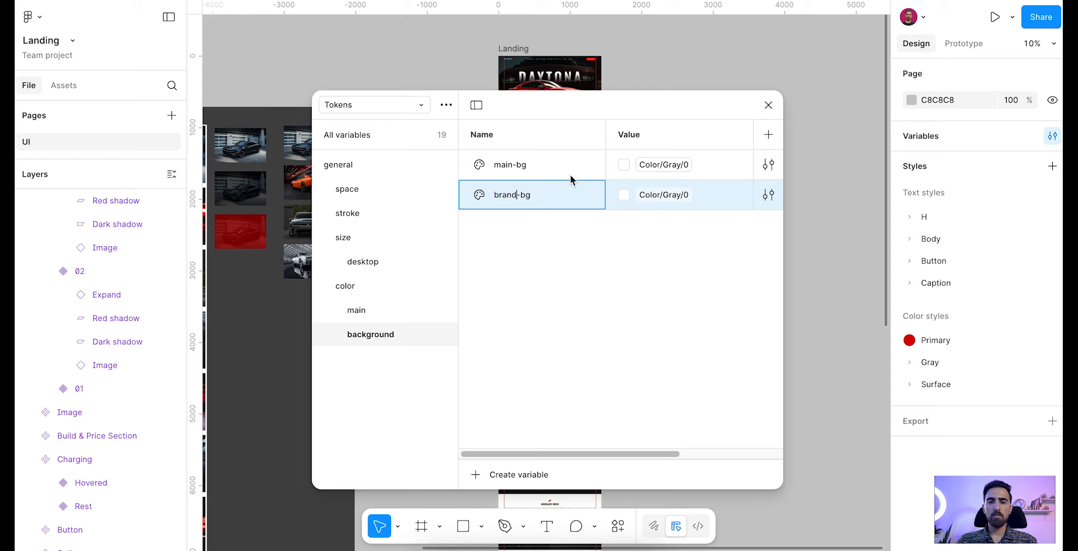
left_click(665, 199)
left_click(656, 364)
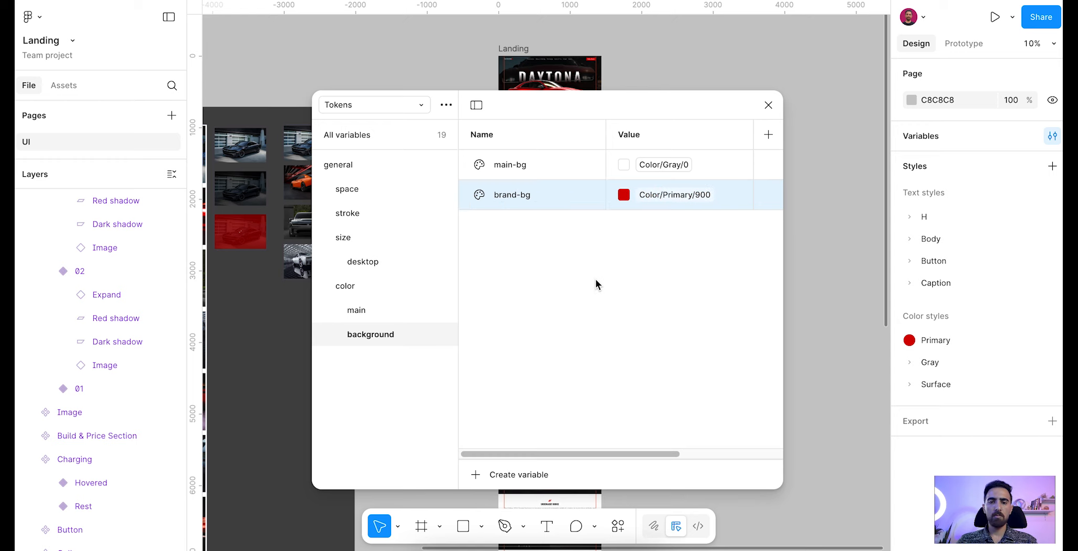
Step: Create a color variable named text-shape in the general/color group
left_click(596, 279)
left_click(350, 286)
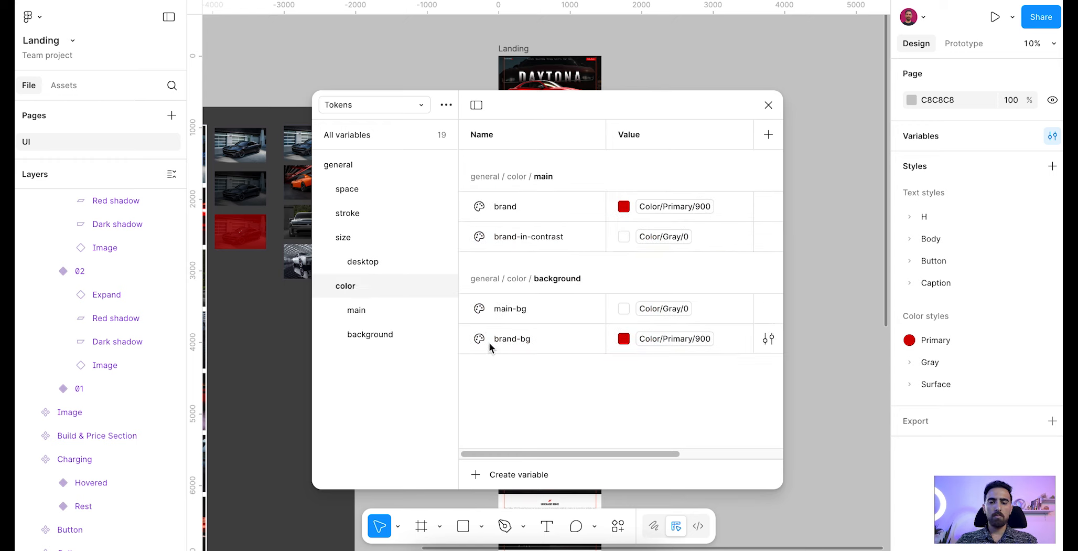
left_click(519, 476)
key("Escape")
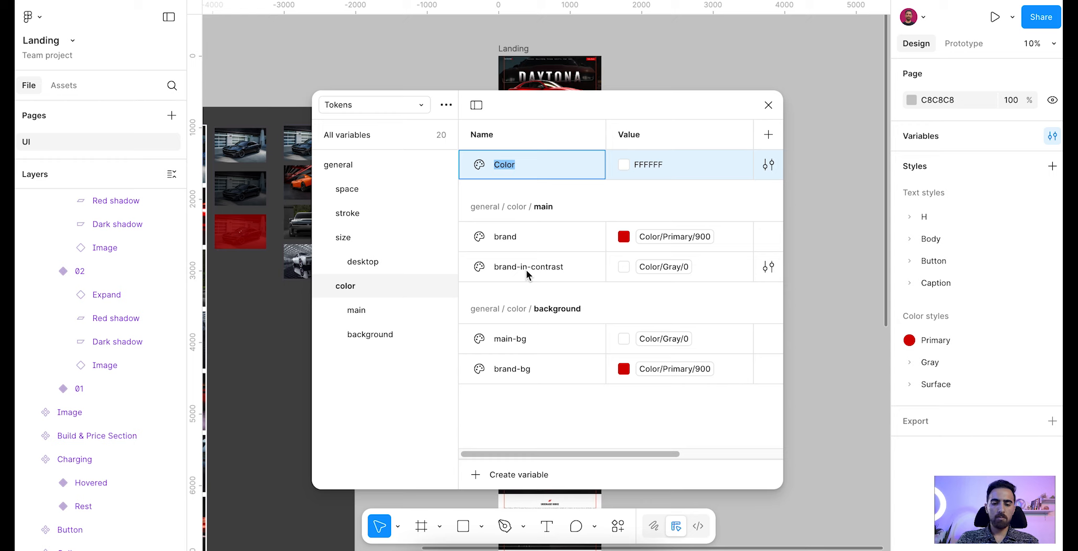
type("text-shape")
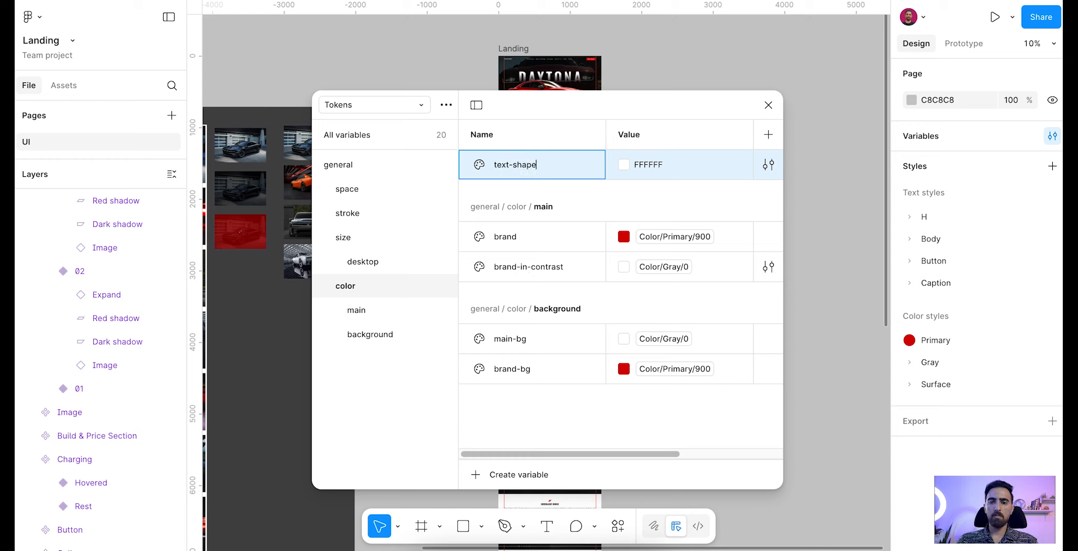
key("Return")
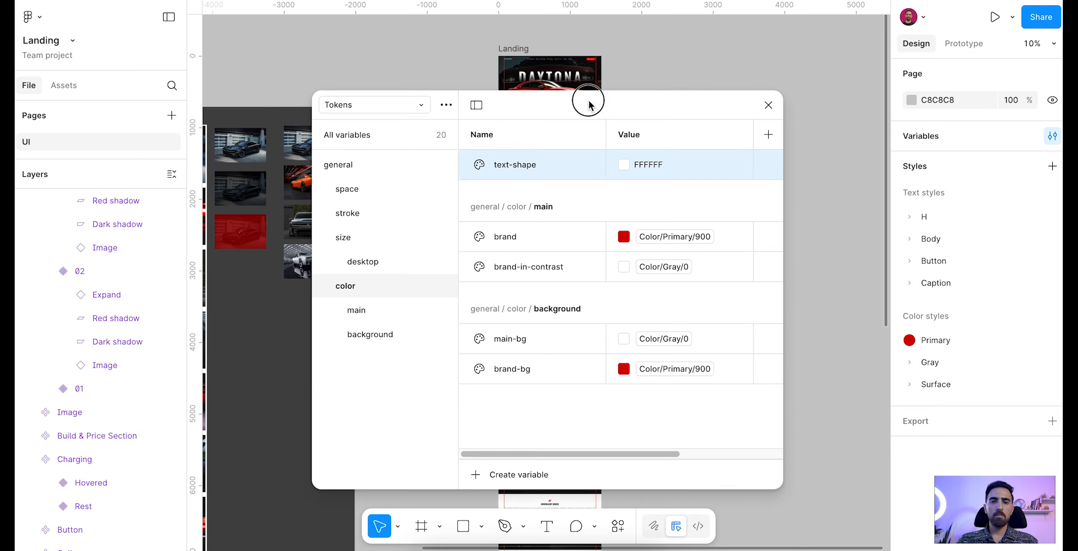
Step: Move the variables window aside and examine the fill colors of the navigation link, the "Power That Lasts, Charging That's Fast" heading and its paragraph
left_click_drag(582, 97, 254, 66)
scroll(534, 90, "up", 5)
left_click_drag(535, 91, 545, 141)
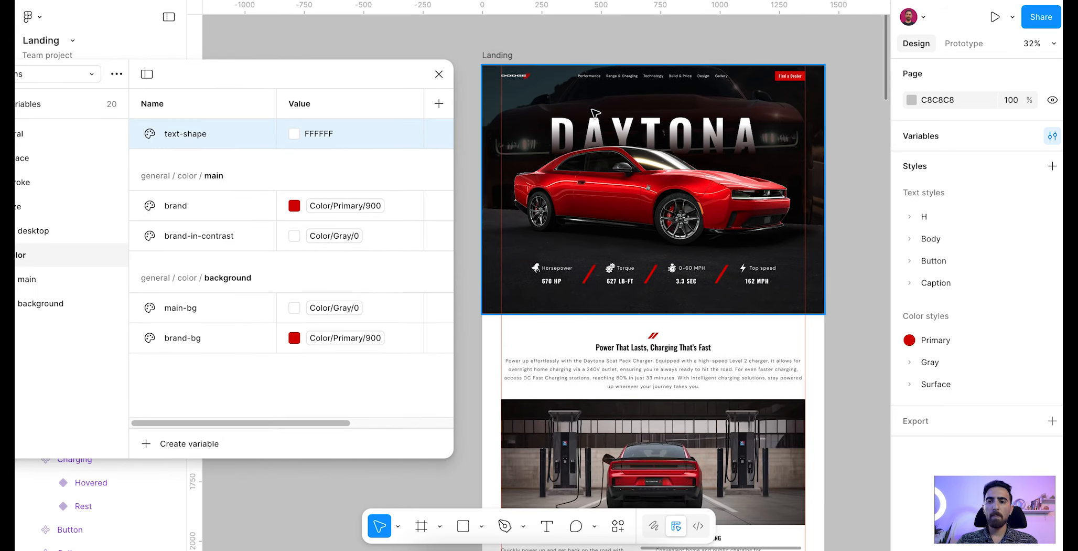
left_click(589, 76)
scroll(949, 362, "down", 2)
key("Escape")
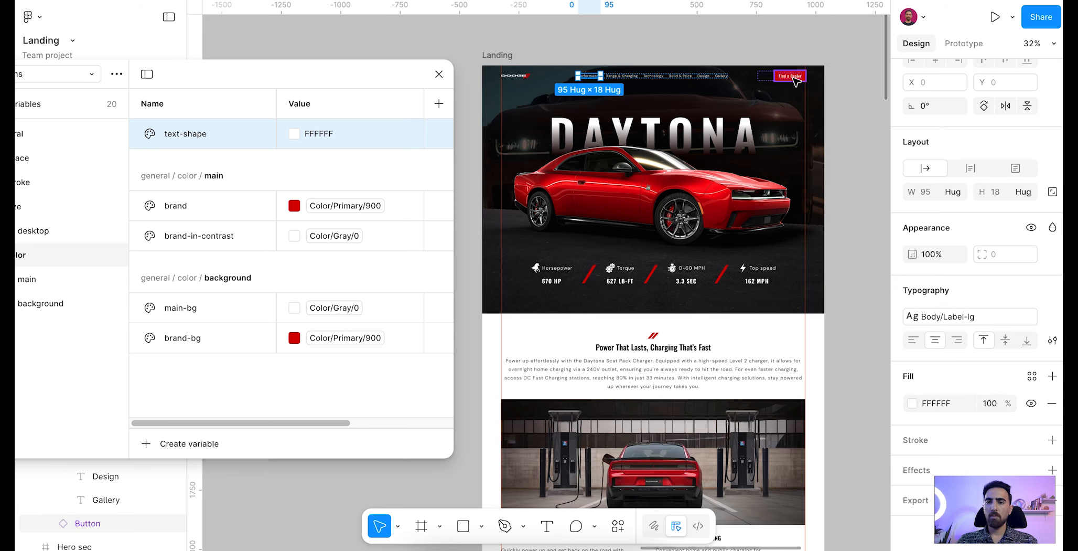
scroll(714, 263, "down", 5)
left_click(697, 151)
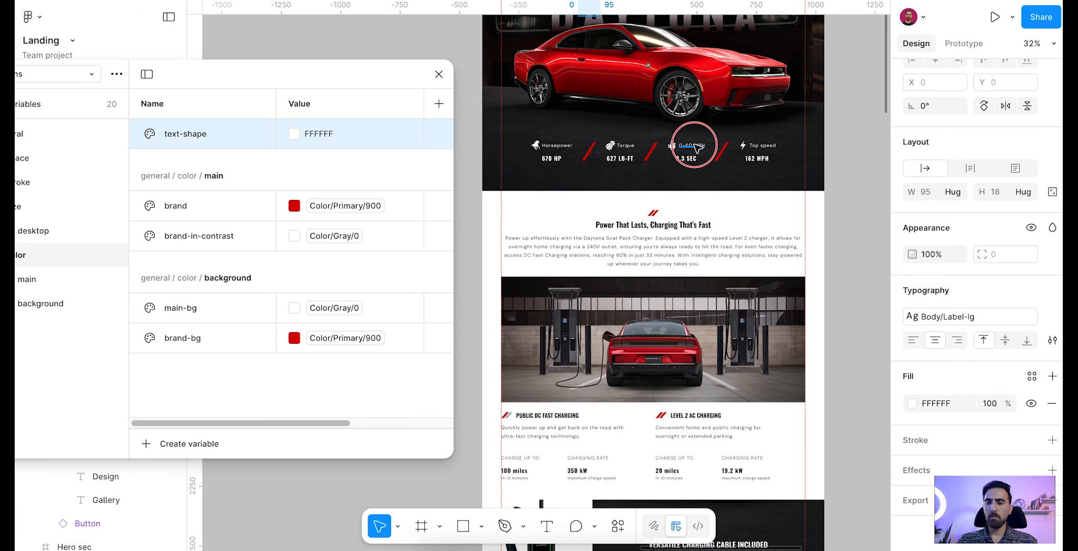
scroll(696, 152, "down", 2)
left_click(684, 173)
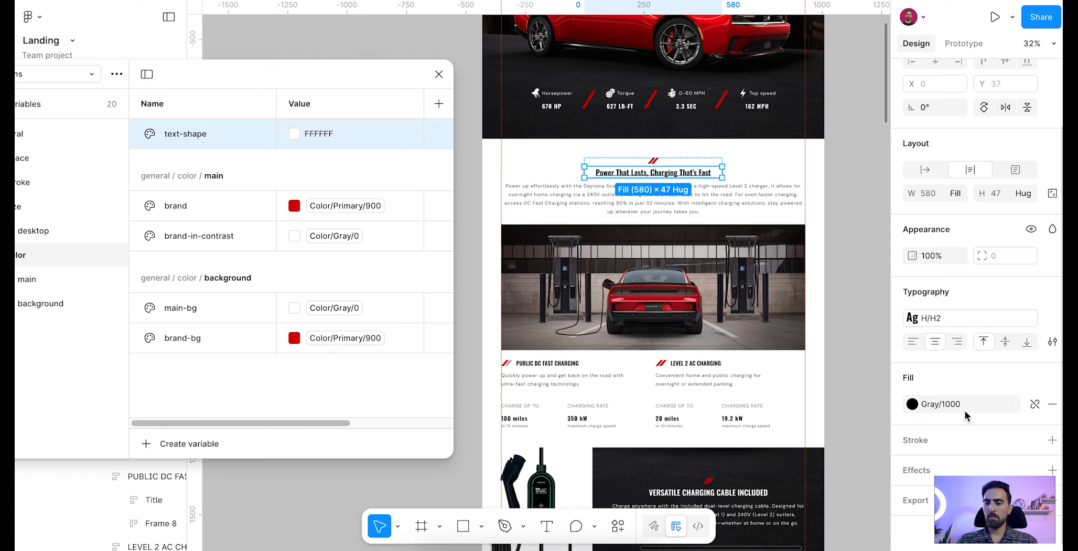
scroll(629, 223, "up", 2)
scroll(630, 223, "up", 3)
scroll(632, 215, "down", 2)
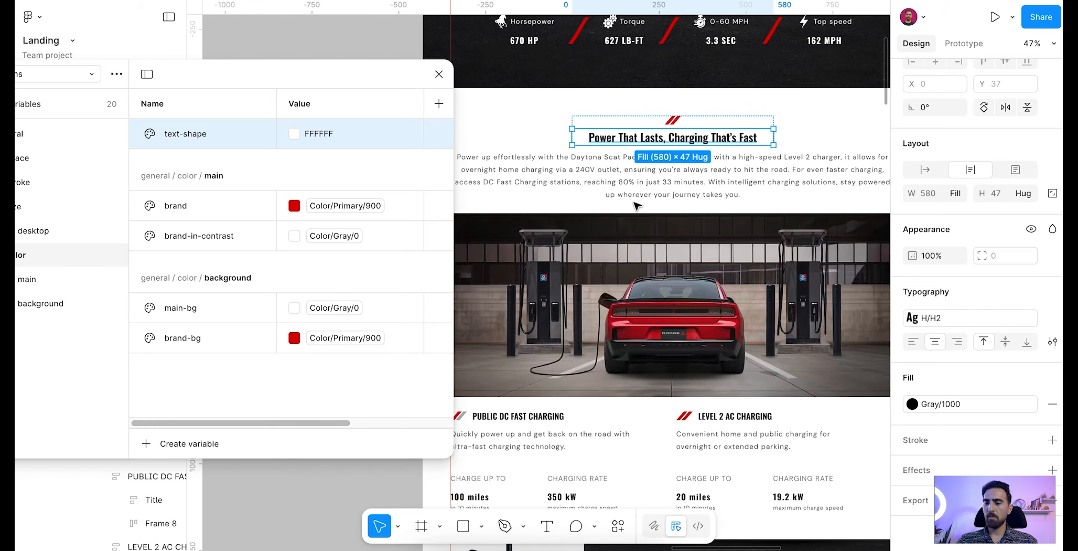
scroll(637, 206, "down", 1)
left_click(658, 197)
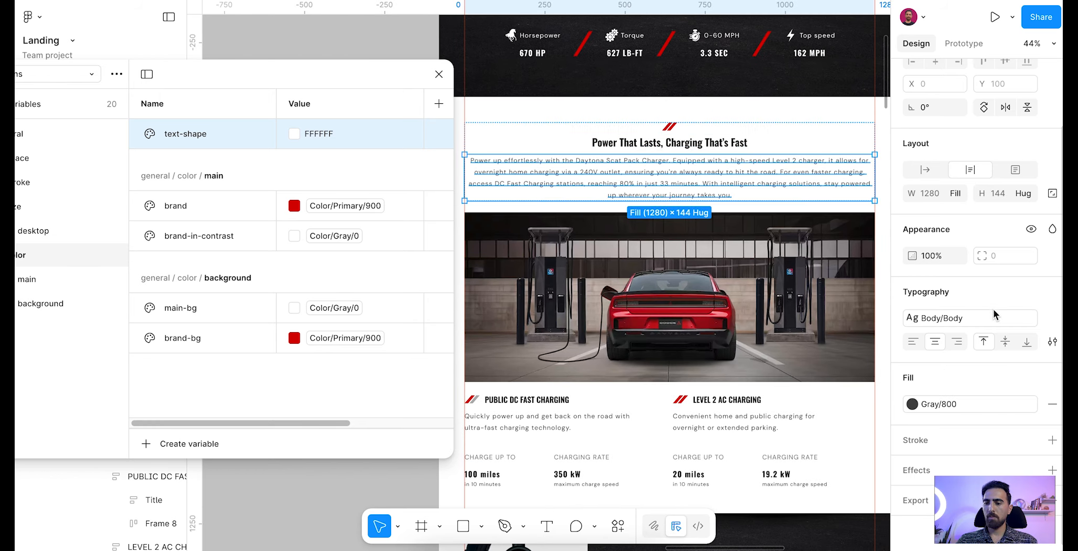
Step: Examine the text fills in the Level 2 AC Charging block: its description, labels, values and captions
scroll(733, 173, "down", 3)
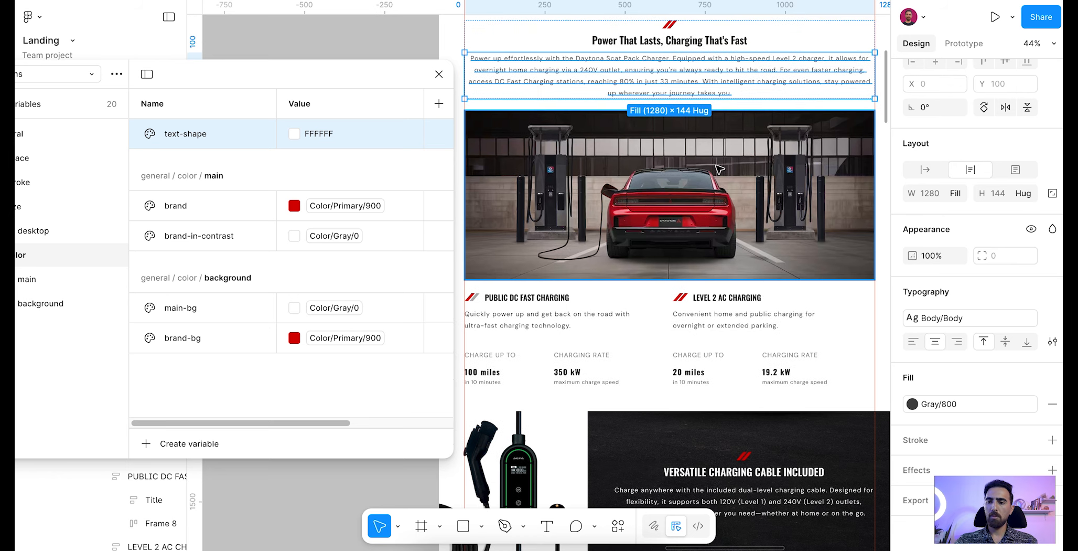
scroll(750, 220, "down", 1)
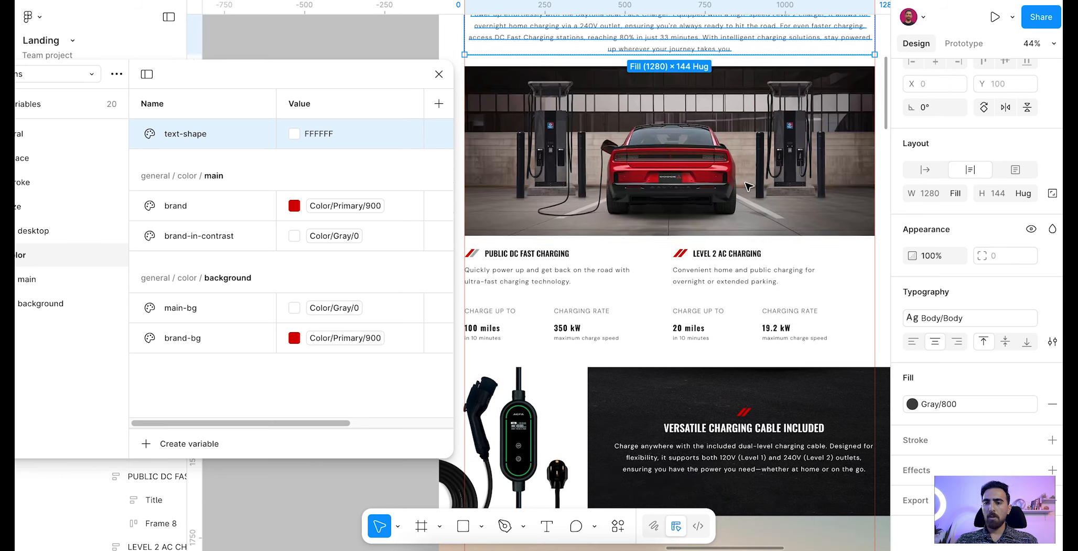
left_click(758, 259)
scroll(771, 220, "down", 3)
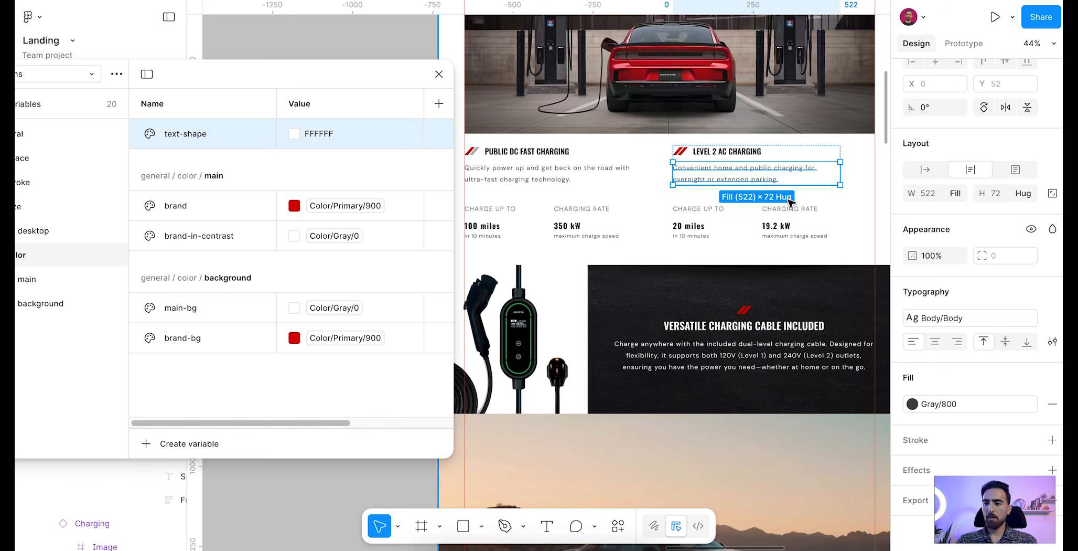
left_click(789, 208)
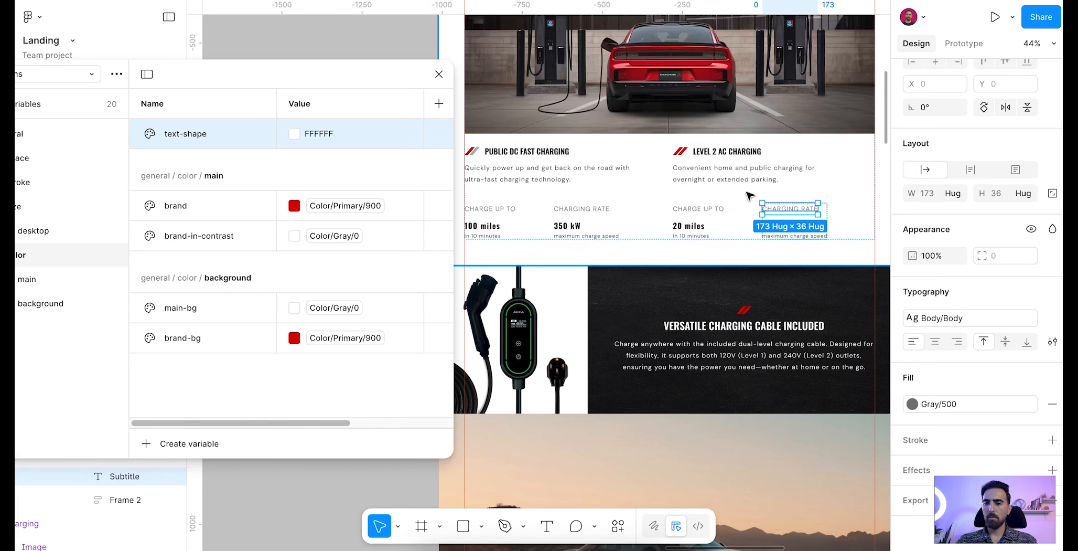
left_click(688, 226)
left_click(684, 226)
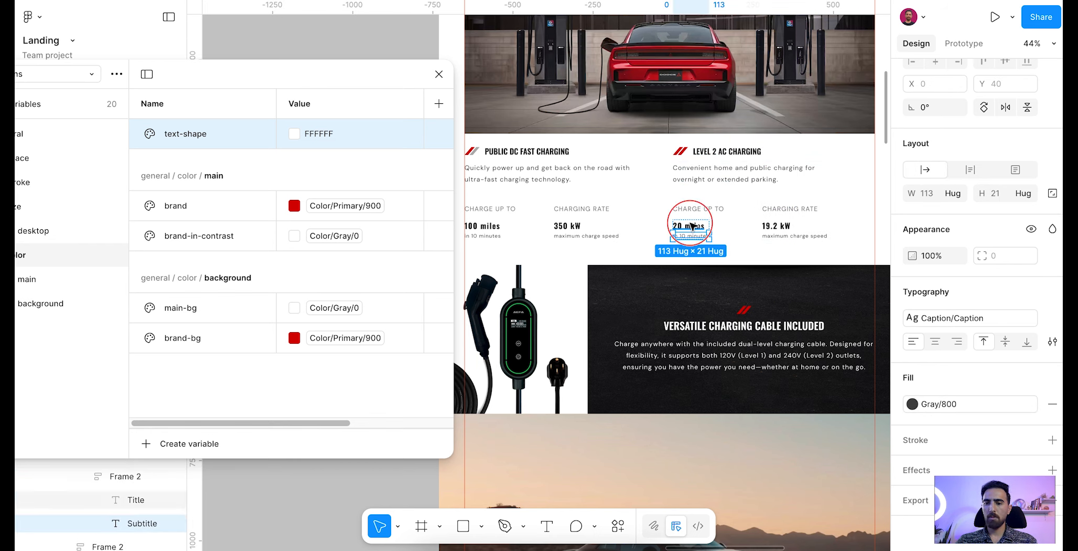
scroll(729, 221, "down", 2)
scroll(743, 218, "up", 2)
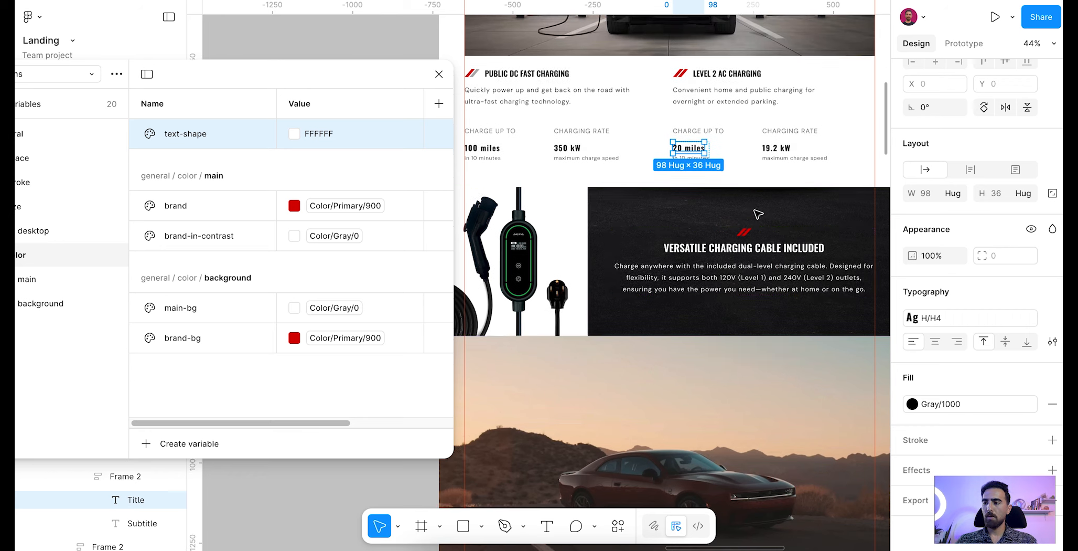
left_click(790, 209)
left_click(787, 200)
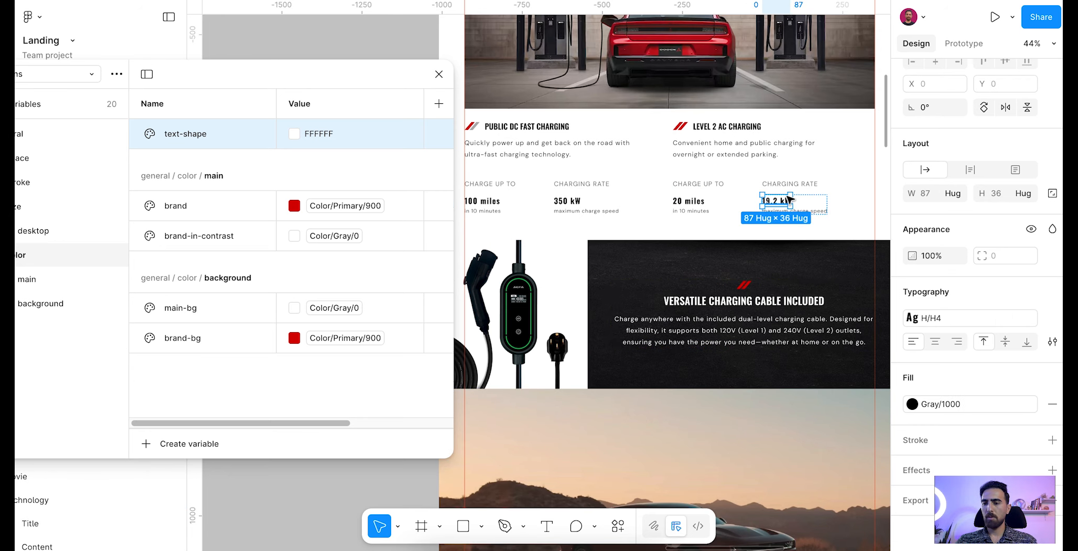
scroll(781, 202, "up", 1)
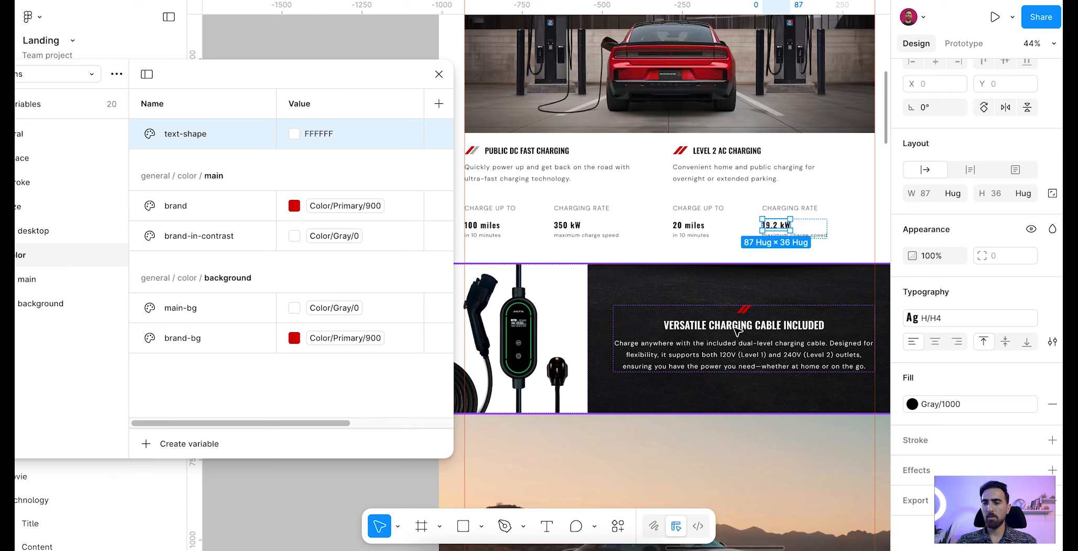
Step: Examine the text fills of the Versatile Charging Cable title and the Cutting-Edge Performance paragraph, and look over the remaining sections down to the footer
left_click(739, 357)
left_click(755, 325)
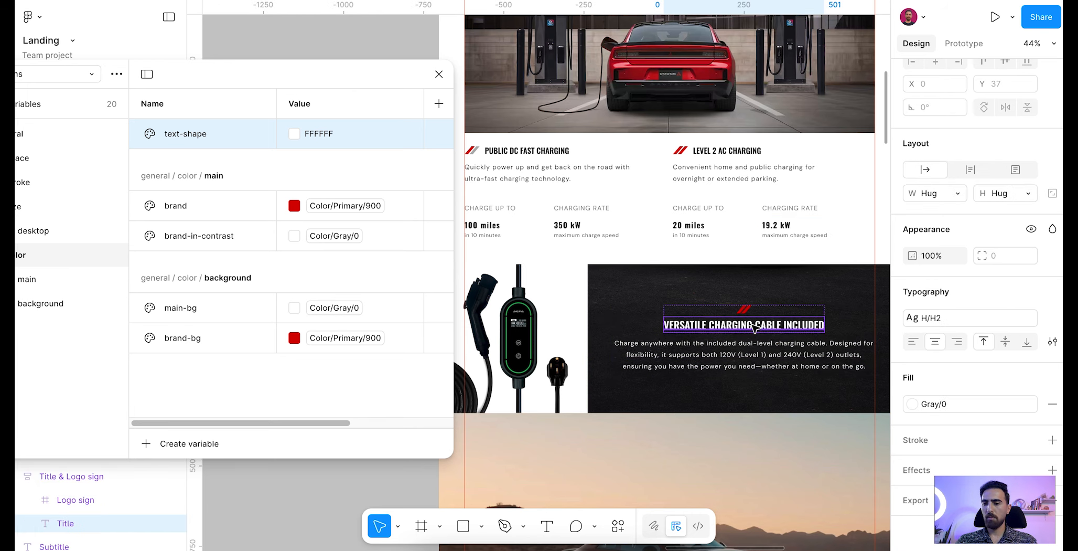
scroll(787, 236, "down", 2)
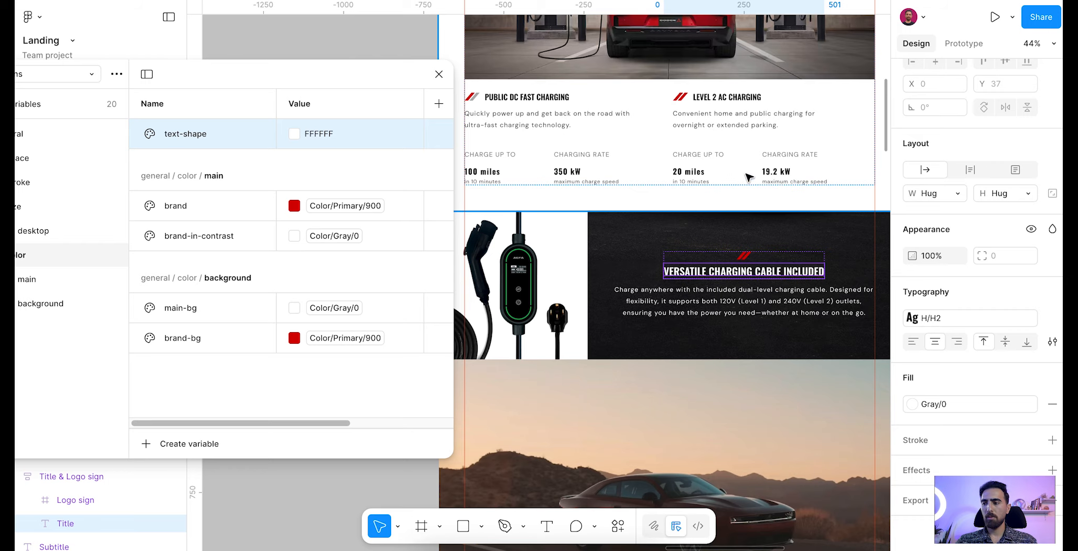
scroll(769, 181, "down", 5, "ctrl")
scroll(765, 189, "down", 8)
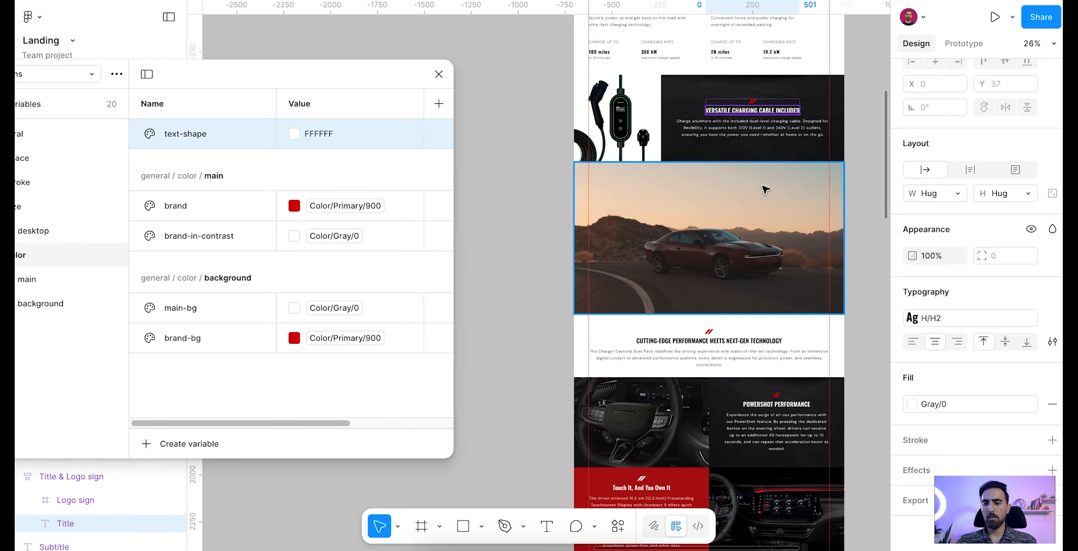
left_click(752, 242)
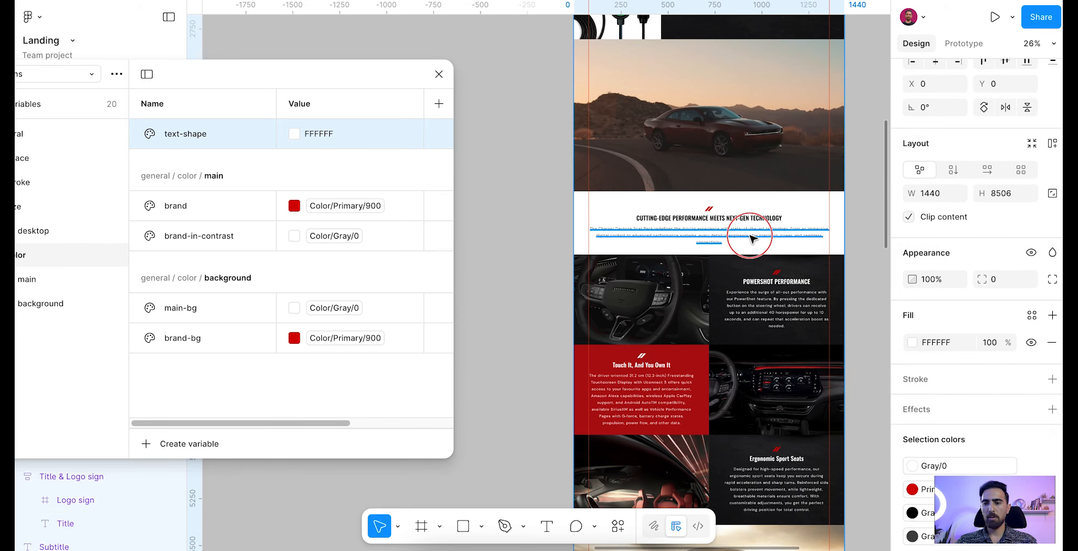
left_click(750, 228)
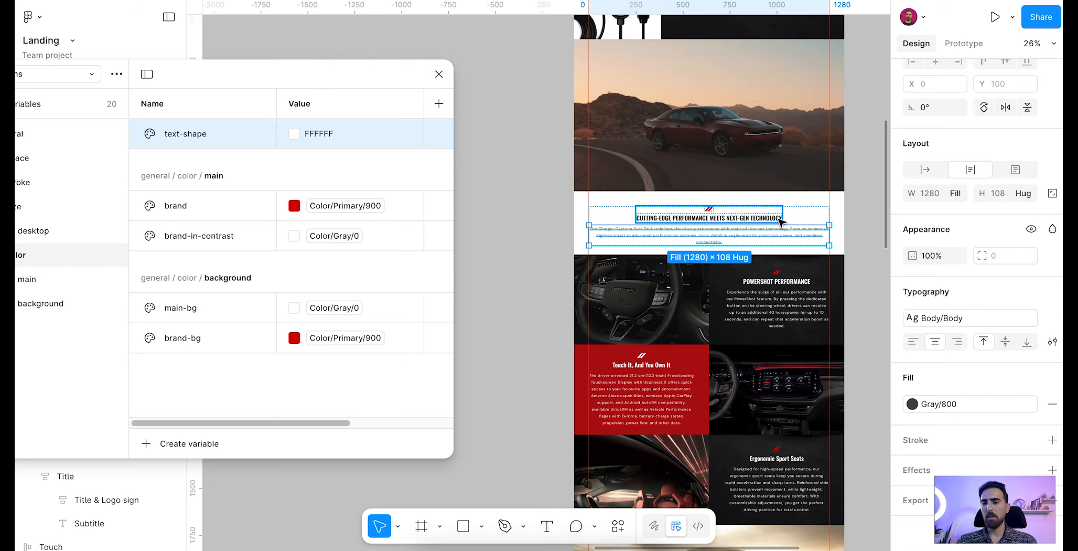
scroll(757, 220, "down", 20)
scroll(719, 272, "down", 11)
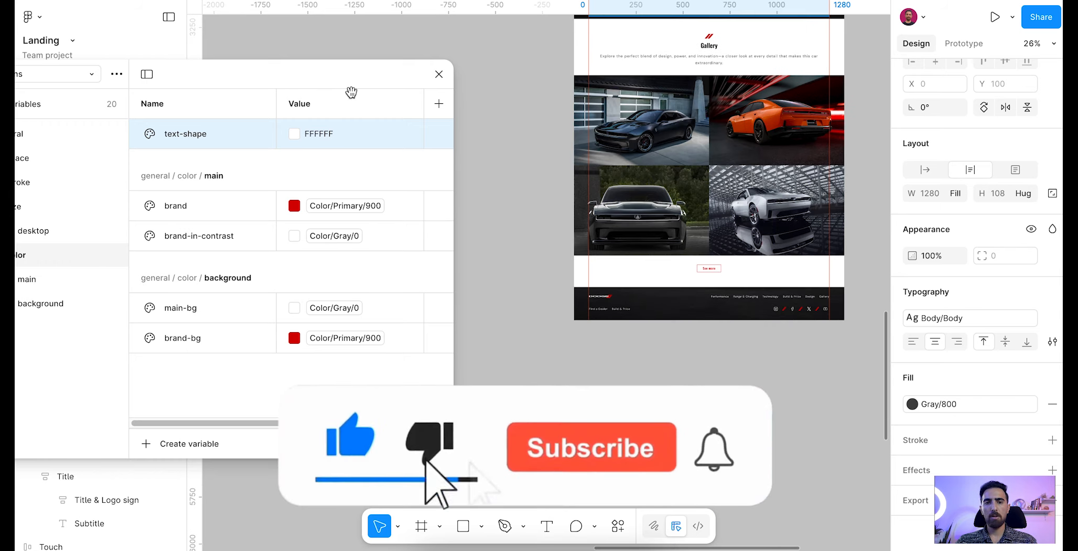
Step: Rename the text-shape variable as text-shape/heading, using the "Power That Lasts, Charging That's Fast" heading as the color reference
mouse_move(341, 74)
left_mouse_down()
mouse_move(370, 52)
mouse_move(439, 42)
left_mouse_up()
scroll(759, 152, "up", 8)
scroll(759, 152, "up", 12)
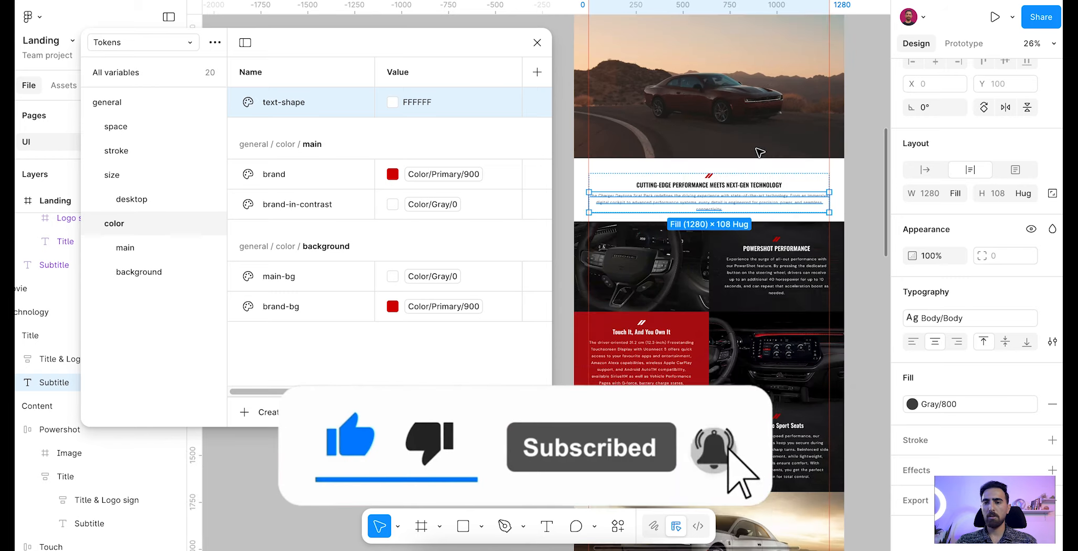
left_click(734, 140)
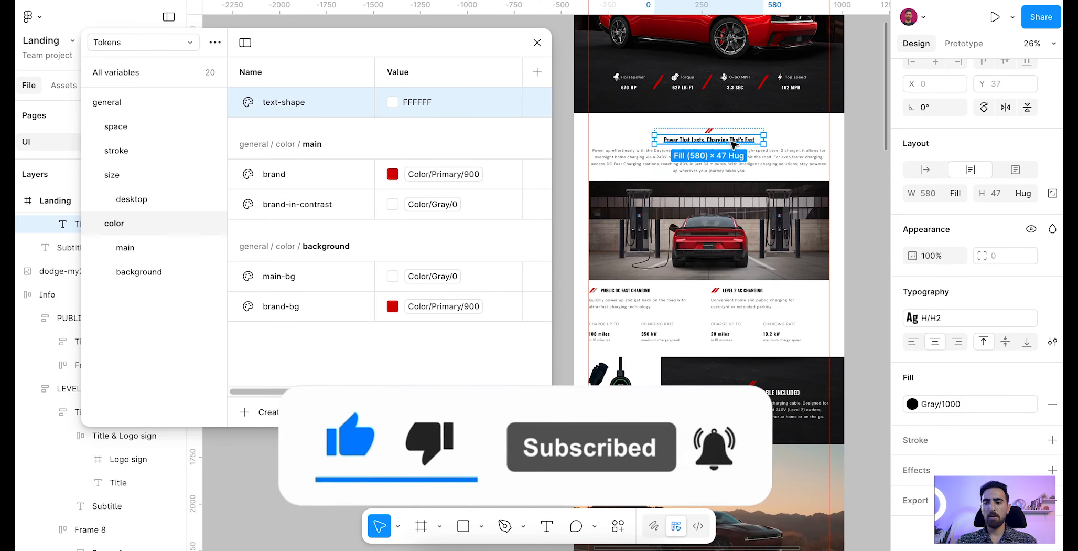
left_click(296, 105)
double_click(296, 105)
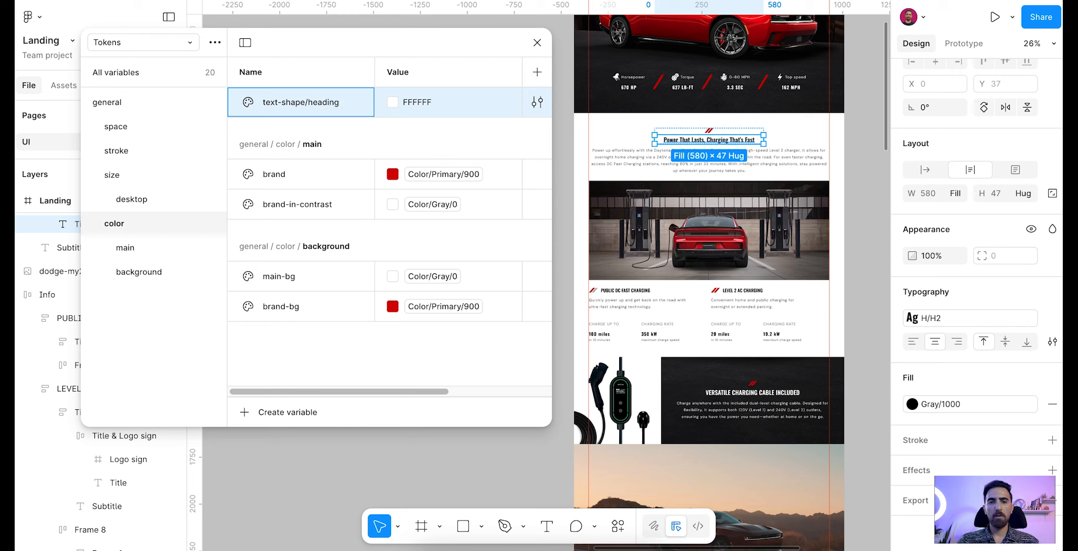
key("Return")
Step: Link the heading variable in the text-shape group to the primitive Color/Gray/1000
left_click(157, 296)
left_click(461, 108)
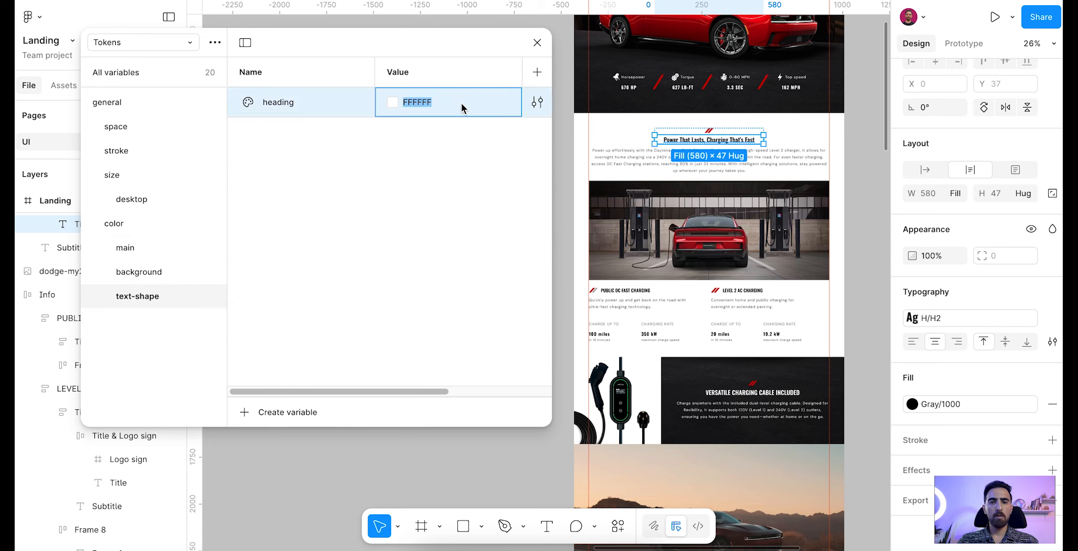
left_click(392, 108)
left_click(461, 126)
scroll(455, 323, "down", 5)
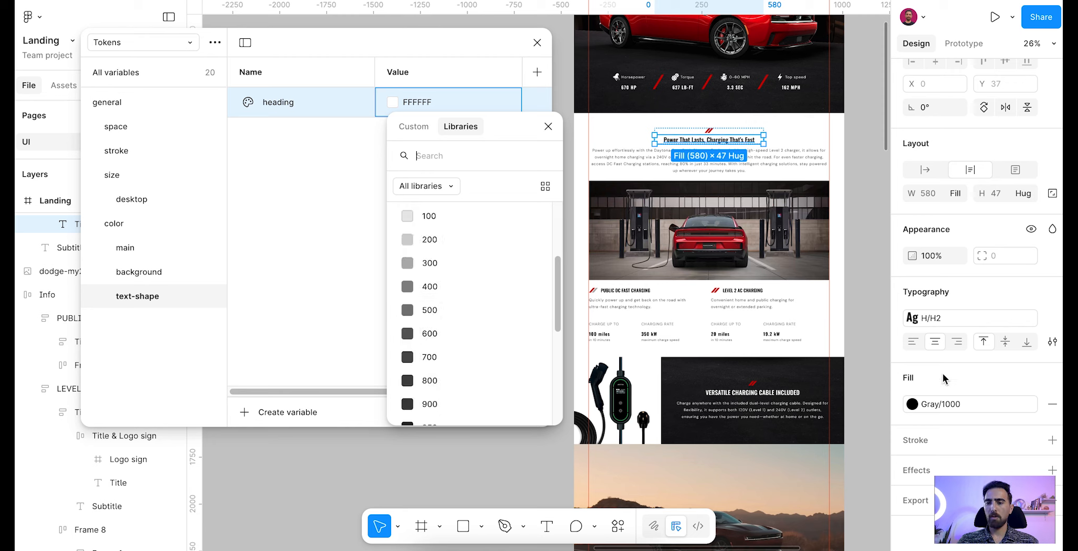
scroll(459, 314, "down", 5)
left_click(450, 233)
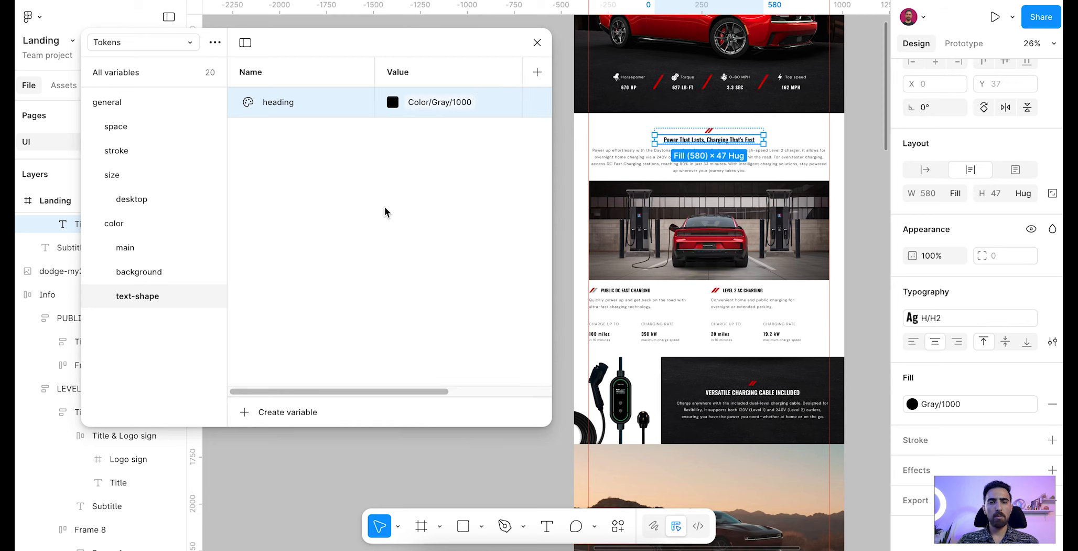
left_click(373, 193)
Step: Duplicate the heading variable and name the copy heading-on-dark, checking the Versatile Charging Cable title's fill for reference
left_click(324, 105)
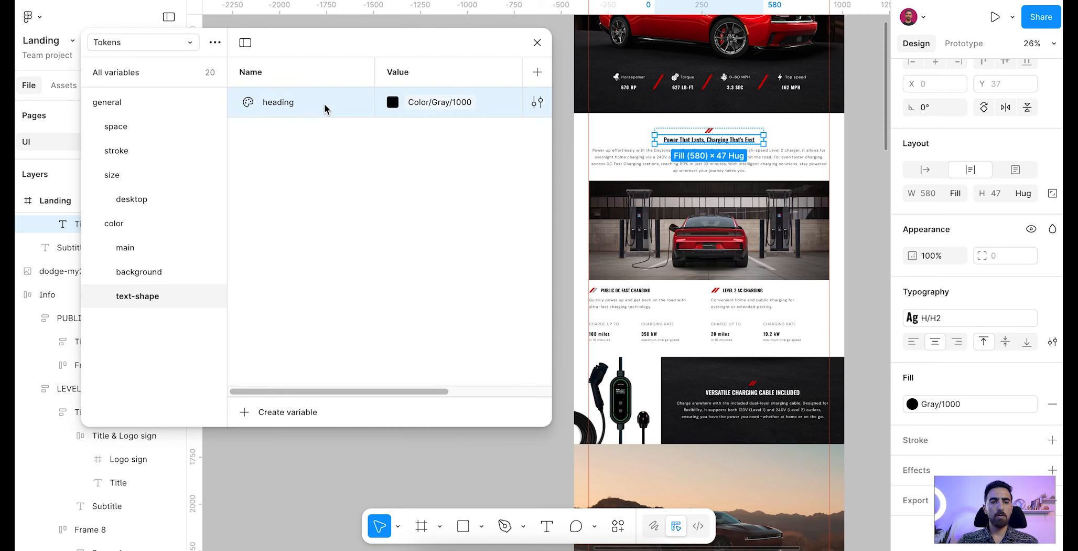
key("ctrl+d")
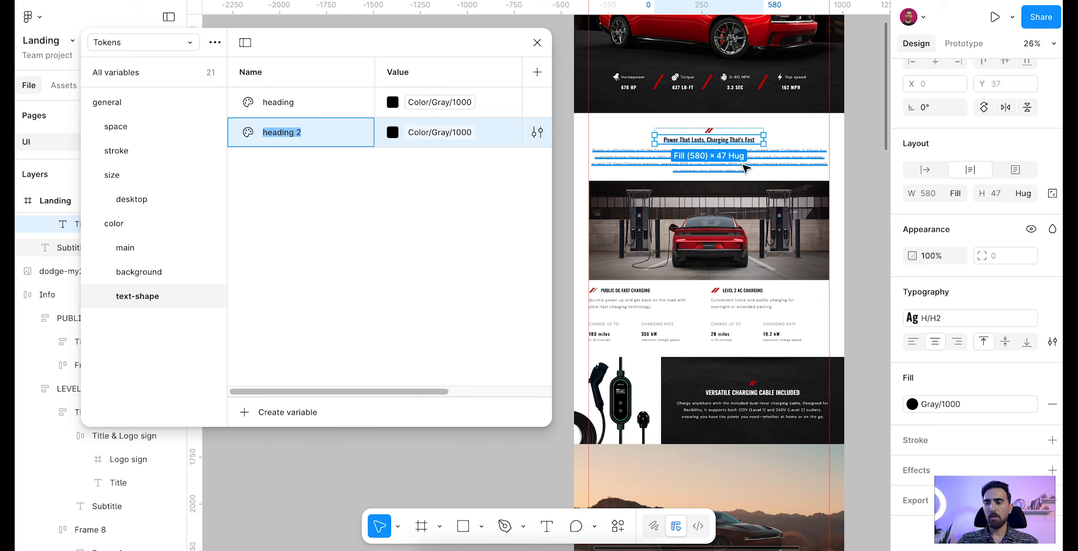
scroll(756, 175, "down", 3)
left_click(761, 327)
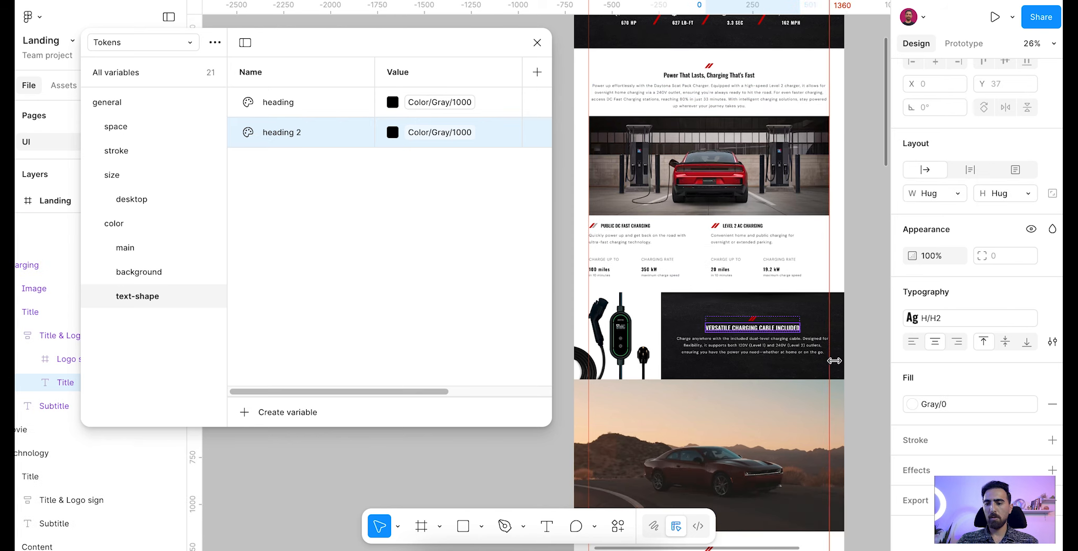
double_click(293, 132)
key("End")
key("BackSpace")
key("BackSpace")
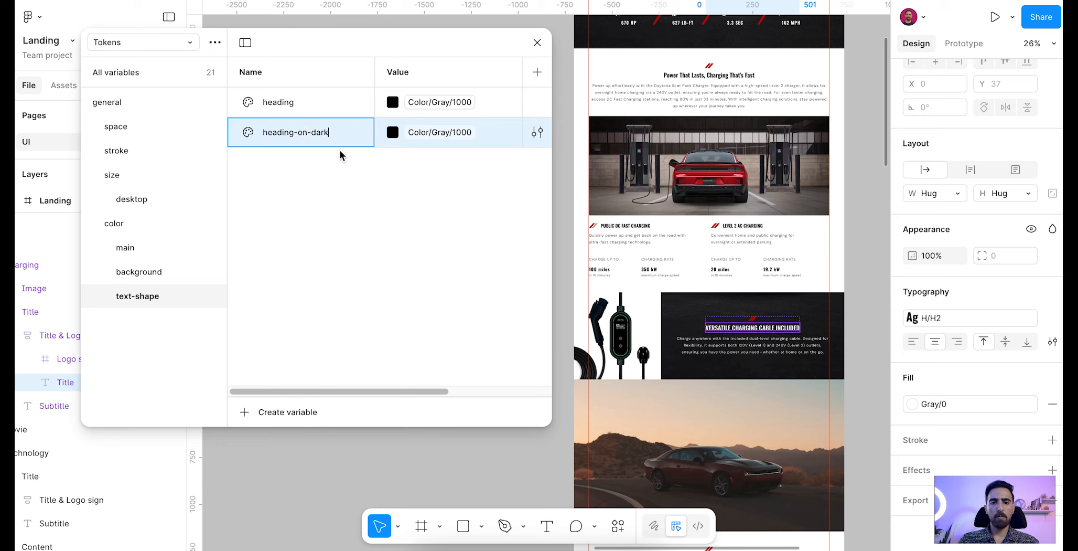
Step: Link the heading-on-dark variable to the primitive Color/Gray/0
left_click(451, 132)
scroll(445, 283, "up", 6)
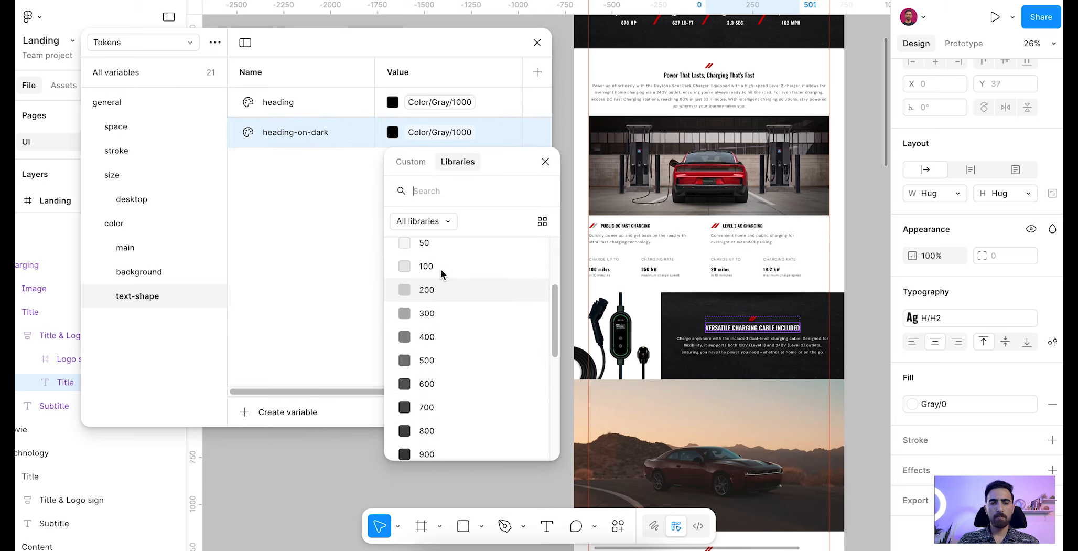
left_click(442, 245)
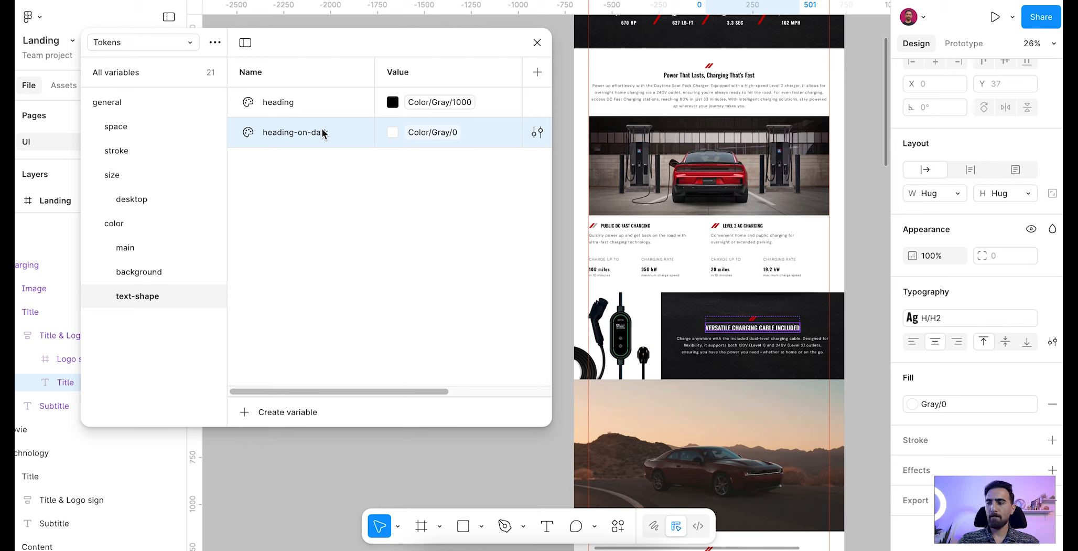
Step: Duplicate the heading-on-dark variable and name the copy body-on-dark, checking the Versatile Charging Cable paragraph's fill for reference
left_click(752, 345)
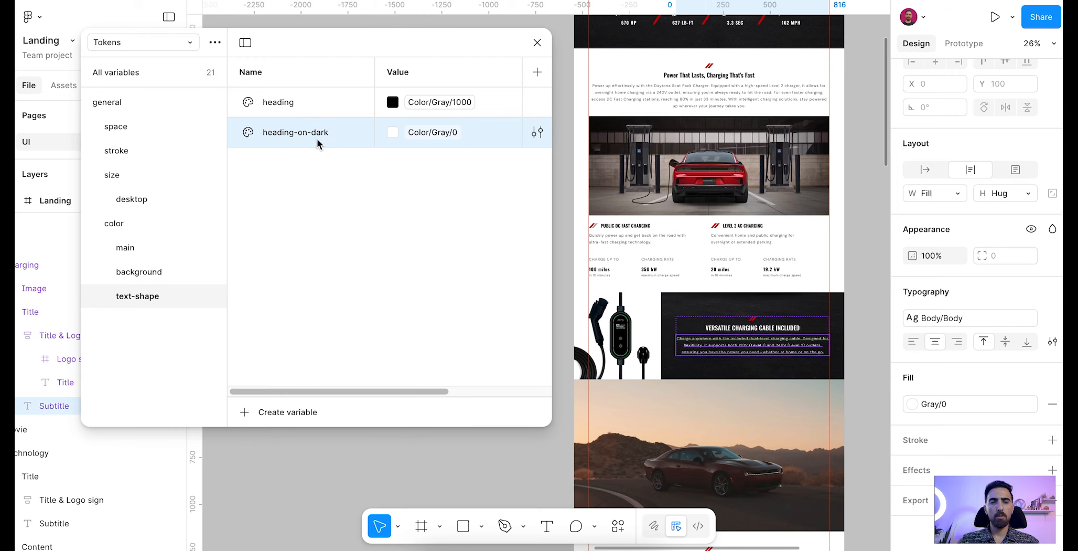
key("ctrl+d")
key("Right")
key("BackSpace")
key("BackSpace")
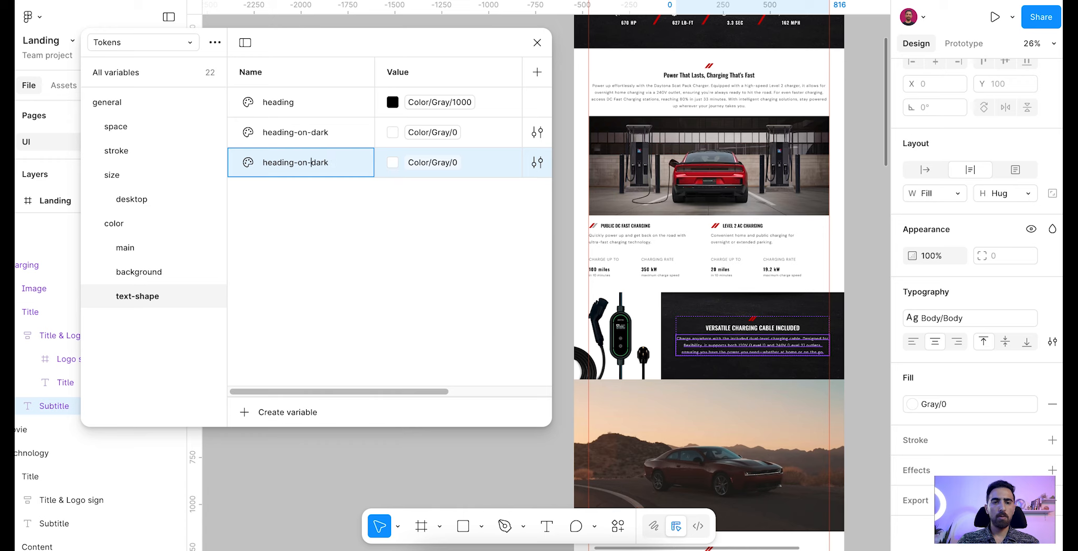
key("shift+Home")
type("b")
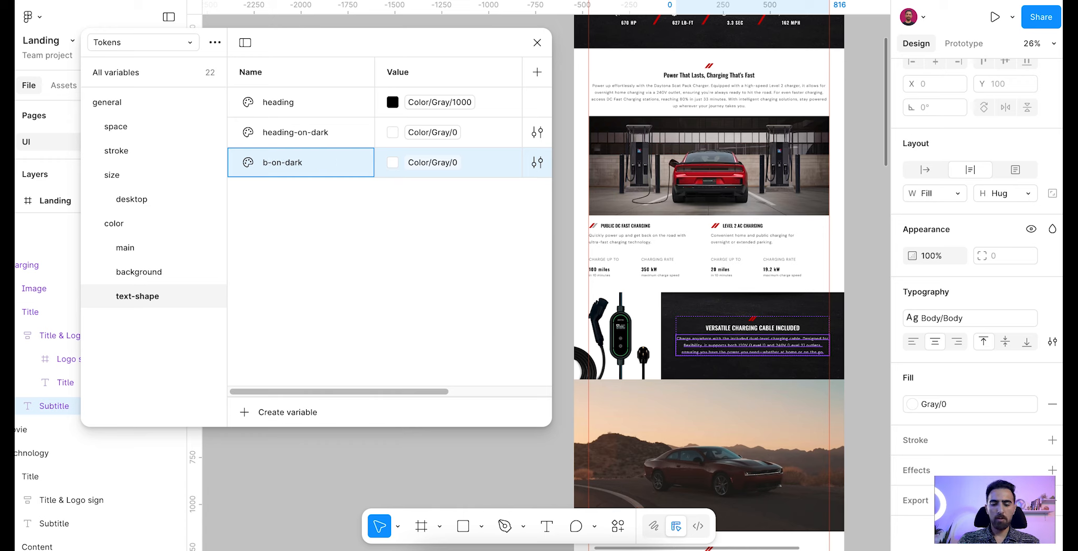
type("ody")
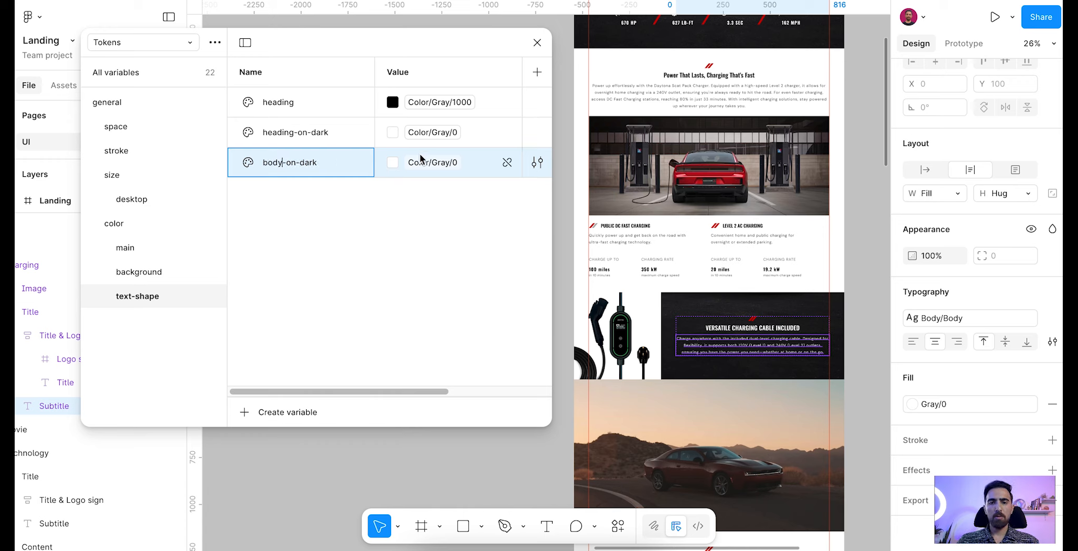
left_click(420, 202)
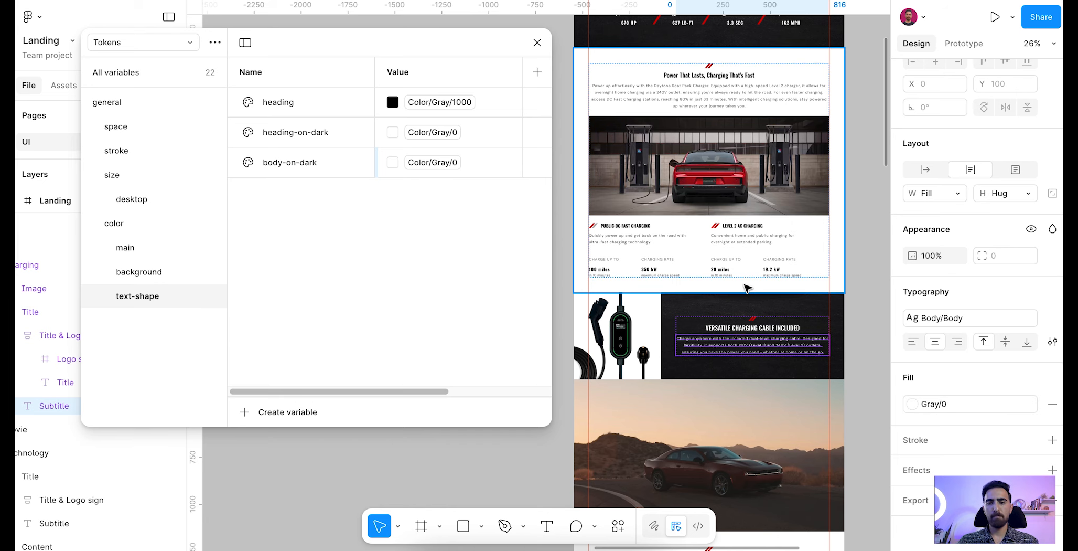
Step: Duplicate the body-on-dark variable and name the copy body, using the Level 2 AC Charging description as the color reference
scroll(734, 262, "up", 3)
left_click(734, 167)
left_click(784, 314)
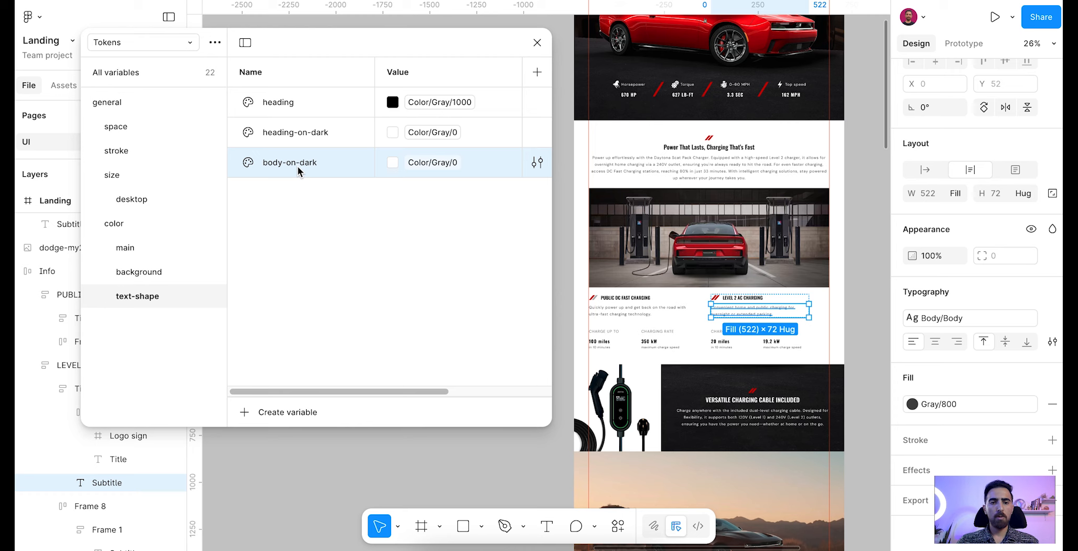
key("ctrl+d")
left_click_drag(325, 192, 295, 193)
key("BackSpace")
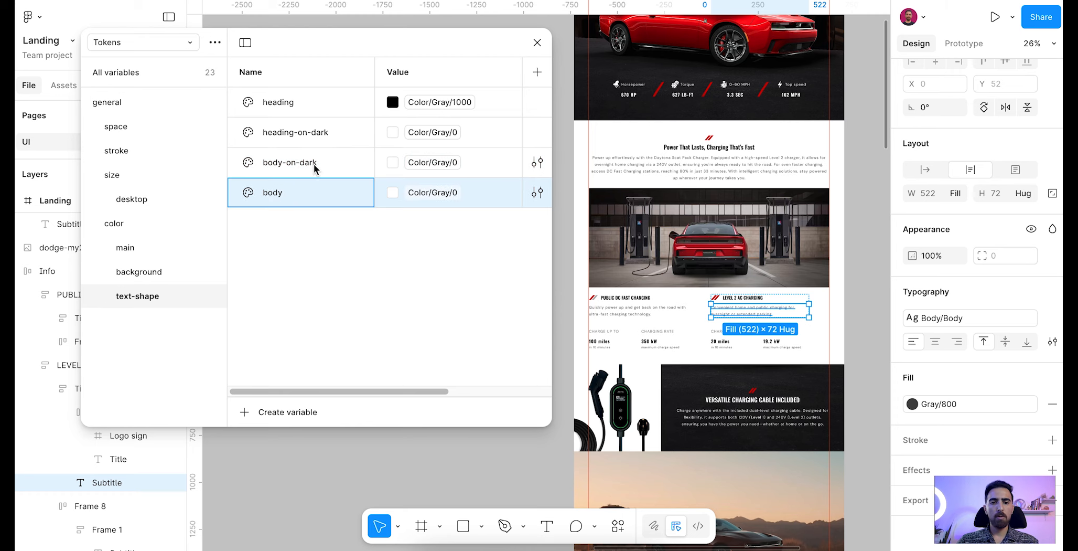
Step: Link the body variable in the text-shape group to the primitive Color/Gray/800
left_click(433, 193)
scroll(442, 434, "down", 1)
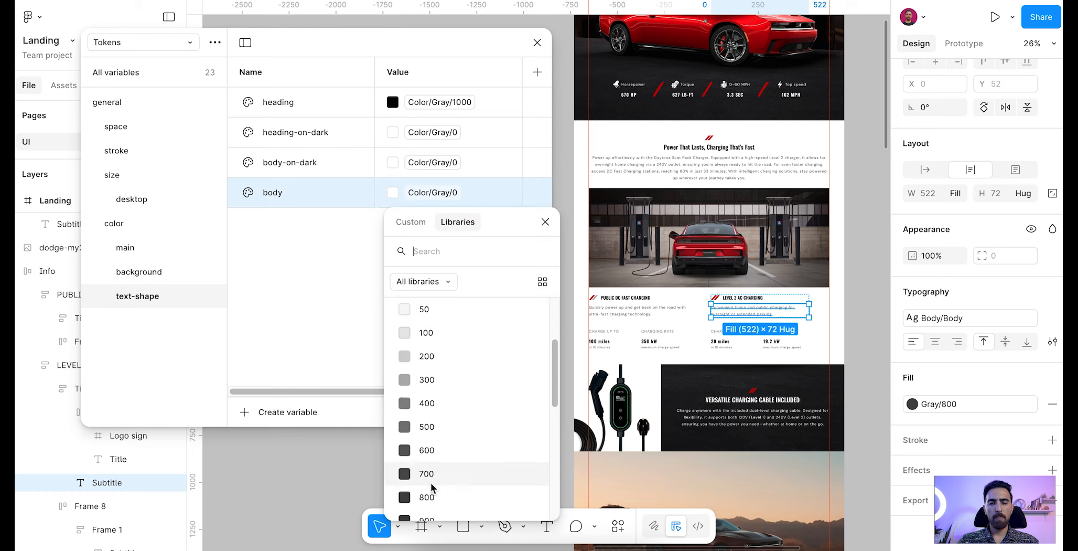
left_click(441, 495)
Step: Duplicate the body variable and check the fills of the Charge Up To and Charging Rate labels under Level 2 AC Charging
key("ctrl+d")
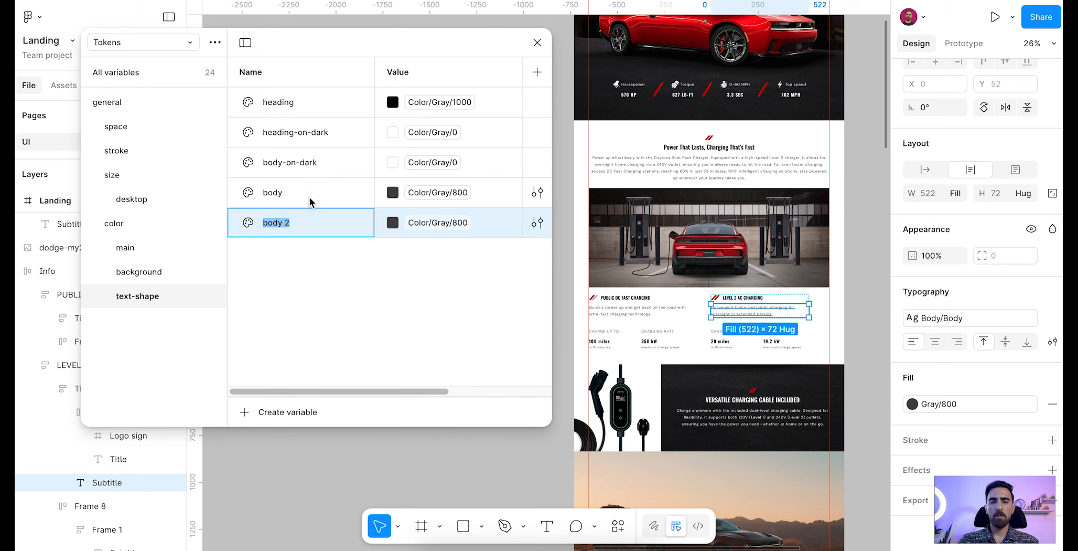
scroll(753, 205, "down", 3)
scroll(753, 204, "up", 5)
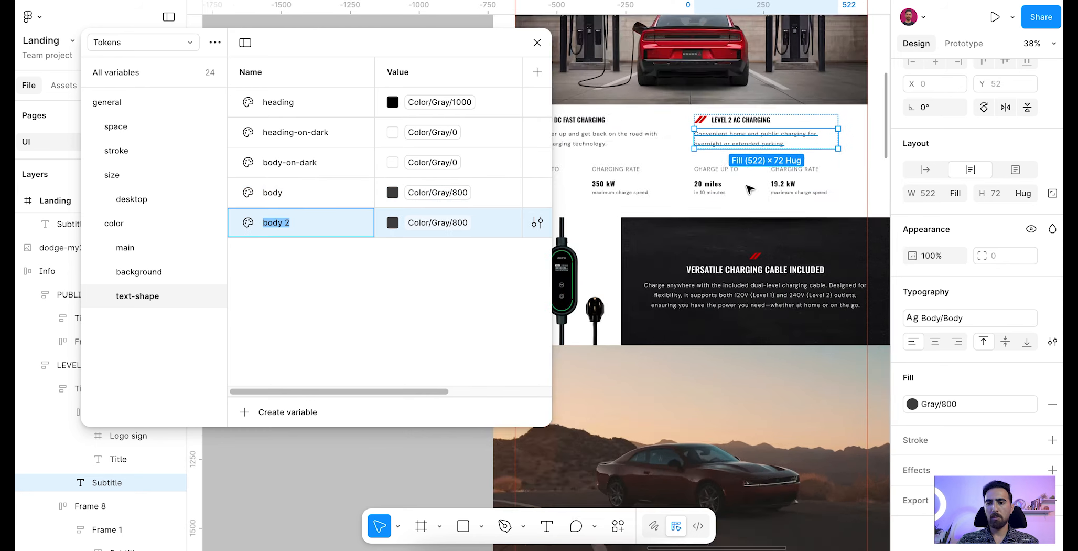
left_click(723, 175)
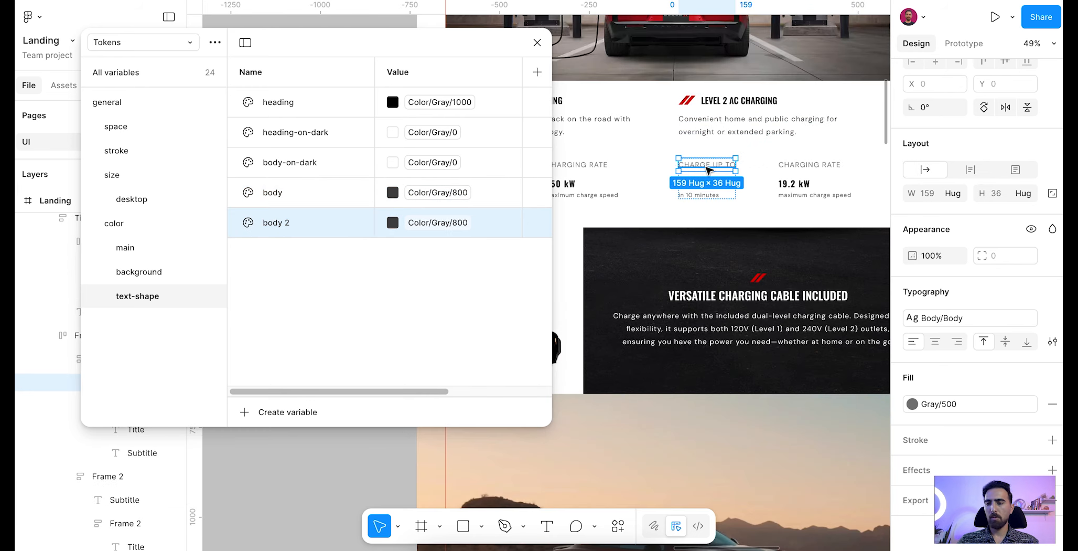
left_click(810, 165)
scroll(711, 192, "down", 3)
scroll(710, 191, "down", 2)
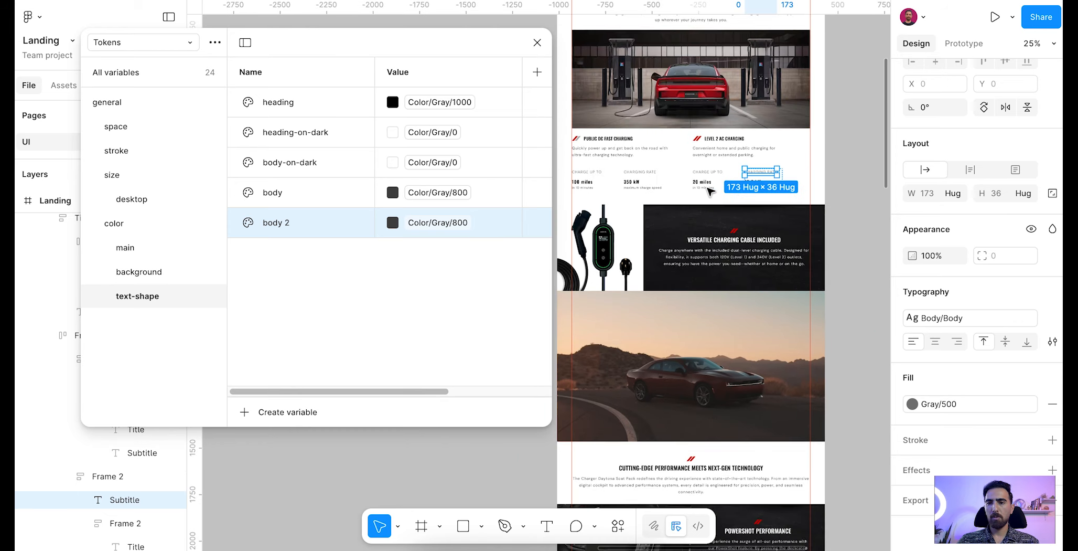
scroll(762, 181, "down", 10)
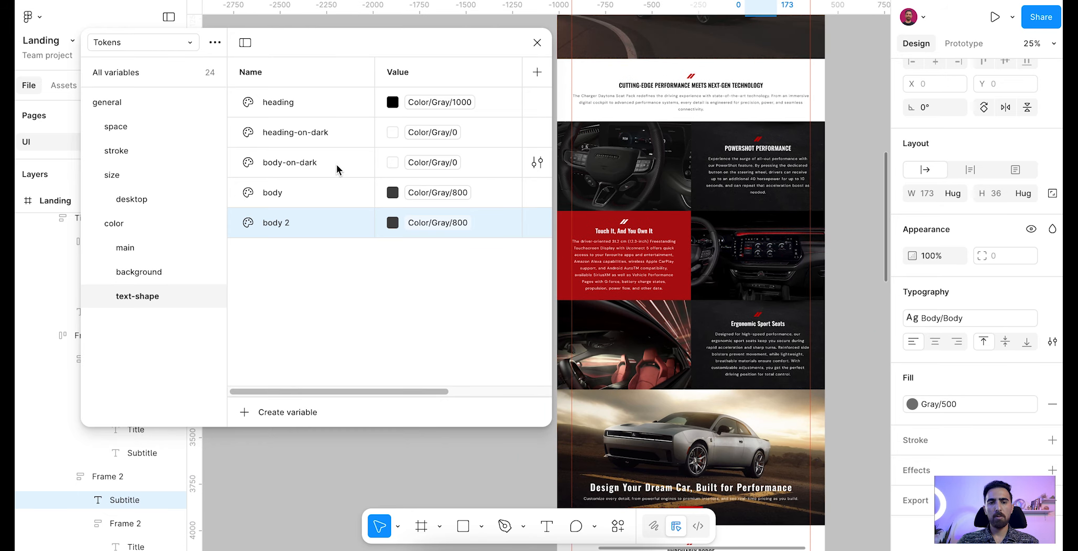
Step: Rename the copied body variable as body-tint and link it to the primitive Color/Gray/500
double_click(285, 220)
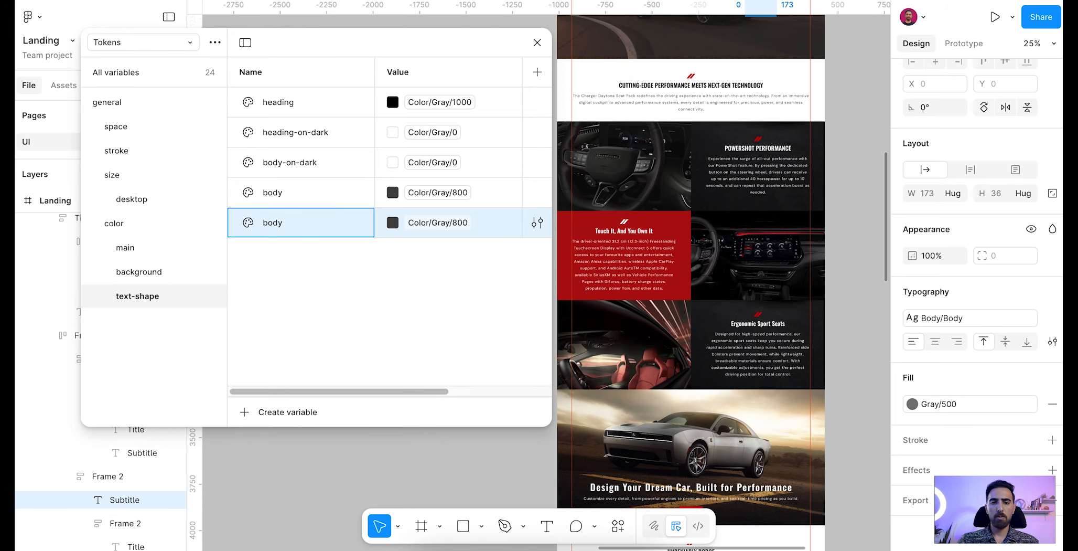
left_click(437, 222)
left_click(435, 388)
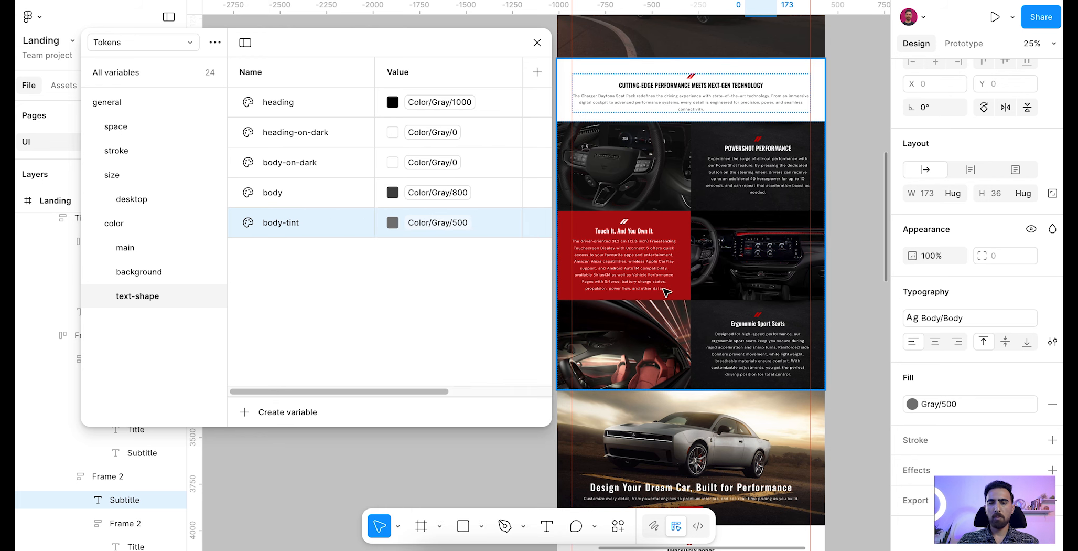
Step: Examine the text fills of the Undeniably Dodge, Signature Exterior Lighting, Level 2 AC Charging and Power That Lasts texts
scroll(704, 254, "down", 6)
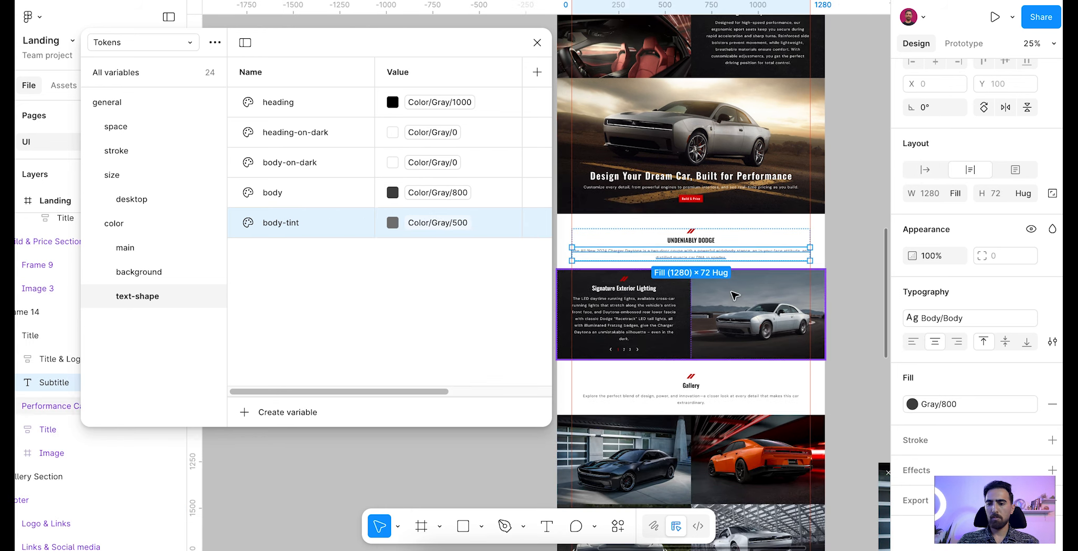
scroll(661, 293, "down", 3)
left_click(659, 183)
scroll(658, 183, "up", 14)
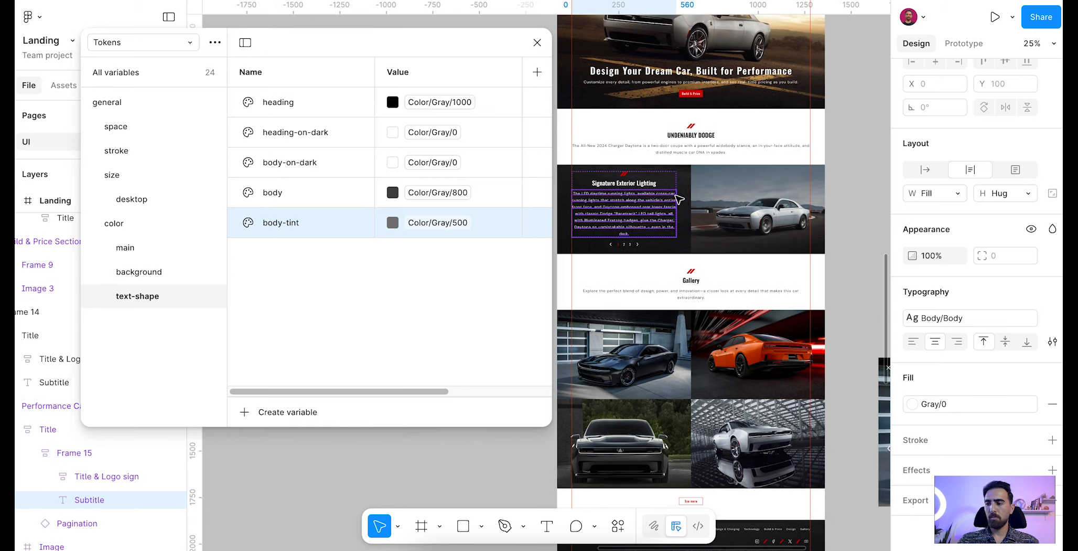
scroll(712, 204, "up", 5)
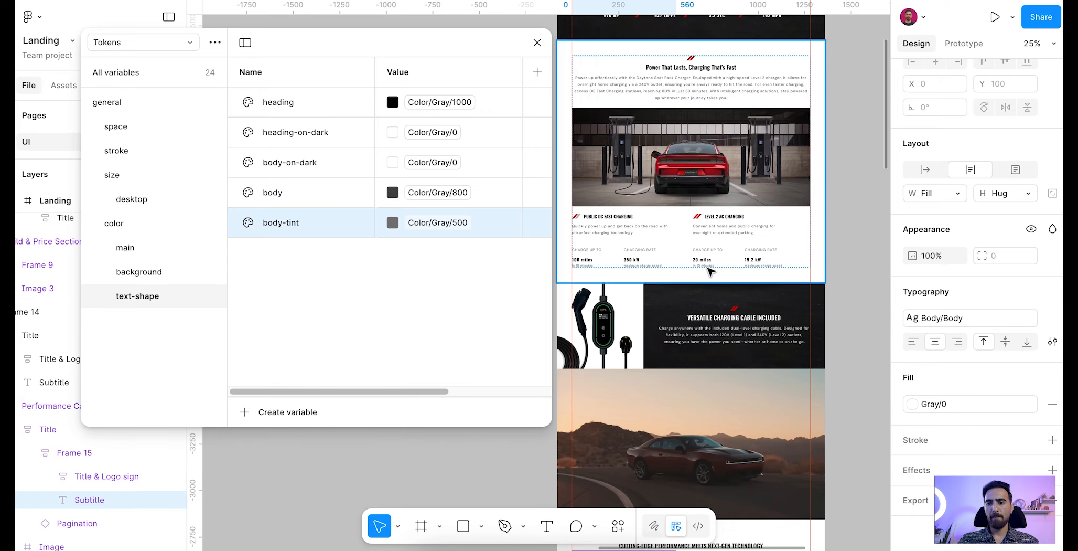
scroll(712, 265, "up", 5)
left_click(716, 264)
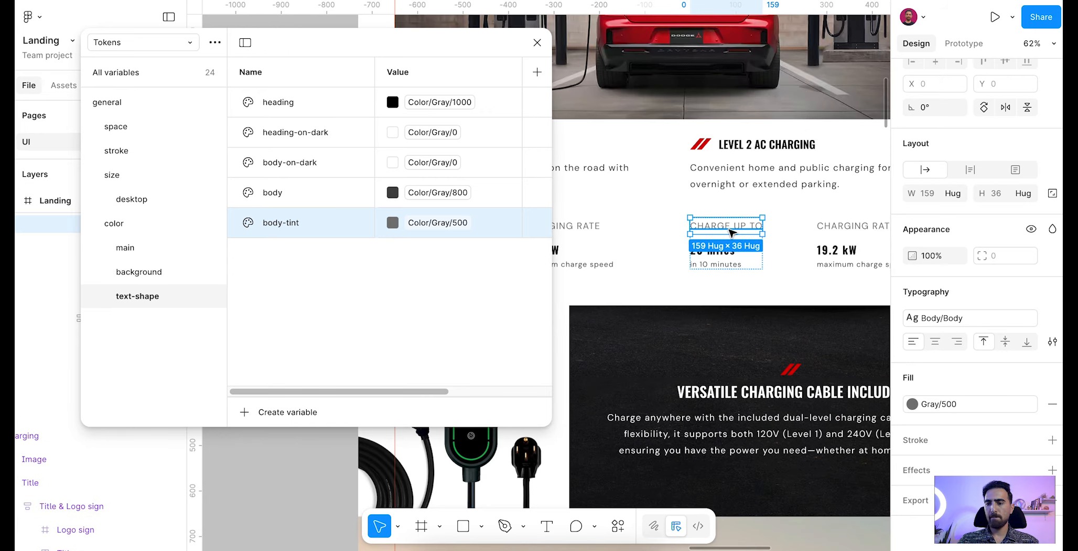
left_click(725, 182)
scroll(725, 182, "down", 2)
scroll(726, 183, "down", 4)
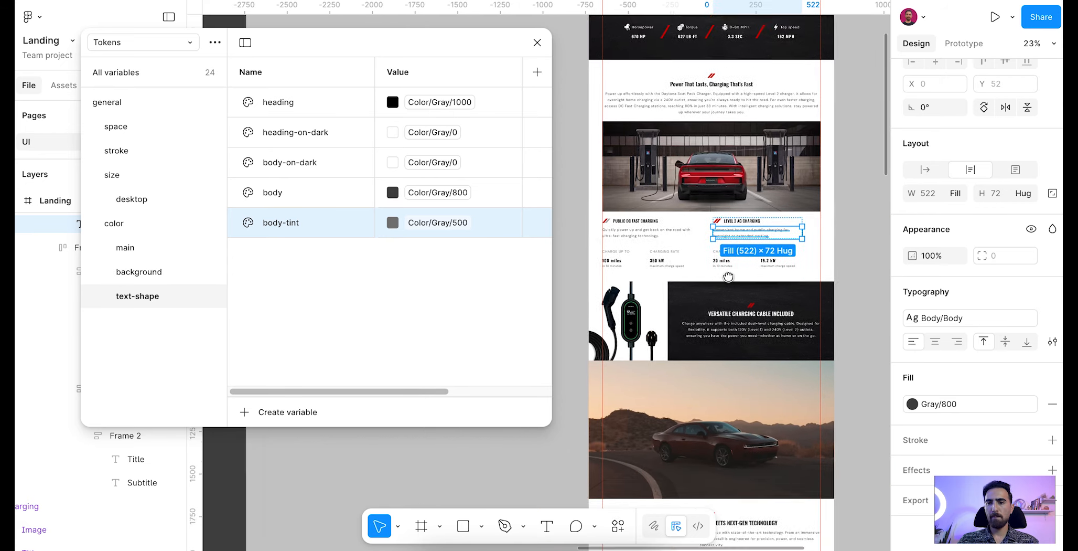
left_click(734, 150)
scroll(738, 173, "up", 2)
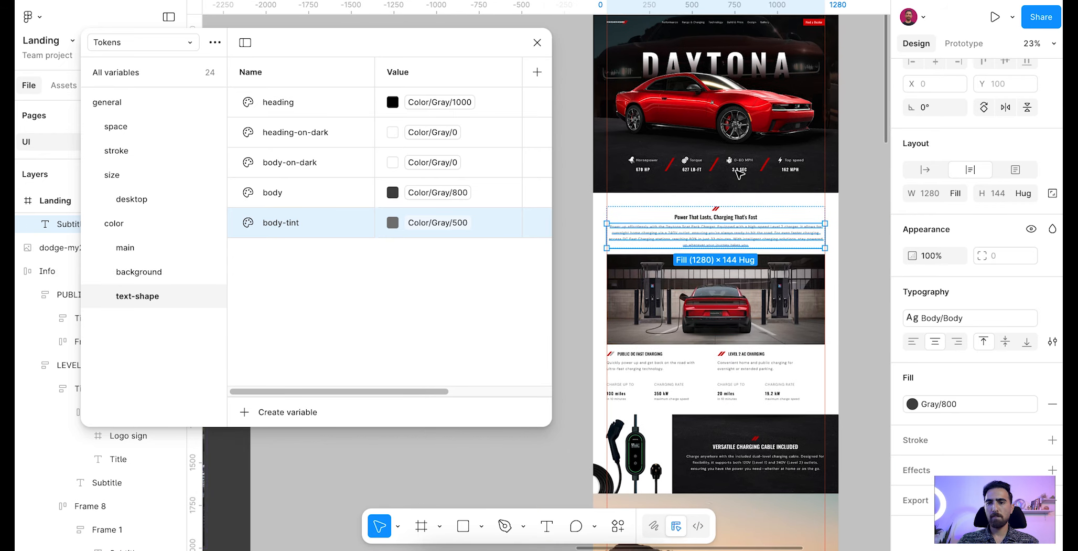
scroll(738, 173, "down", 3)
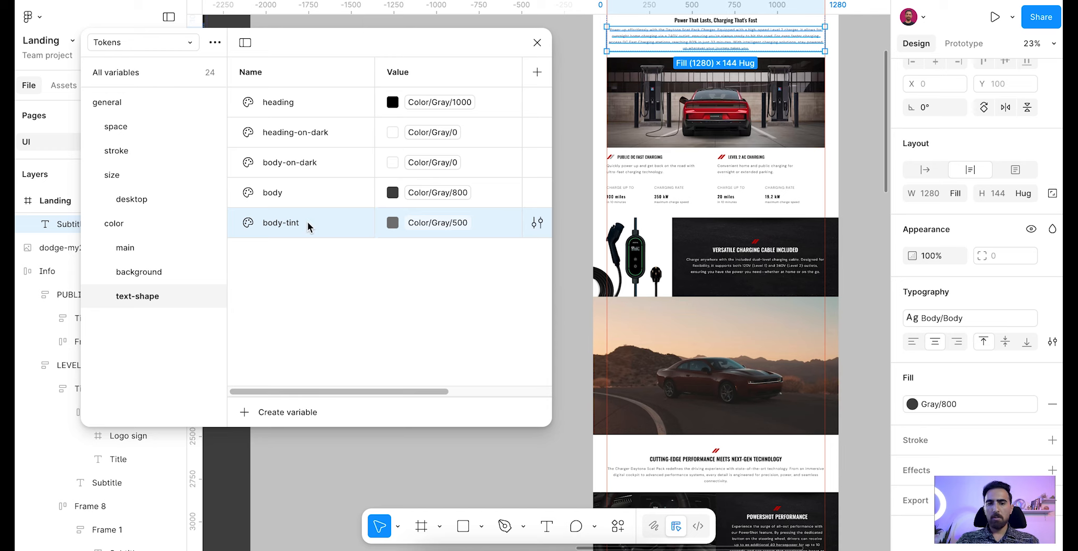
Step: Duplicate the body-tint variable and name the copy caption-hint
key("ctrl+d")
type("caption")
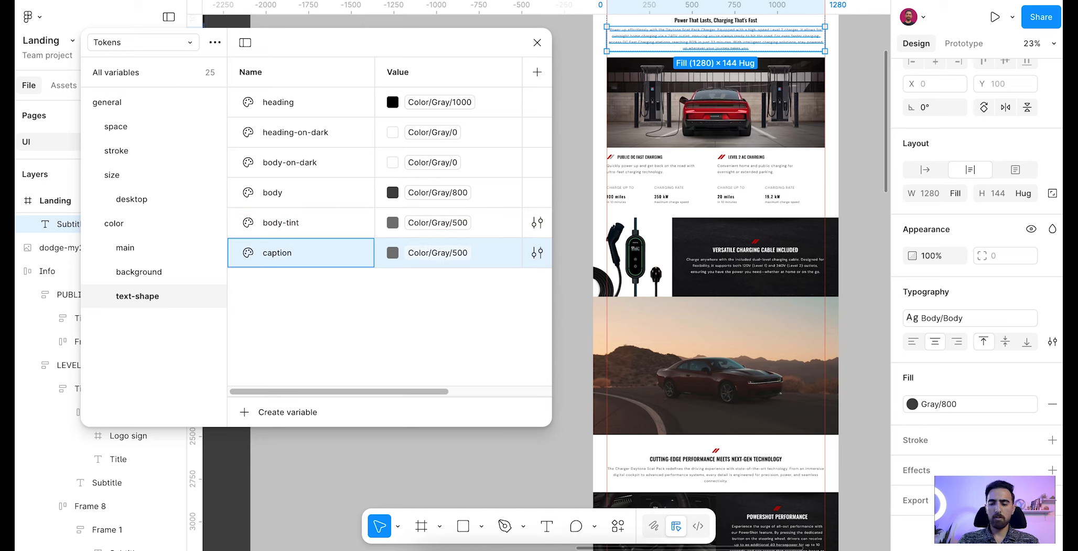
type("-hiny")
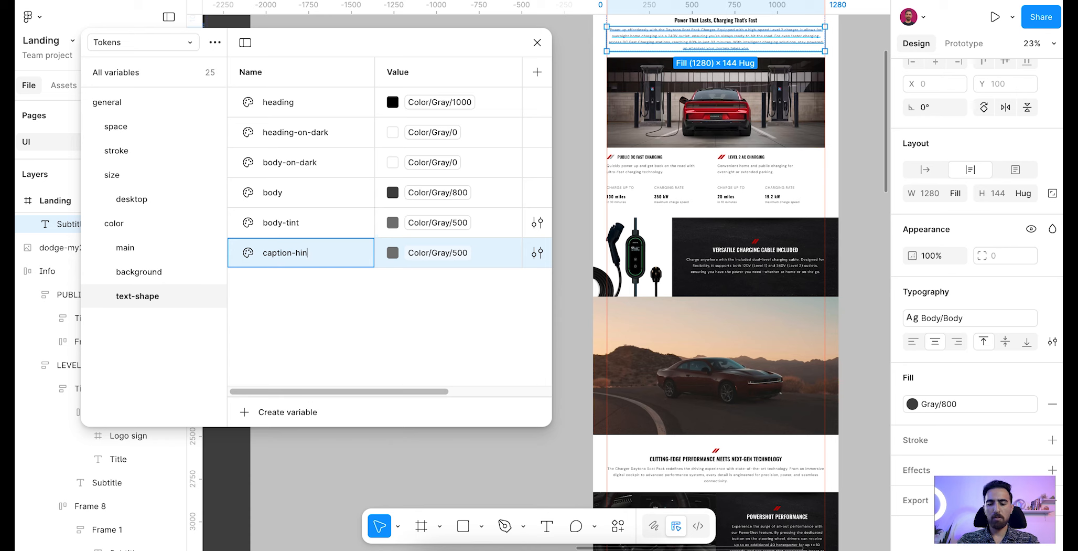
Step: Link the caption-hint variable to the primitive Color/Gray/800, using the "maximum charge speed" caption's fill as reference
left_click(782, 200)
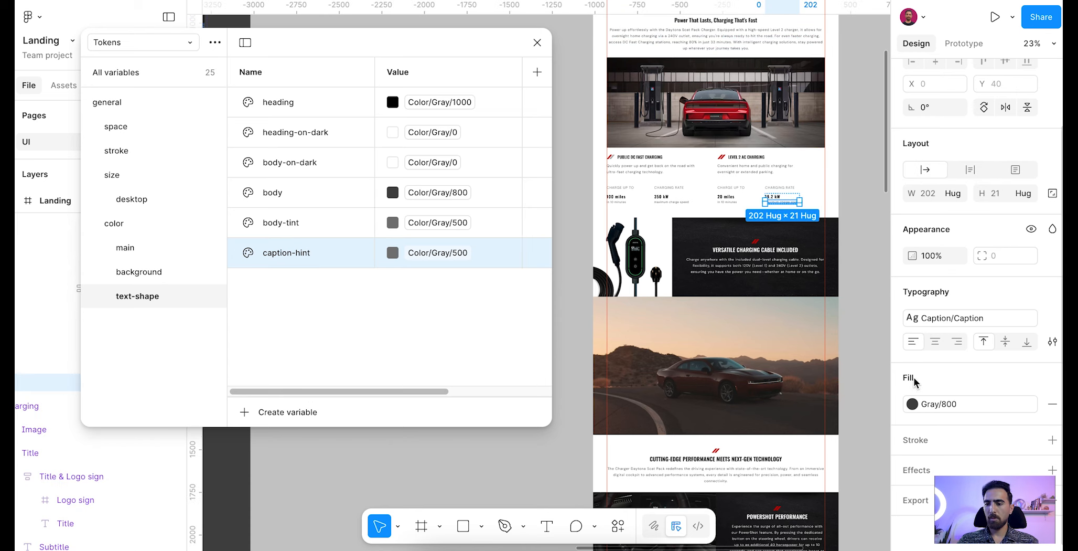
left_click(429, 252)
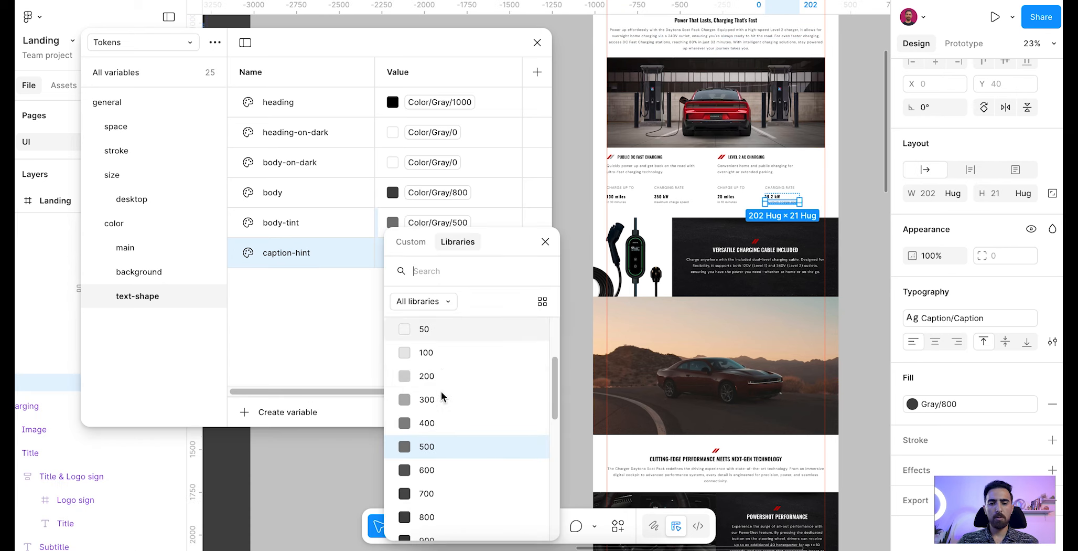
left_click(436, 513)
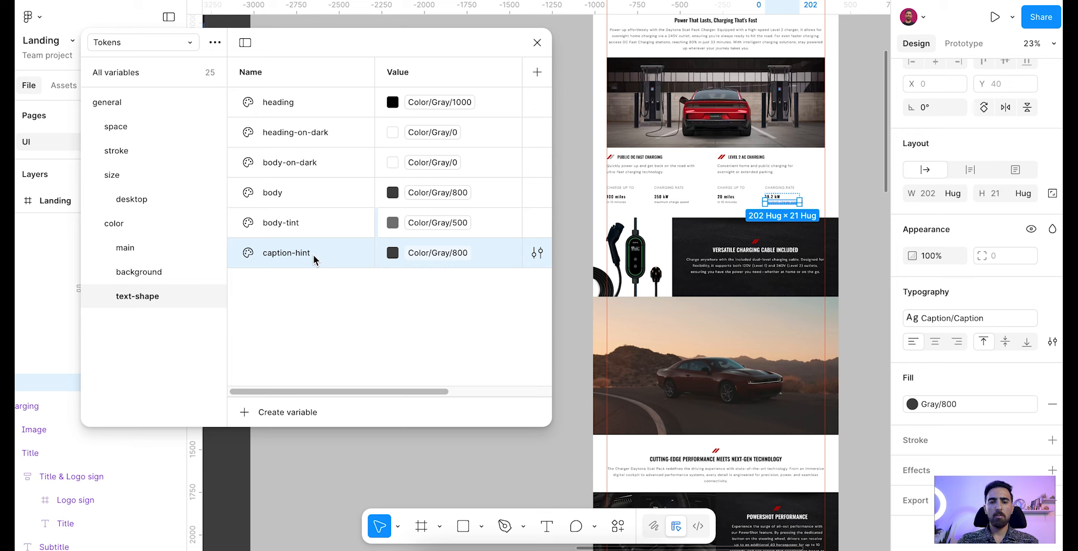
key("shift+Return")
key("Return")
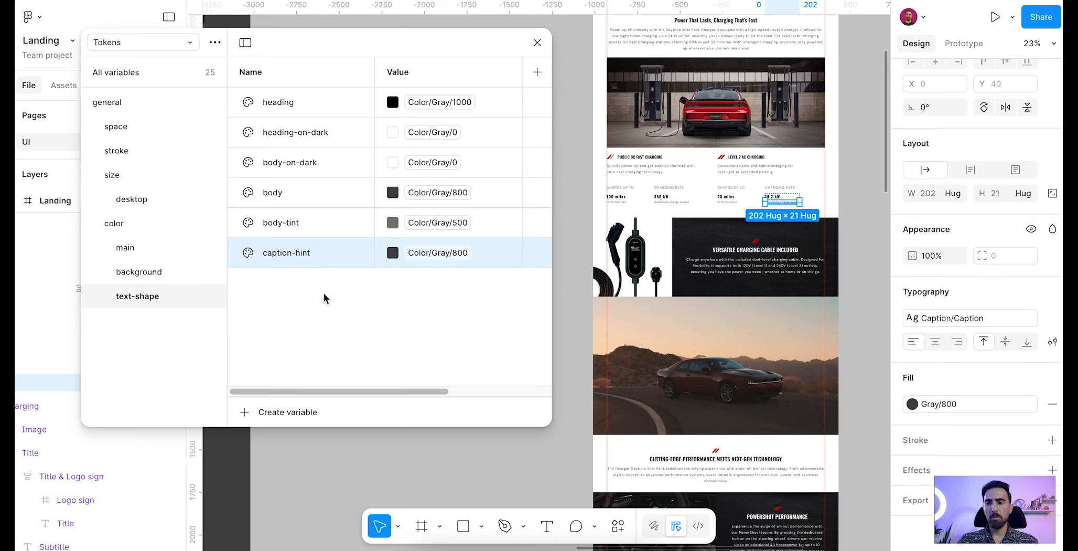
Step: Duplicate the caption-hint variable and name the copy icon-on-dark
key("ctrl+d")
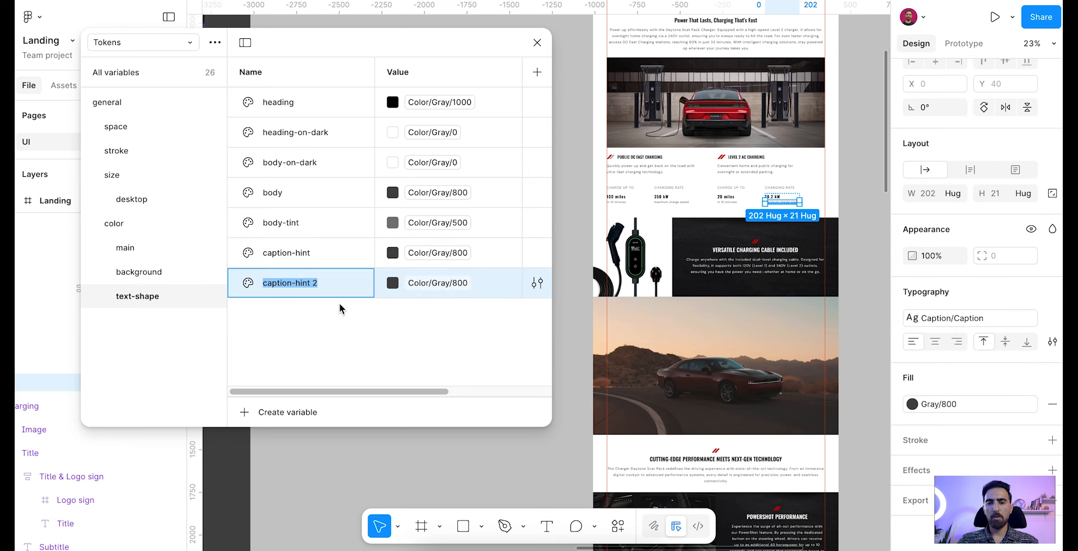
left_click(714, 411)
key("Escape")
scroll(668, 240, "up", 2)
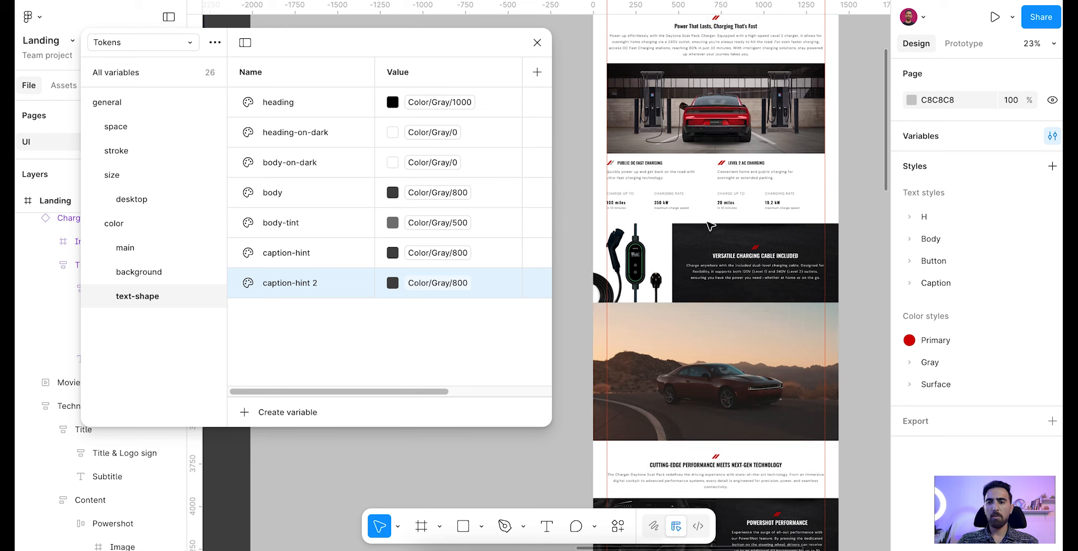
double_click(303, 283)
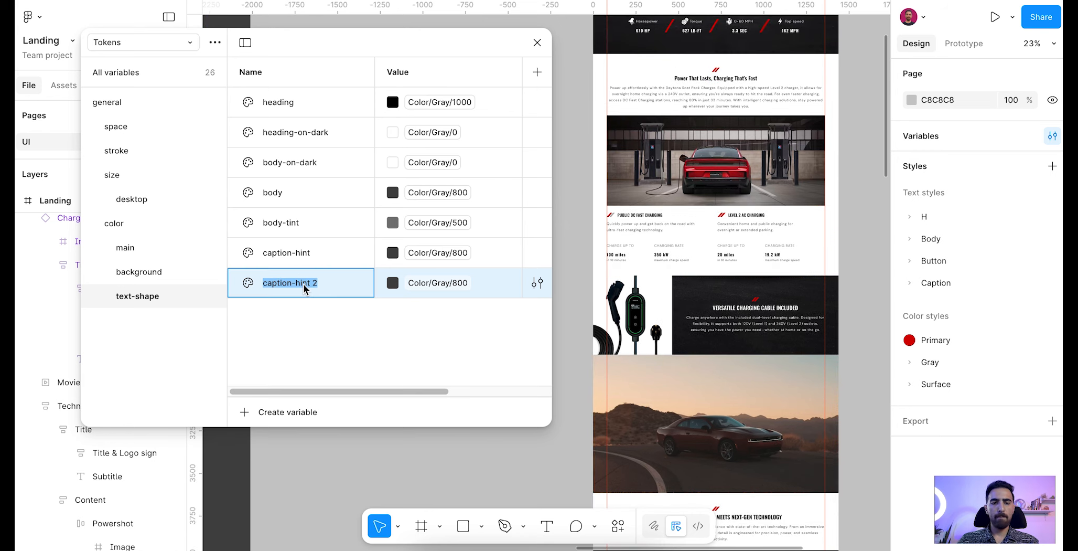
type("icon-on-dark")
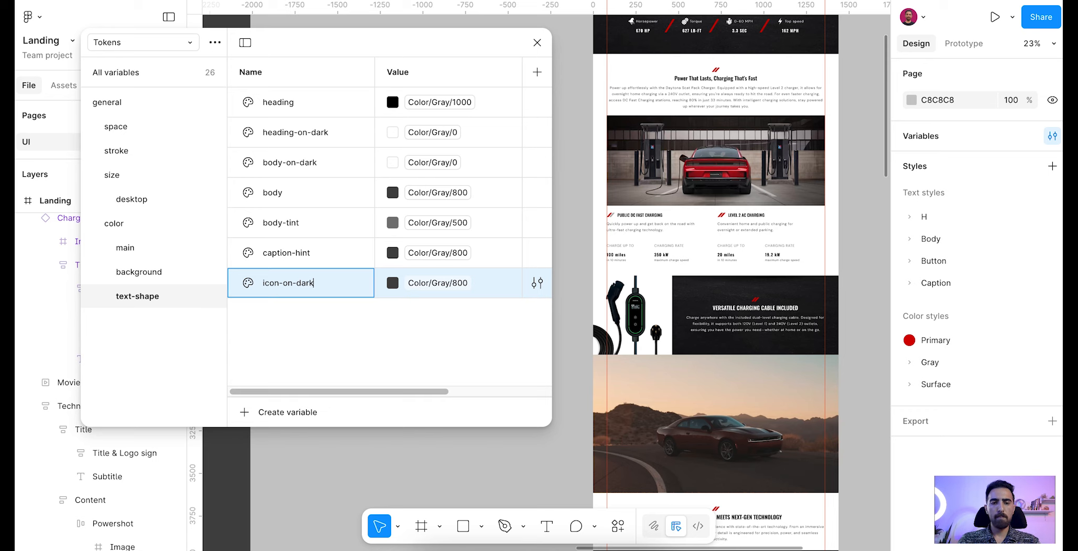
Step: Link the icon-on-dark variable to the primitive Color/Gray/0 and check it against the Horsepower icon's fill
left_click(438, 283)
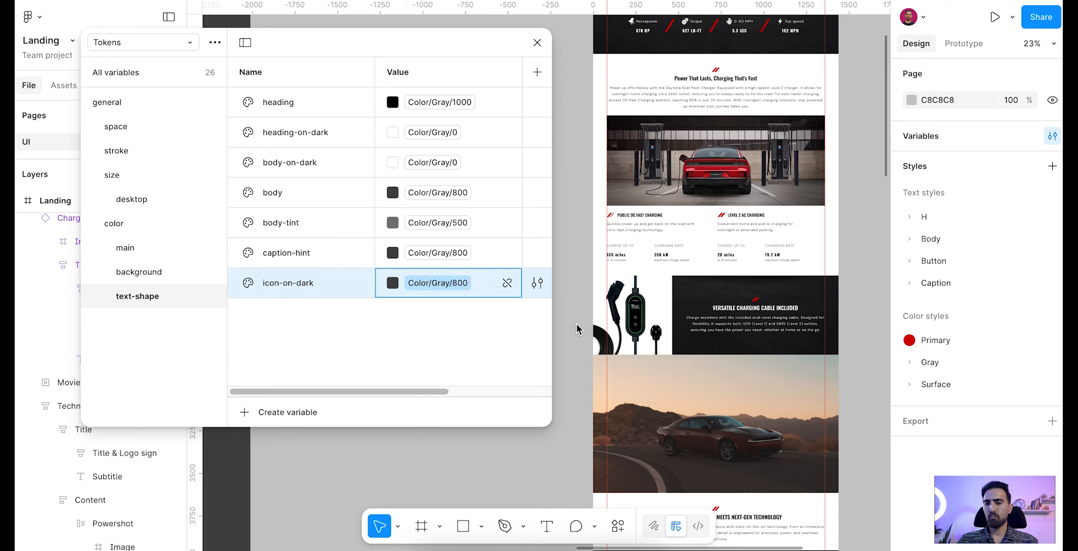
scroll(459, 381, "up", 5)
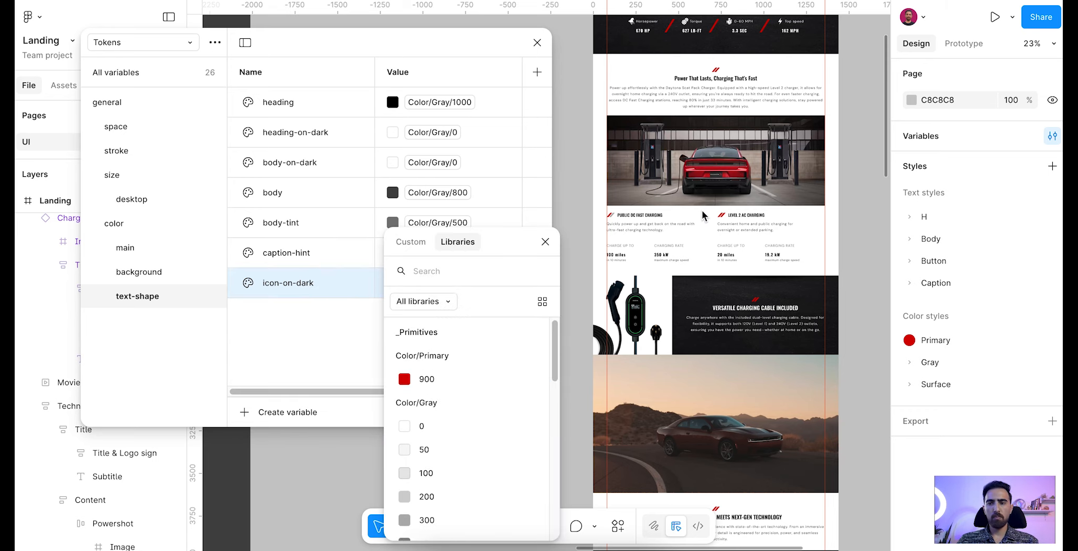
left_click(414, 426)
scroll(621, 226, "up", 3)
scroll(623, 223, "up", 5)
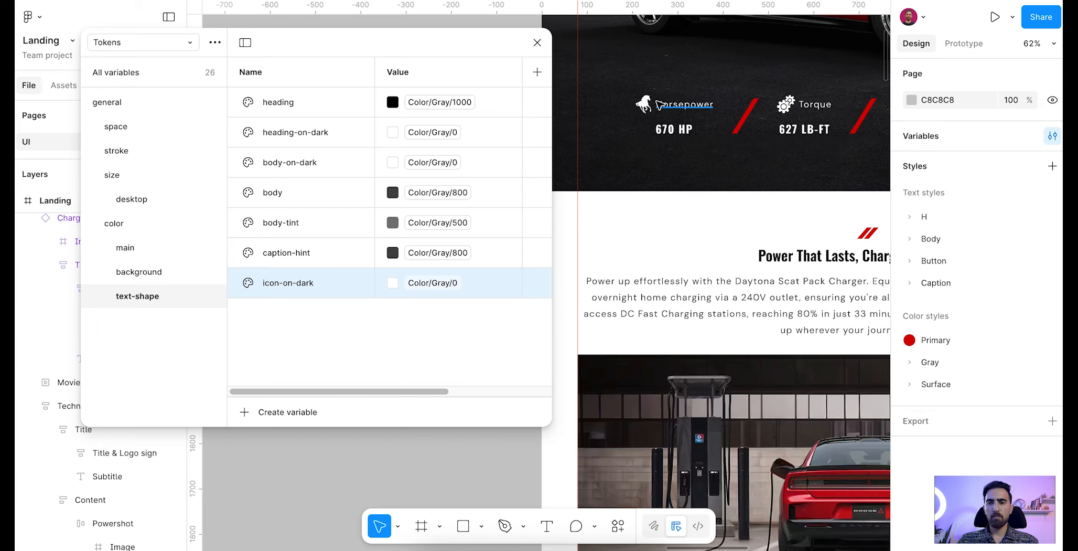
left_click(644, 105, "super")
scroll(946, 356, "down", 1)
scroll(592, 229, "down", 5)
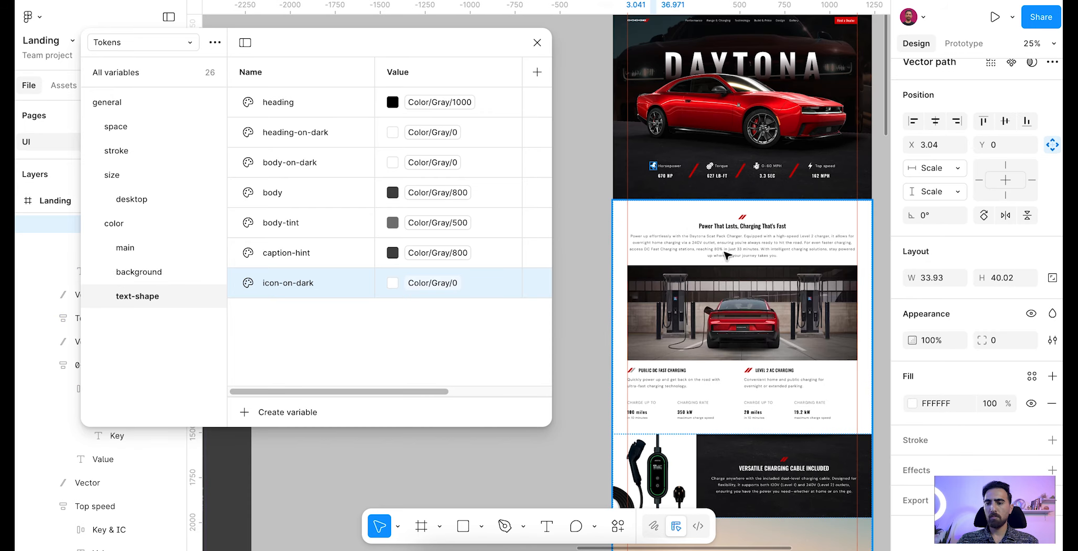
left_click(592, 229)
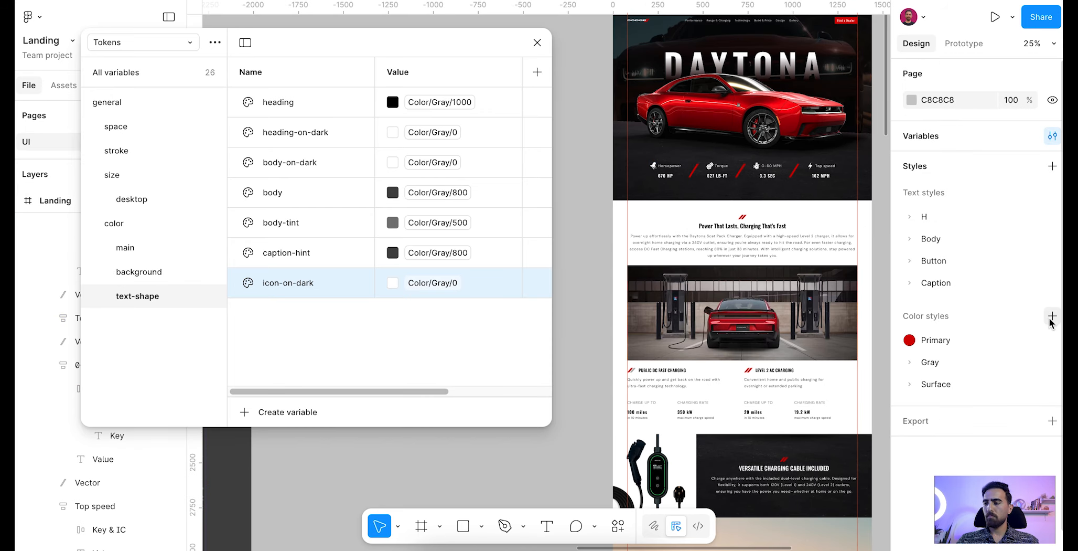
Step: Examine the remaining sections of the landing page down to the footer
left_click(406, 315)
left_click_drag(390, 51, 444, 32)
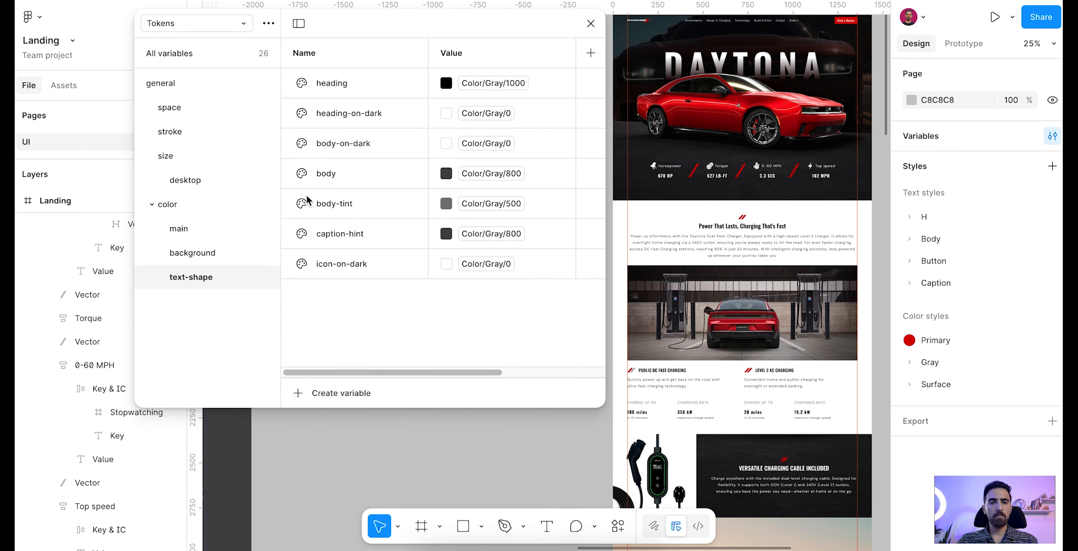
scroll(734, 271, "down", 10)
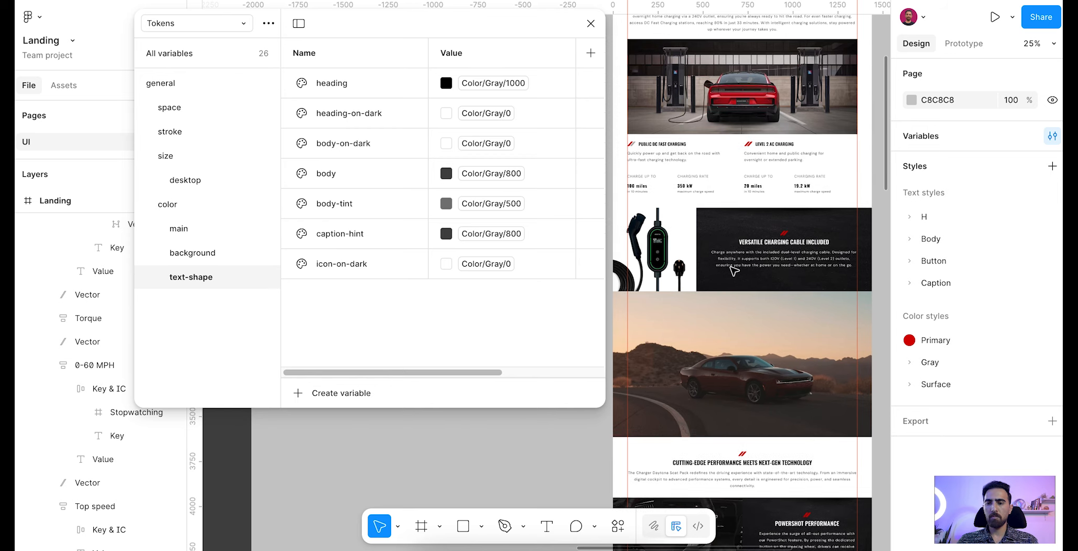
scroll(734, 270, "down", 12)
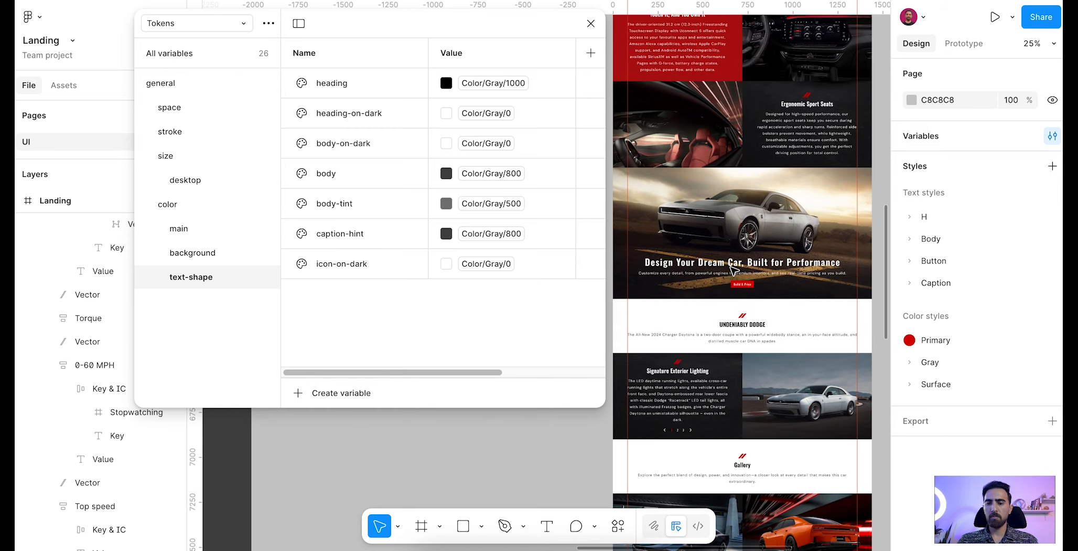
scroll(734, 270, "down", 2, "ctrl")
scroll(733, 271, "down", 3, "ctrl")
scroll(734, 270, "down", 5)
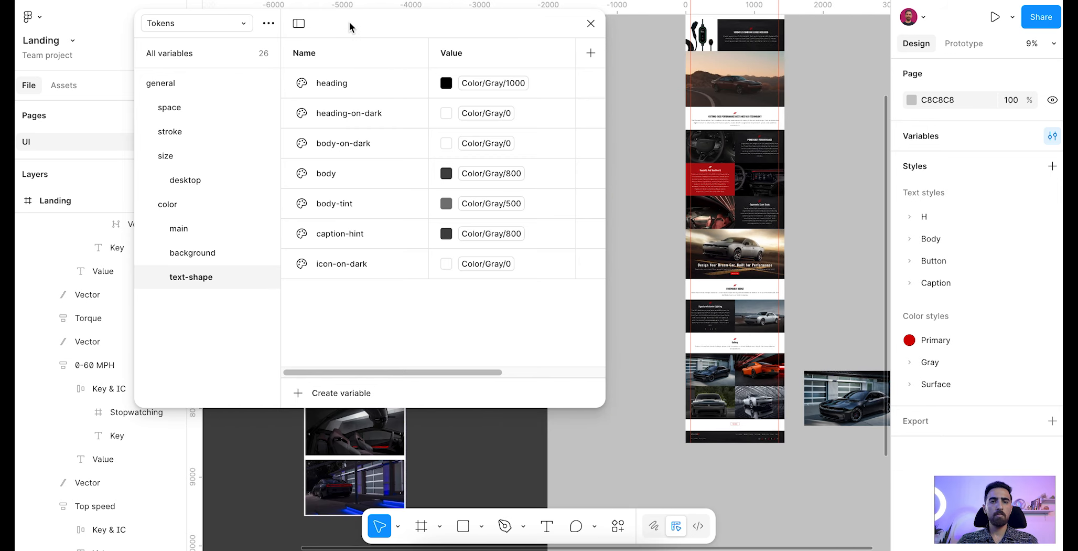
Step: Create a number variable named layar config/opacity-md in the general group
left_click_drag(379, 28, 465, 38)
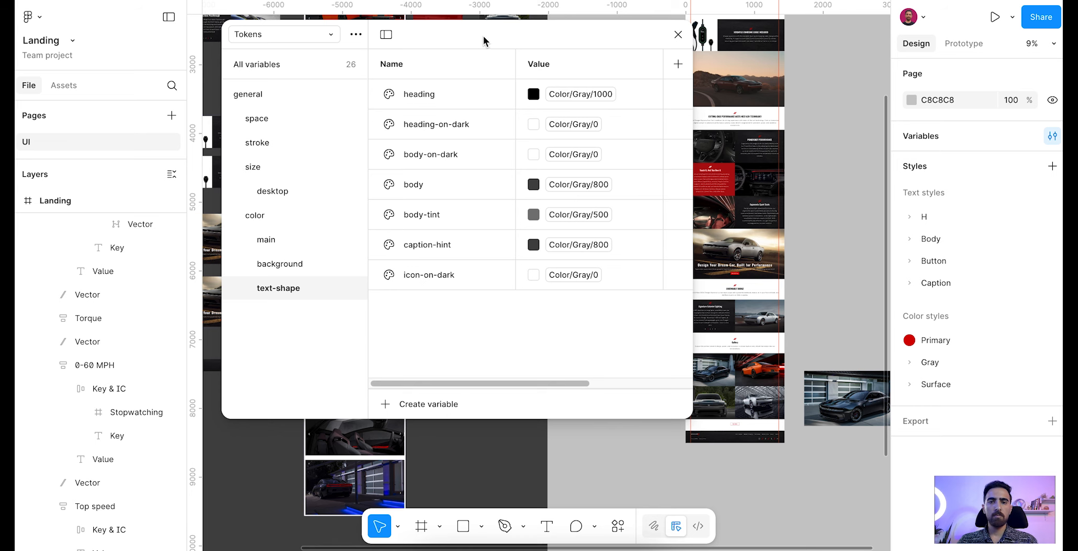
left_click_drag(486, 42, 696, 71)
left_click(469, 122)
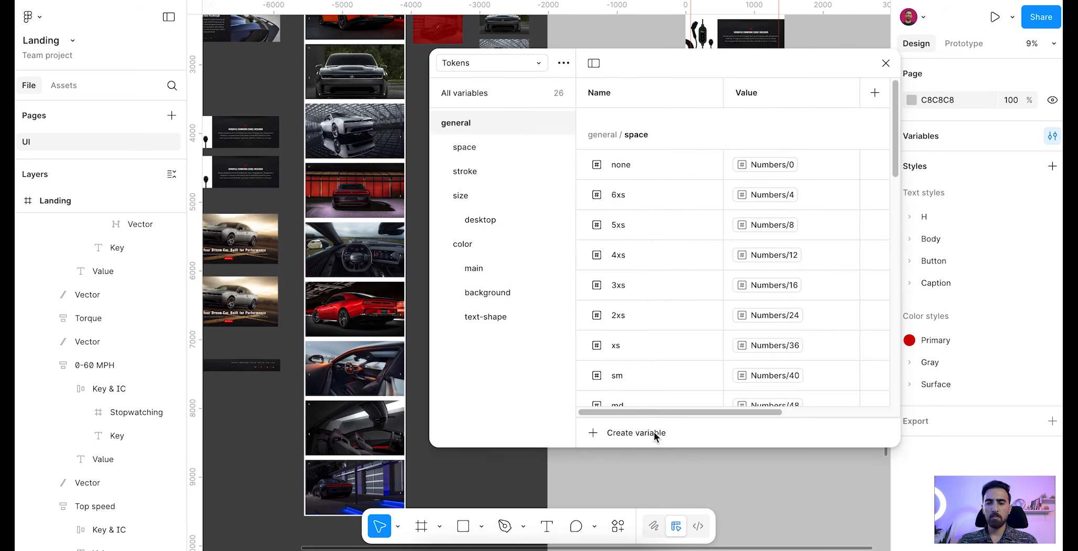
left_click(652, 438)
left_click(628, 477)
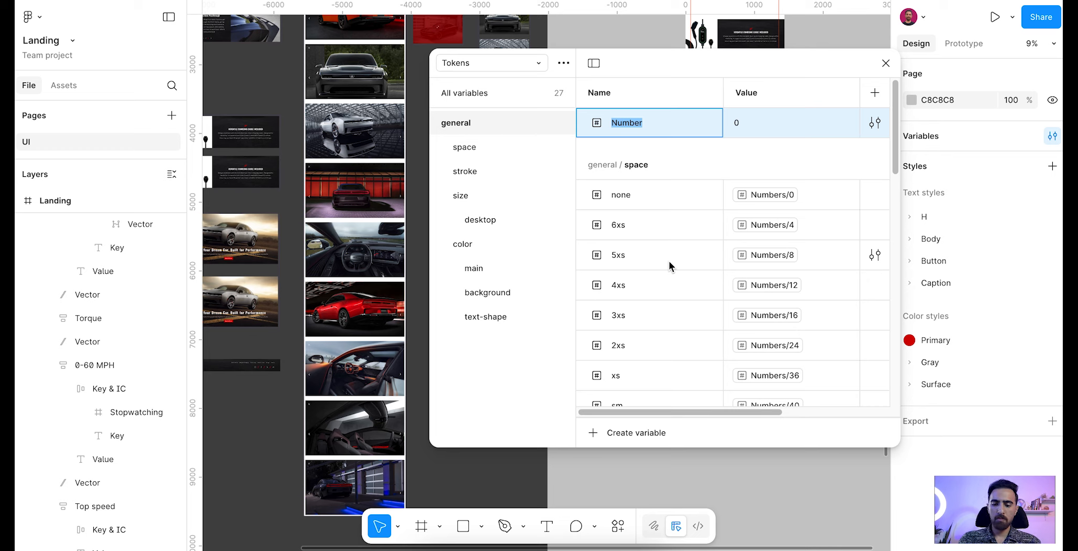
type("layar config/opacity-md")
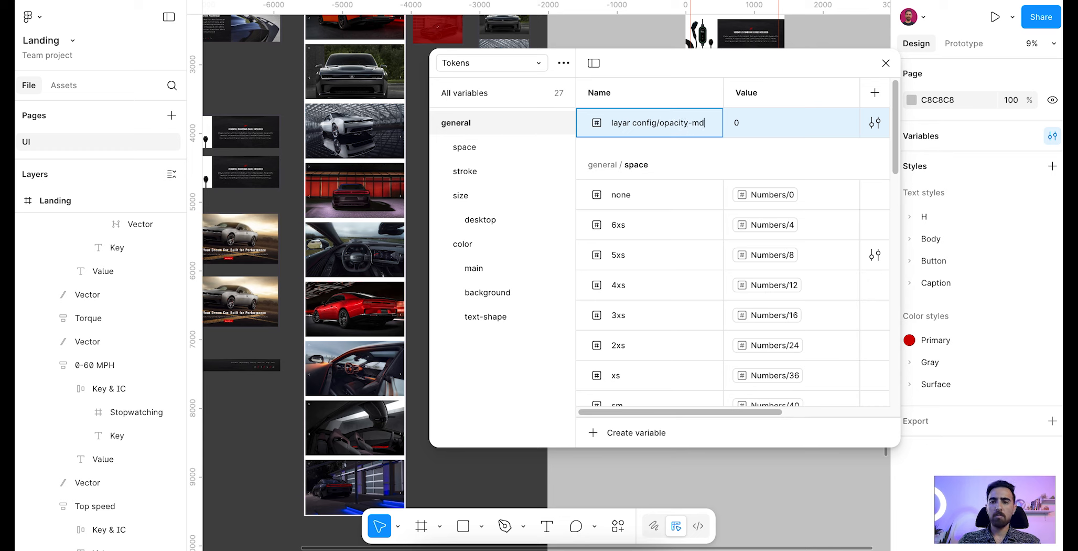
Step: Link the opacity-md variable to the primitive Numbers/60, using the Dark shadow and Red shadow layers' opacity as reference
scroll(311, 95, "up", 5)
scroll(311, 95, "right", 5)
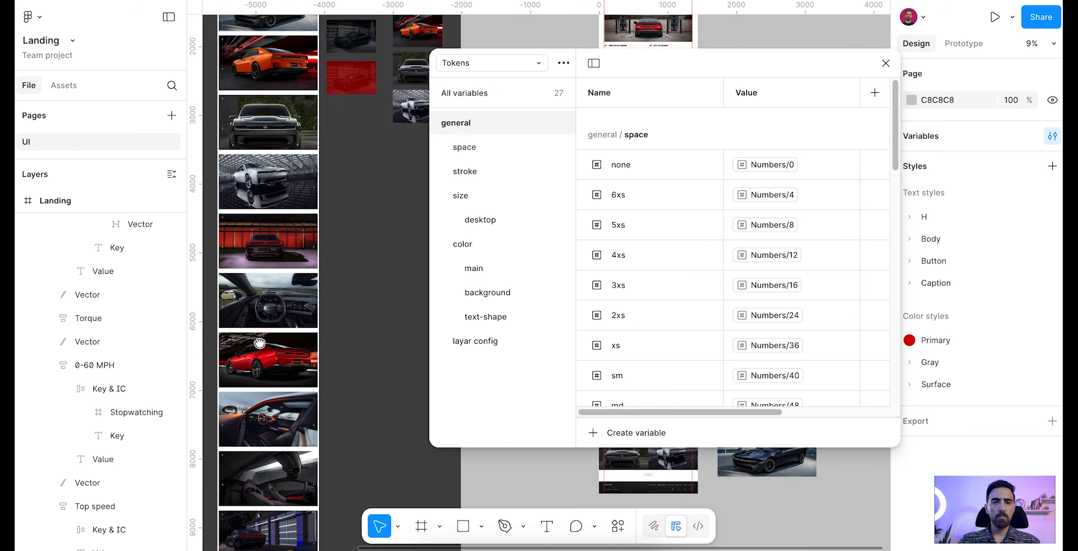
left_click(311, 95)
left_click_drag(674, 60, 643, 59)
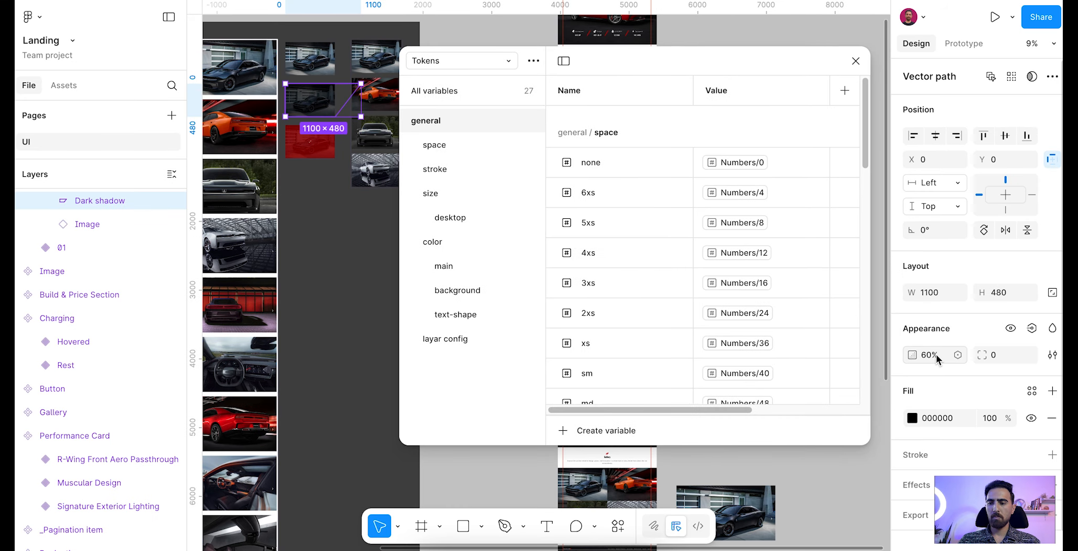
left_click(311, 143)
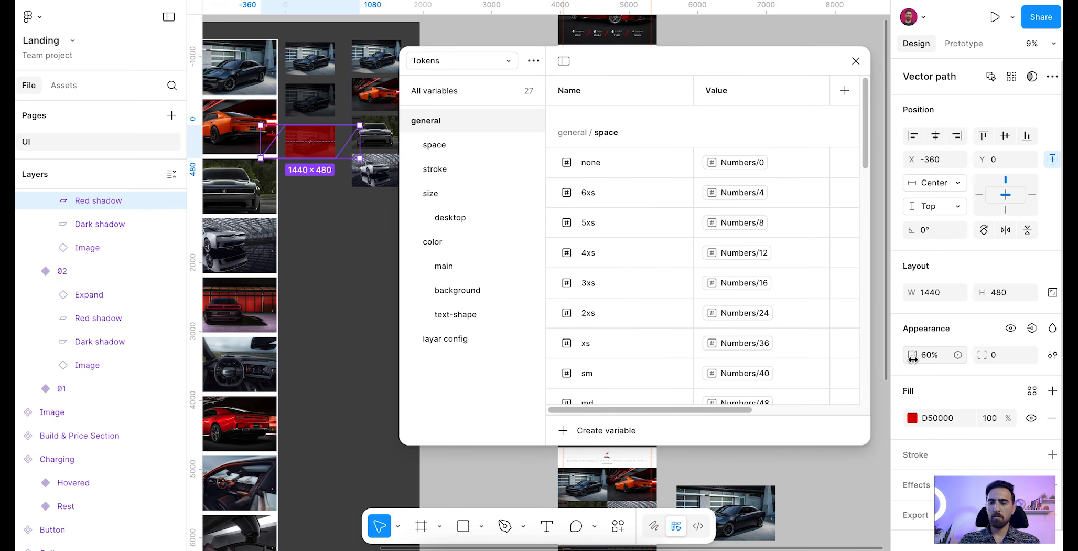
left_click(483, 339)
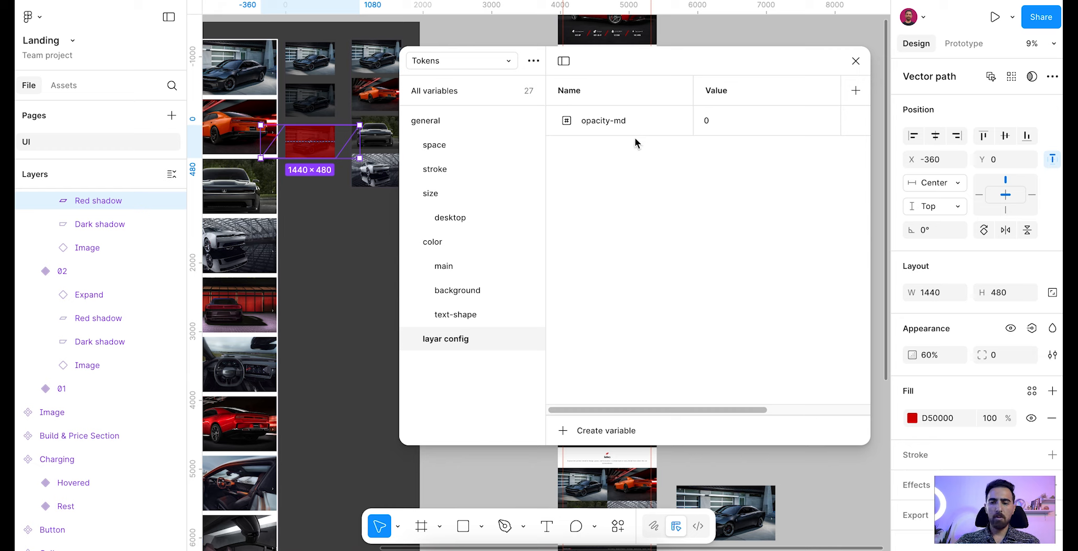
left_click(823, 120)
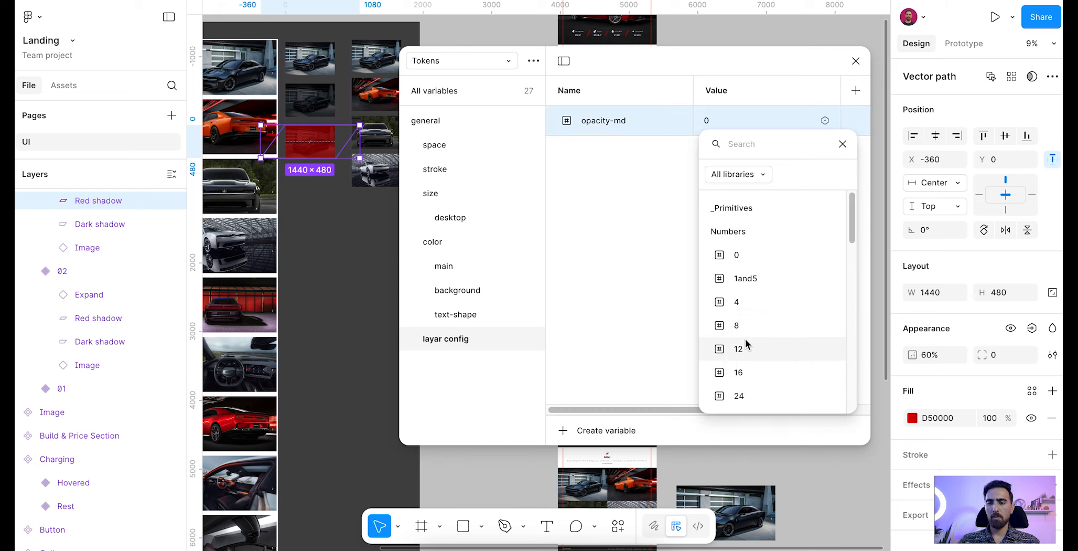
scroll(747, 341, "down", 6)
scroll(757, 311, "up", 3)
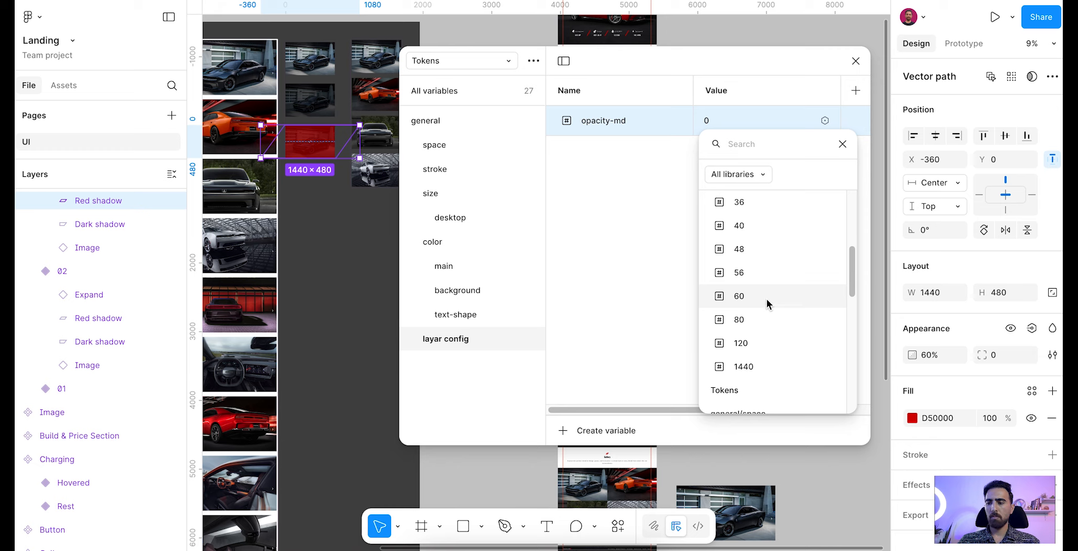
left_click(767, 297)
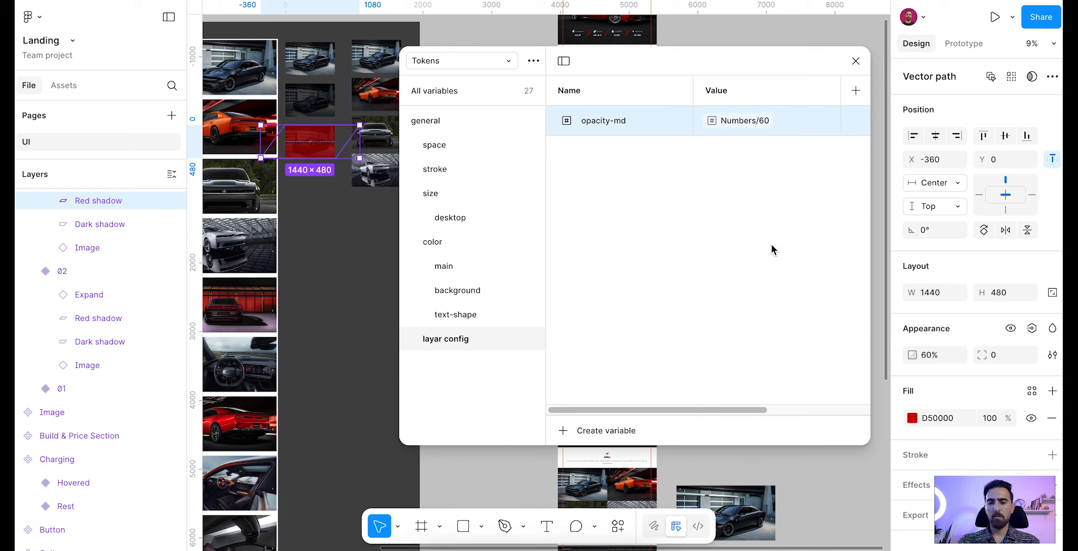
Step: Correct the spelling of the new variable group's name to layer config
double_click(446, 338)
left_click(466, 339)
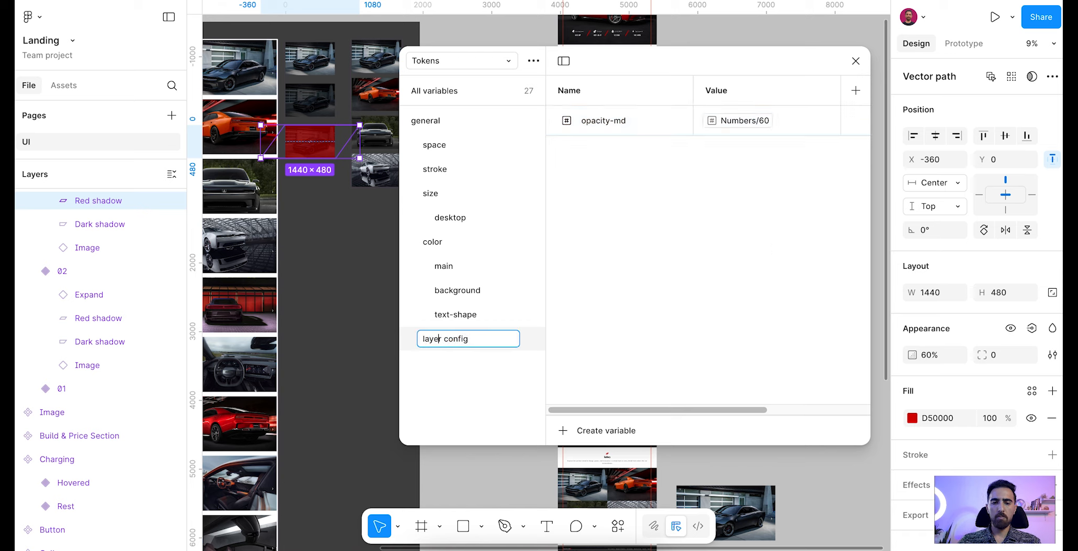
key("Return")
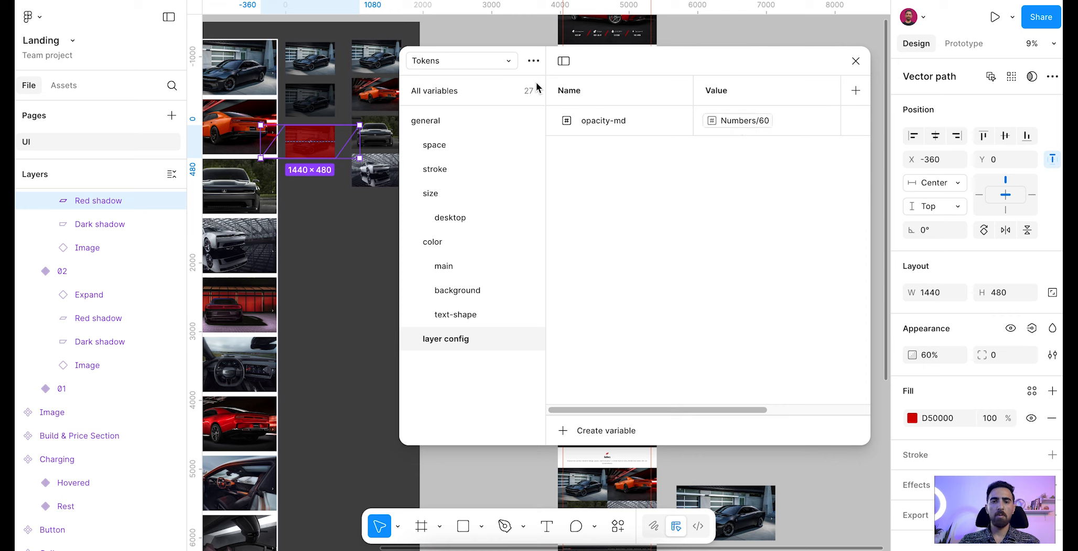
Step: Switch to the _Primitives collection and list all of its color and number variables
left_click(508, 63)
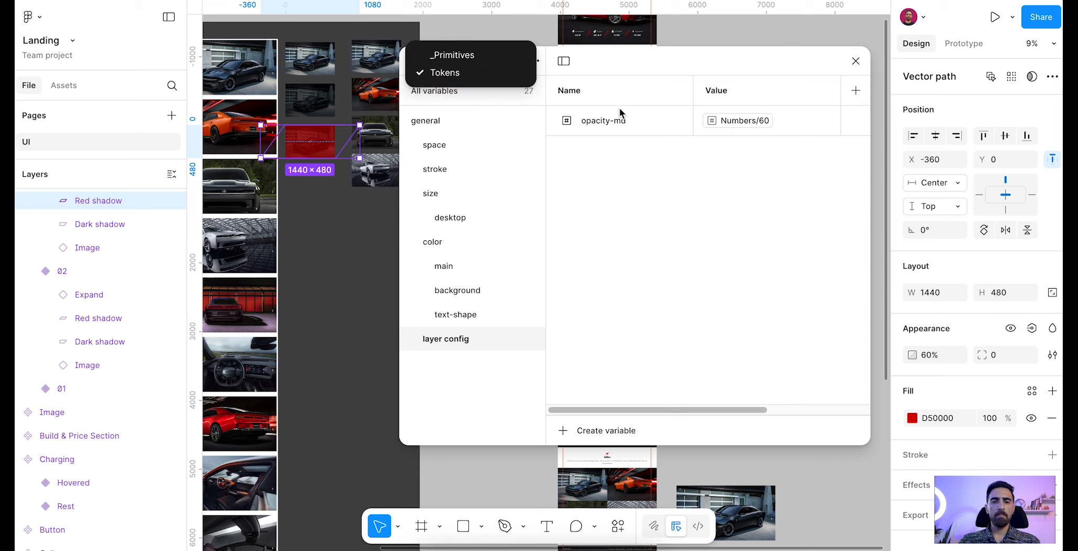
left_click(483, 55)
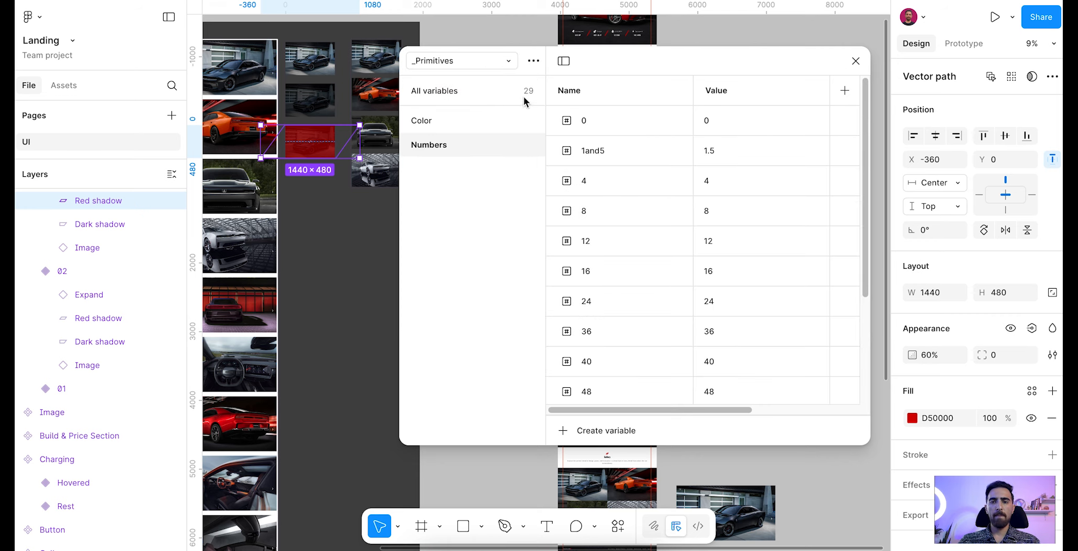
left_click(472, 121)
left_click(466, 144, "shift")
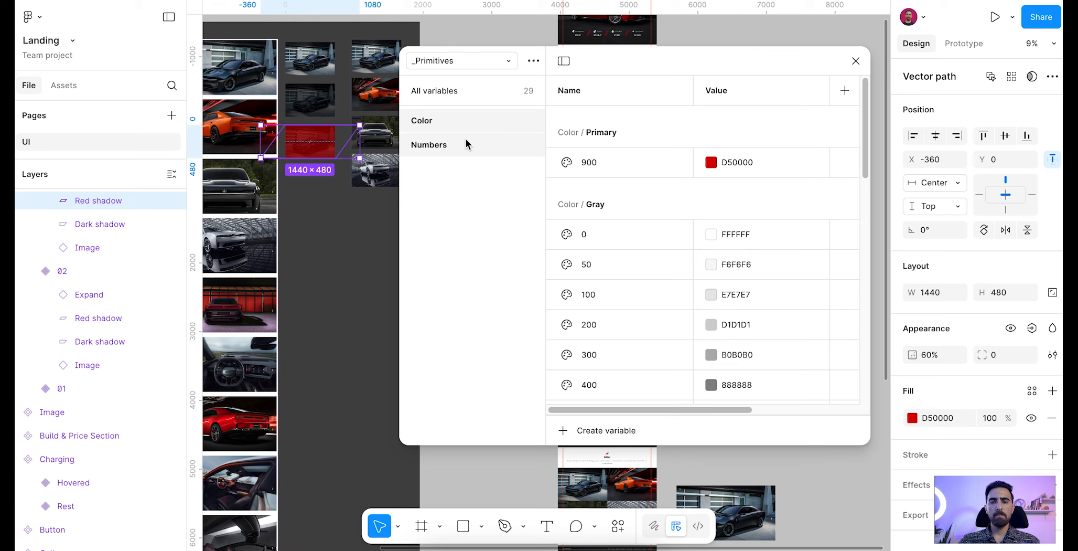
left_click_drag(801, 72, 772, 73)
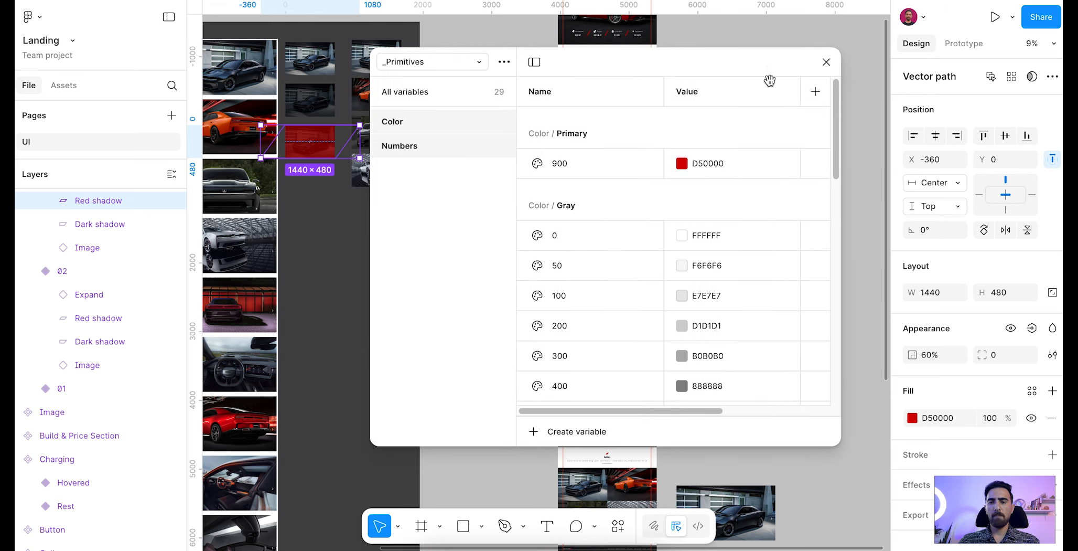
left_click(453, 95)
scroll(589, 168, "down", 10)
scroll(592, 221, "down", 3)
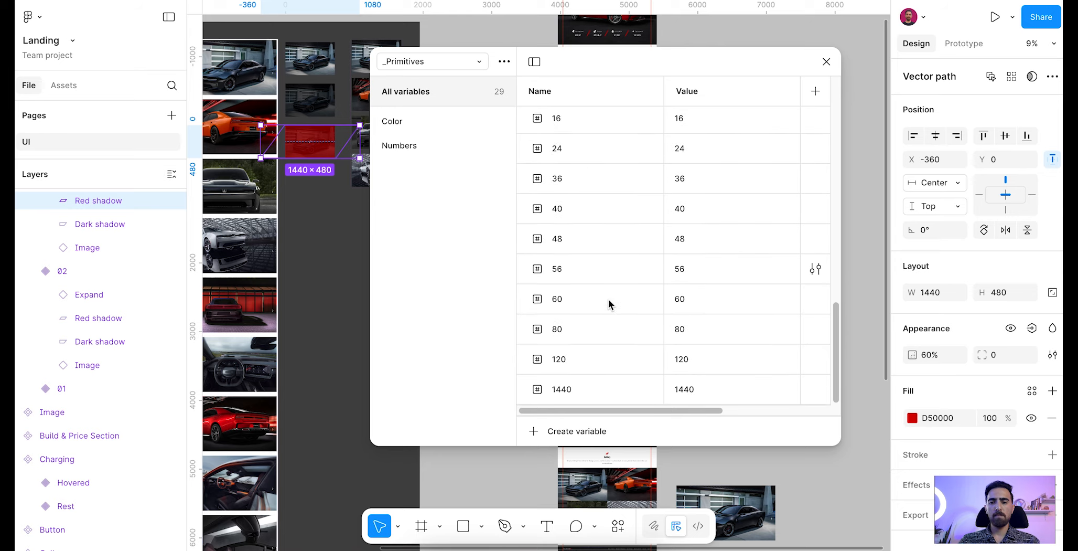
Step: Select all variables in the _Primitives collection and turn off Show in all supported properties in their number scope
key("ctrl+a")
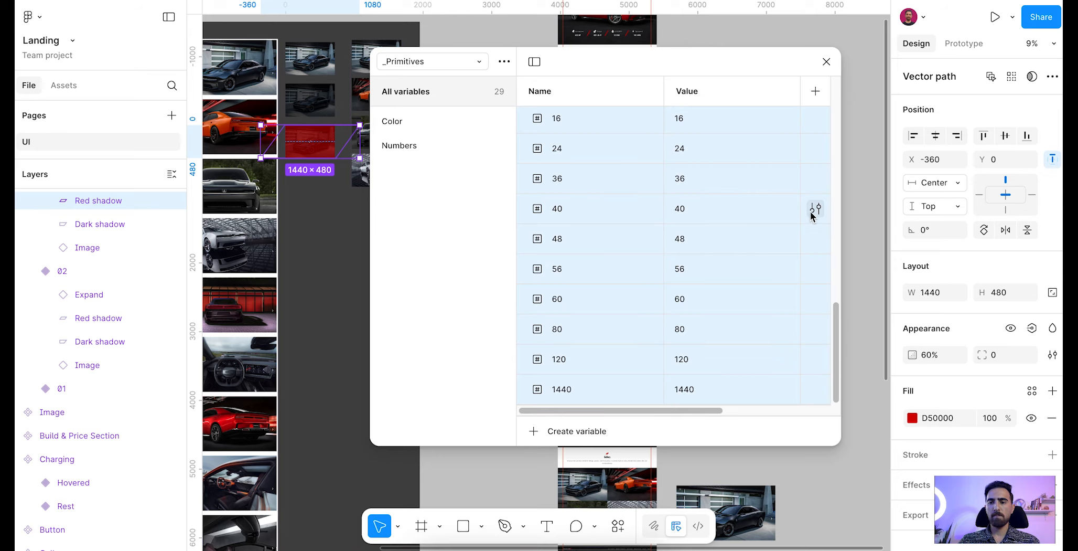
right_click(700, 208)
left_click(737, 272)
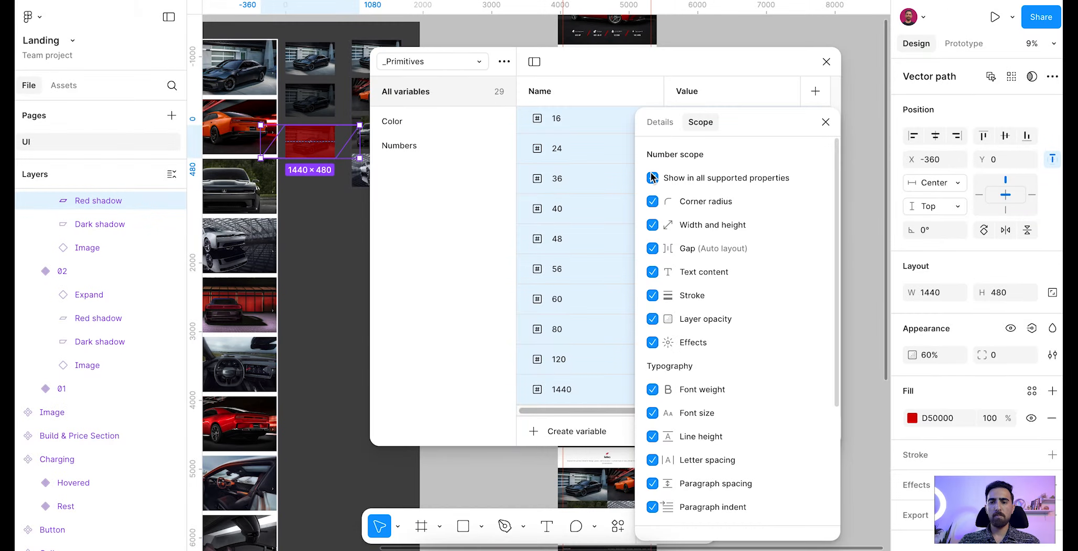
left_click(652, 177)
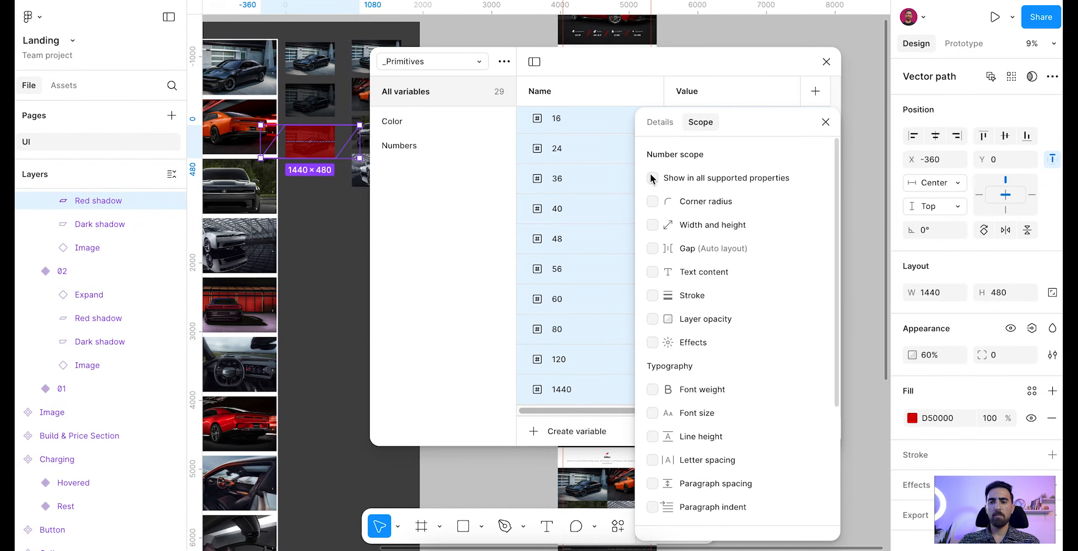
left_click(666, 126)
left_click(827, 122)
Step: In the Tokens collection, limit the number scope of all general/space variables to Gap (Auto layout)
left_click(446, 62)
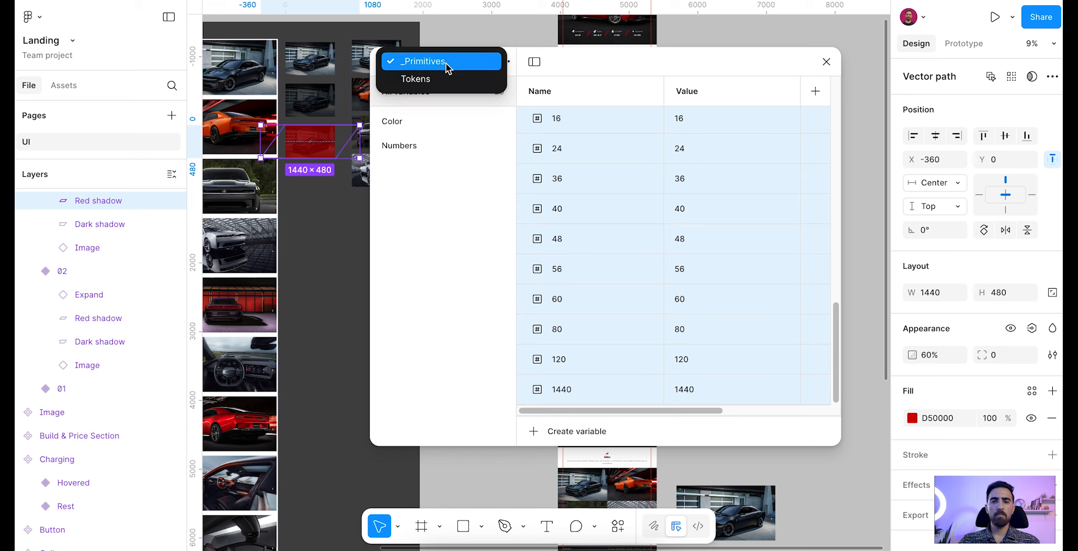
left_click(446, 74)
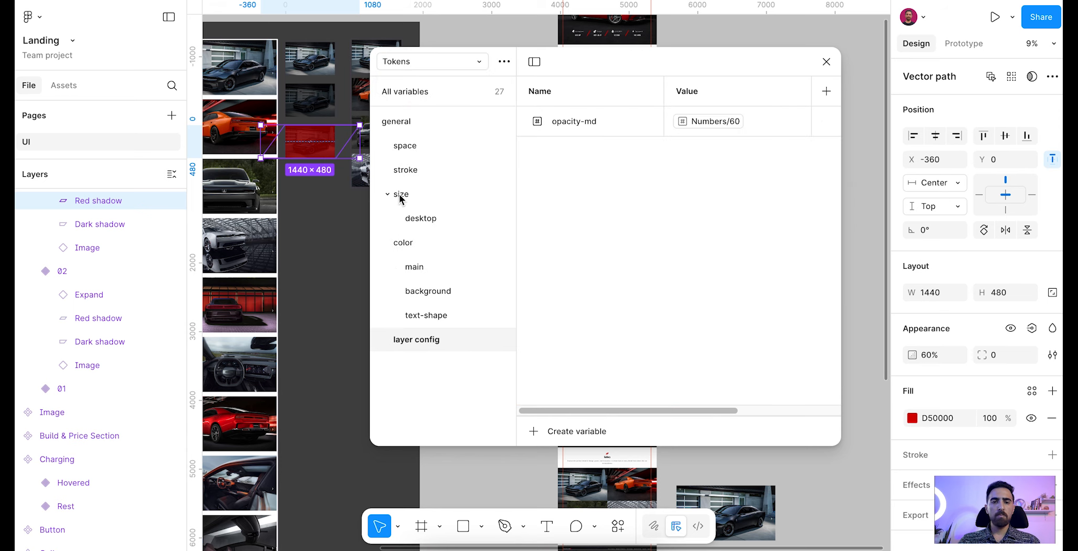
left_click(420, 151)
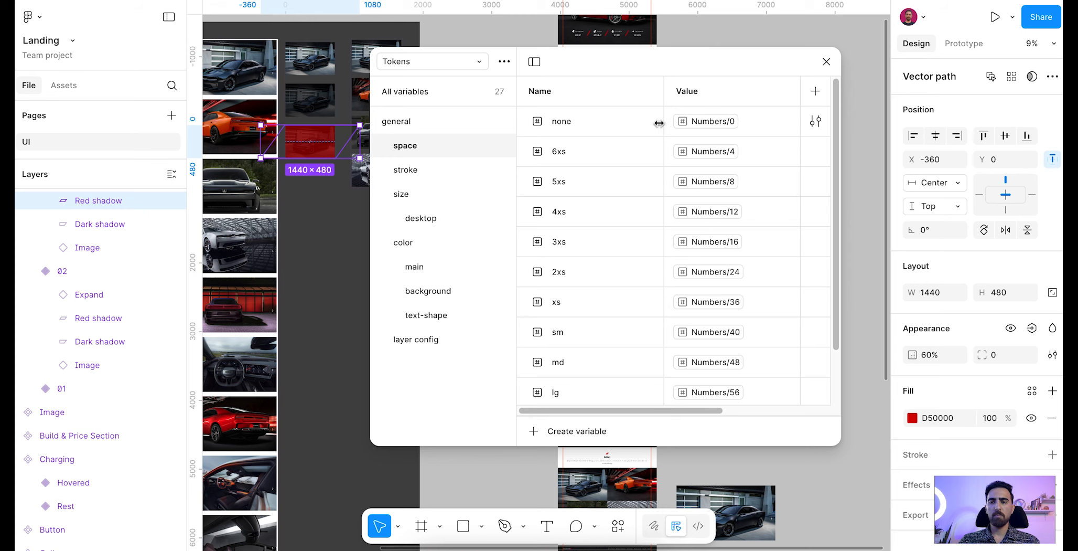
left_click(572, 125)
scroll(606, 343, "down", 2)
left_click(600, 388, "shift")
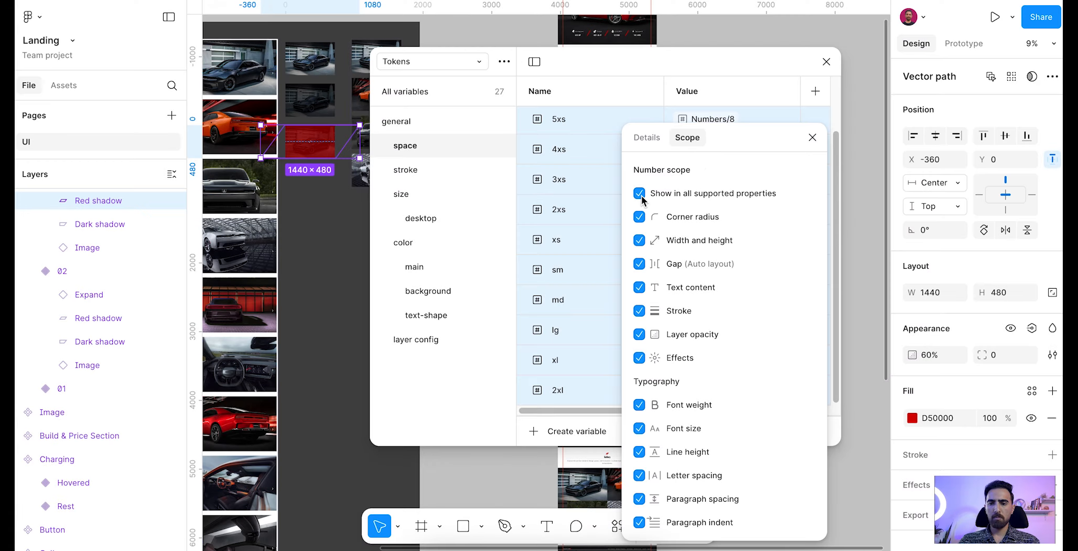
left_click(640, 194)
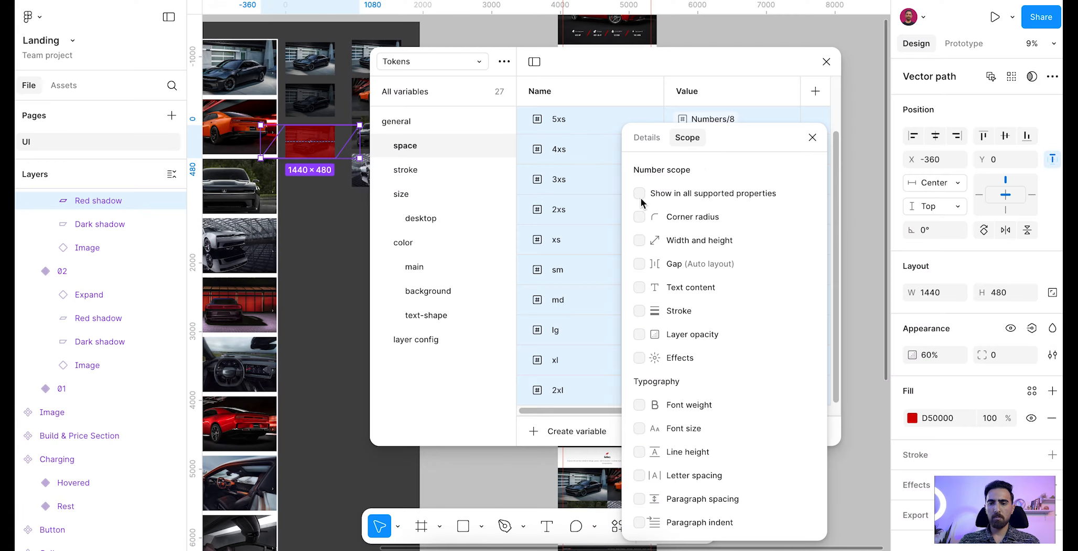
left_click(640, 263)
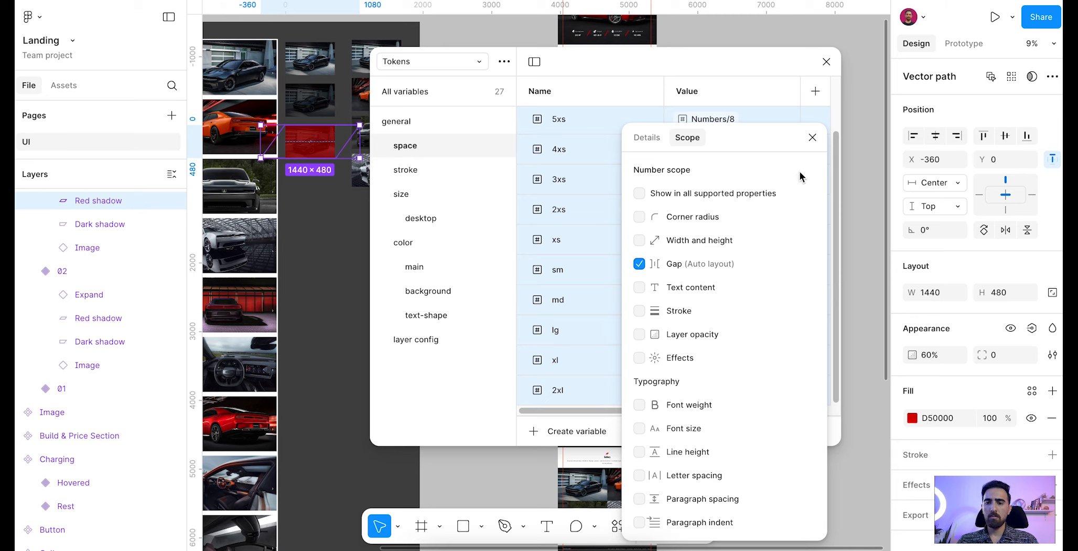
left_click(812, 137)
Step: Limit the number scope of the md variable in the general/stroke group to Stroke
left_click(469, 167)
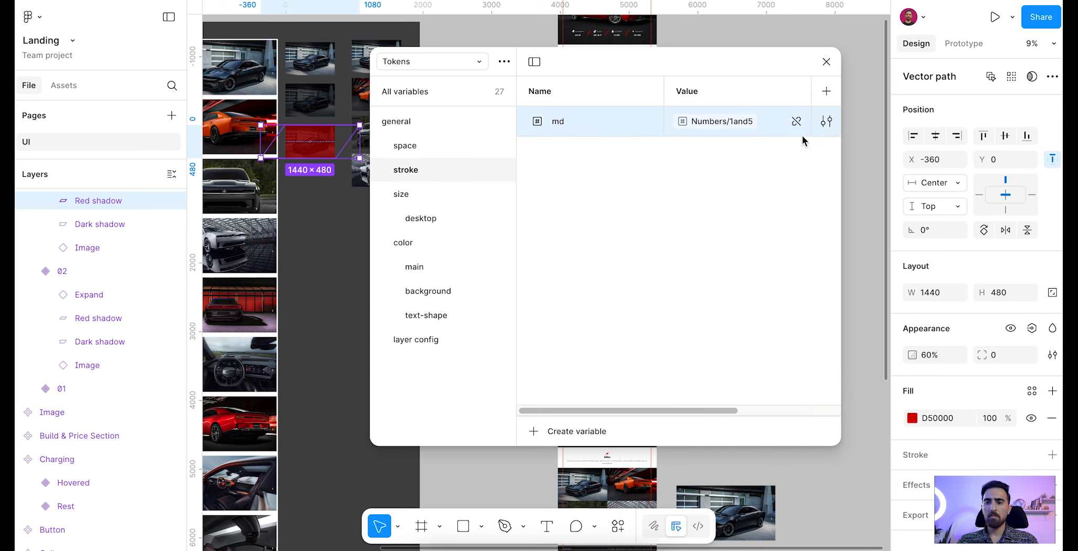
left_click(826, 121)
left_click(699, 144)
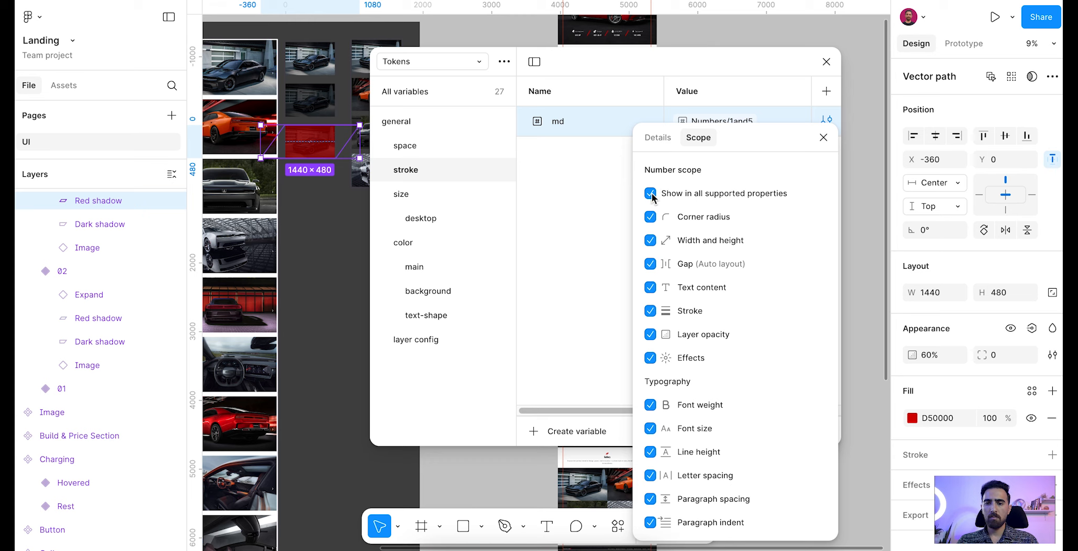
left_click(651, 193)
left_click(652, 311)
Step: Limit the number scope of the width and body-padding variables in the size group to Width and height
left_click(413, 196)
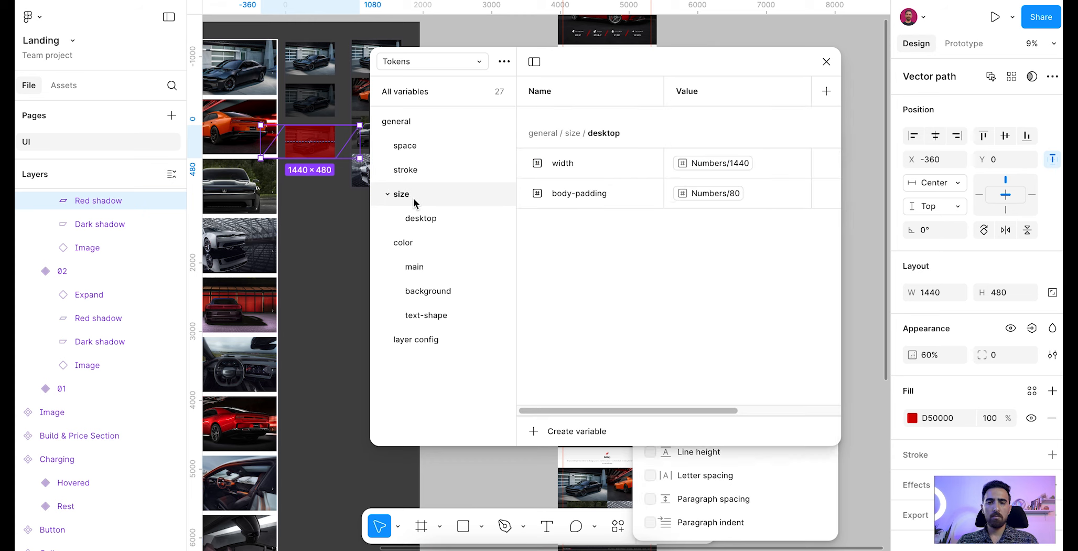
key("ctrl+a")
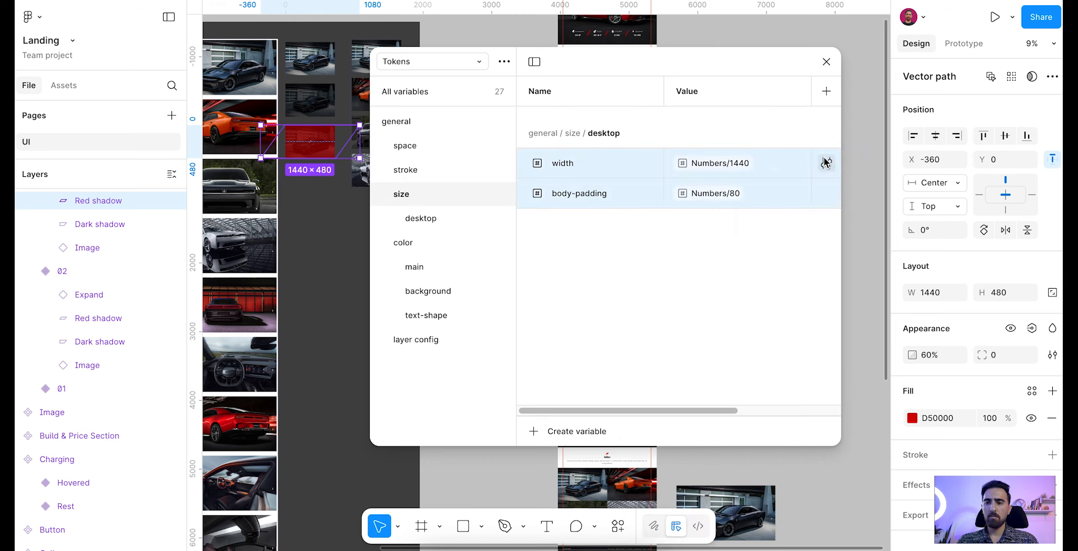
left_click(827, 163)
left_click(651, 196)
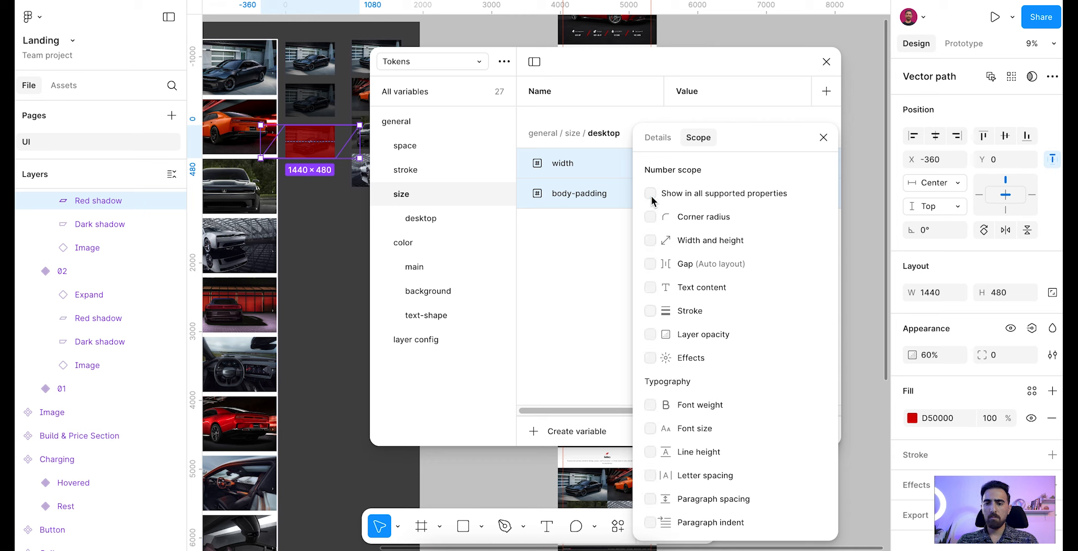
left_click(651, 240)
Step: Check the color scope of the brand and brand-in-contrast variables in the color/main group
left_click(428, 245)
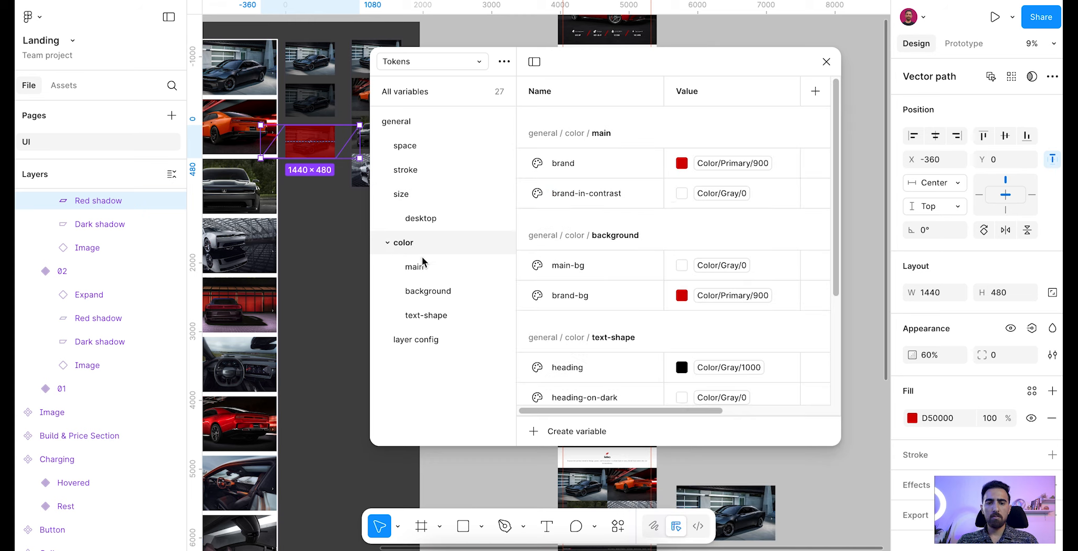
left_click(414, 266)
left_click(827, 121)
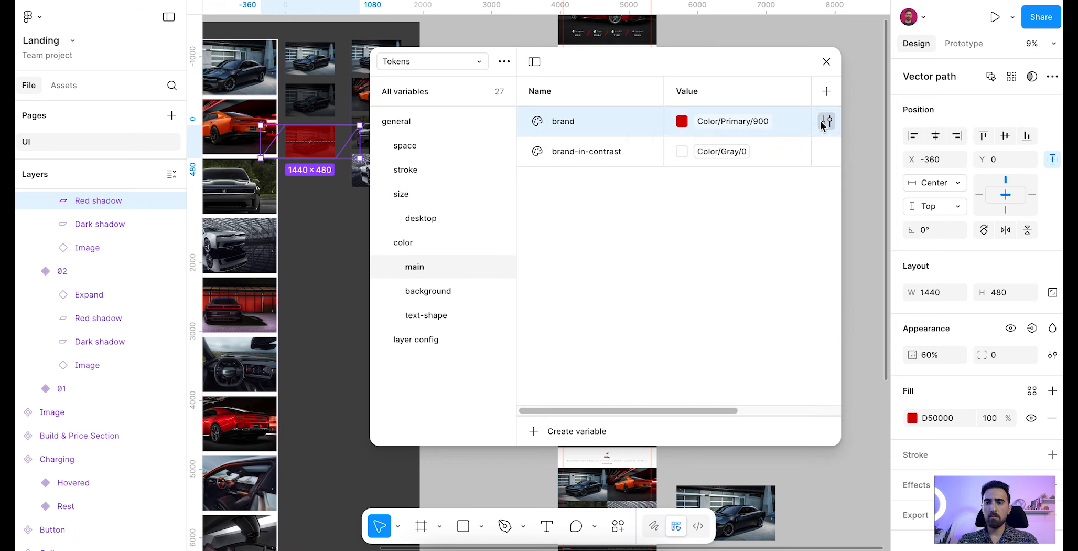
key("ctrl+a")
left_click(827, 121)
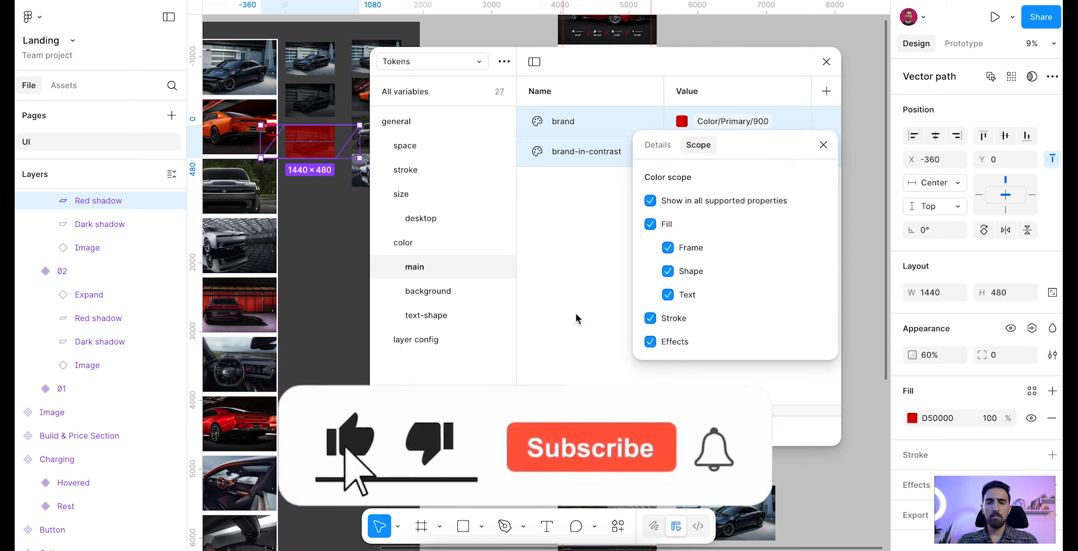
Step: Limit the color scope of the main-bg and brand-bg variables in the background group to Frame and Shape fills
left_click(450, 289)
left_click(787, 149, "shift")
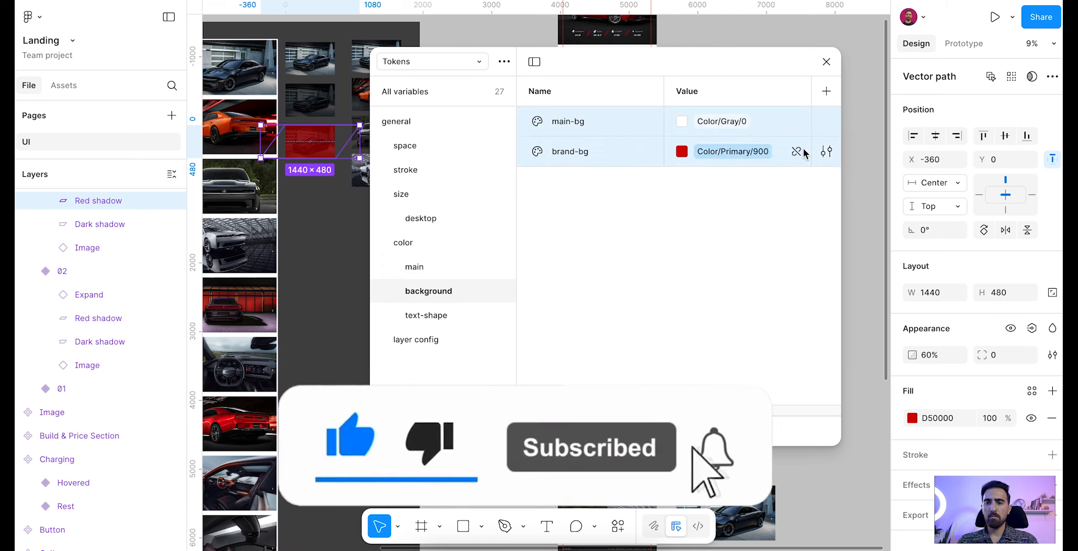
left_click(826, 121)
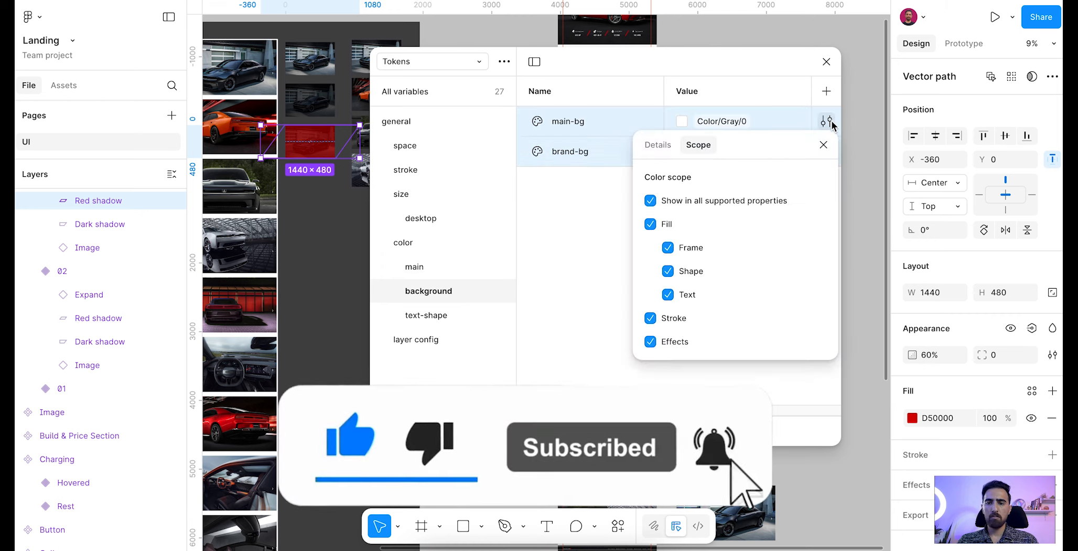
left_click(650, 201)
left_click(668, 271)
left_click(667, 247)
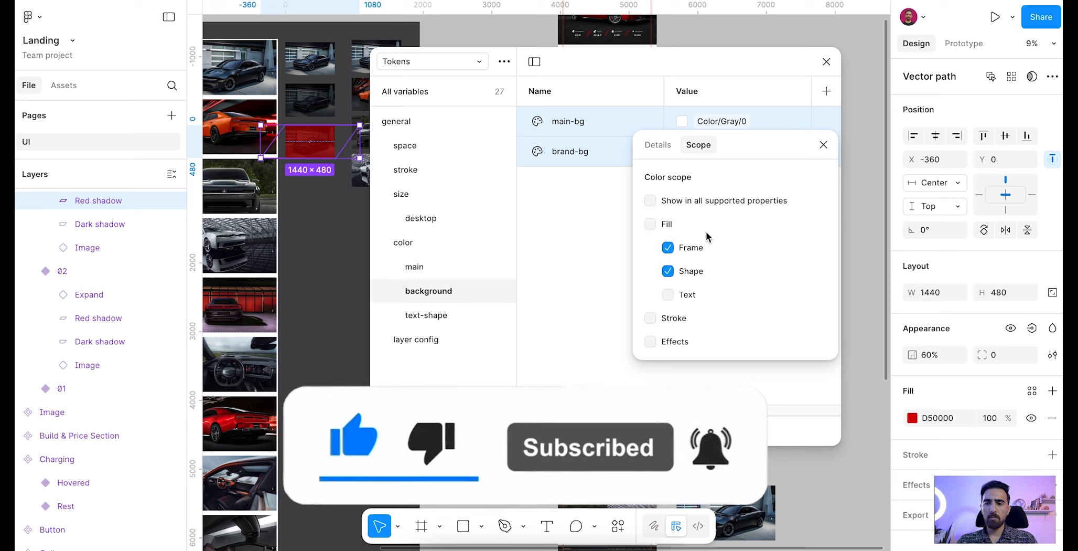
left_click(609, 240)
Step: Limit the color scope of all variables in the text-shape group to Shape and Text fills
left_click(465, 313)
left_click(636, 125)
left_click(592, 307, "shift")
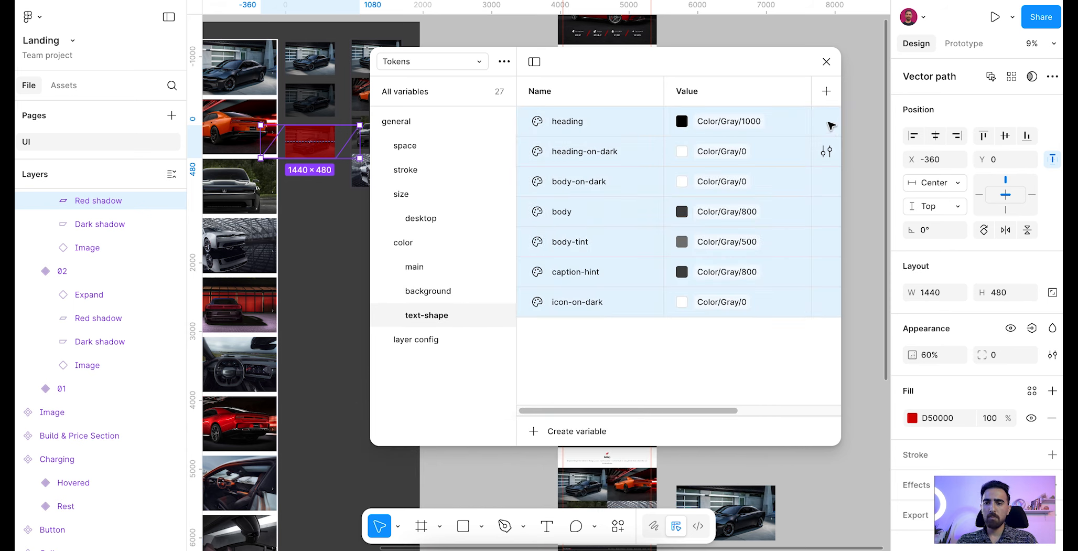
left_click(827, 122)
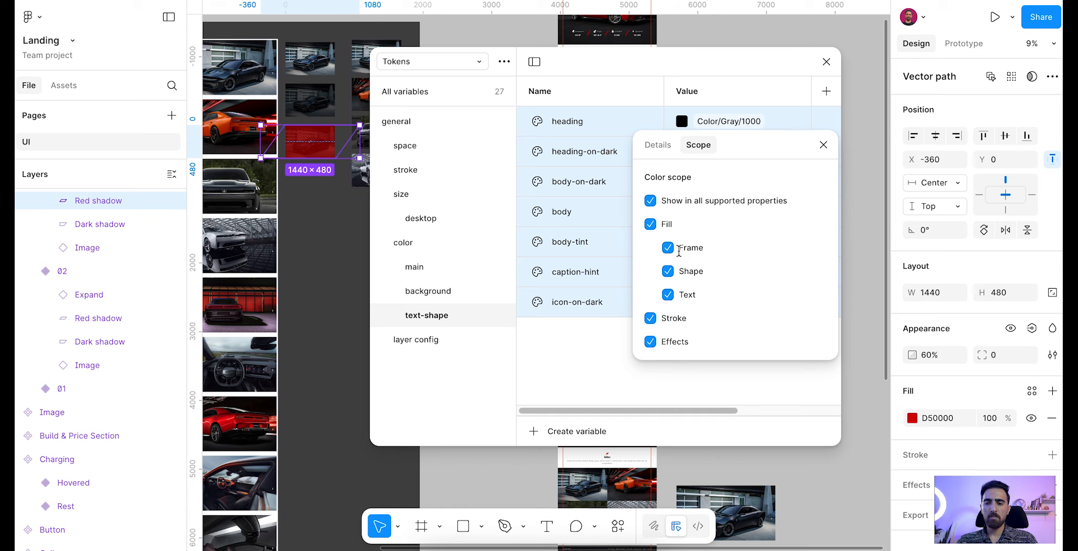
left_click(650, 200)
left_click(668, 270)
left_click(668, 295)
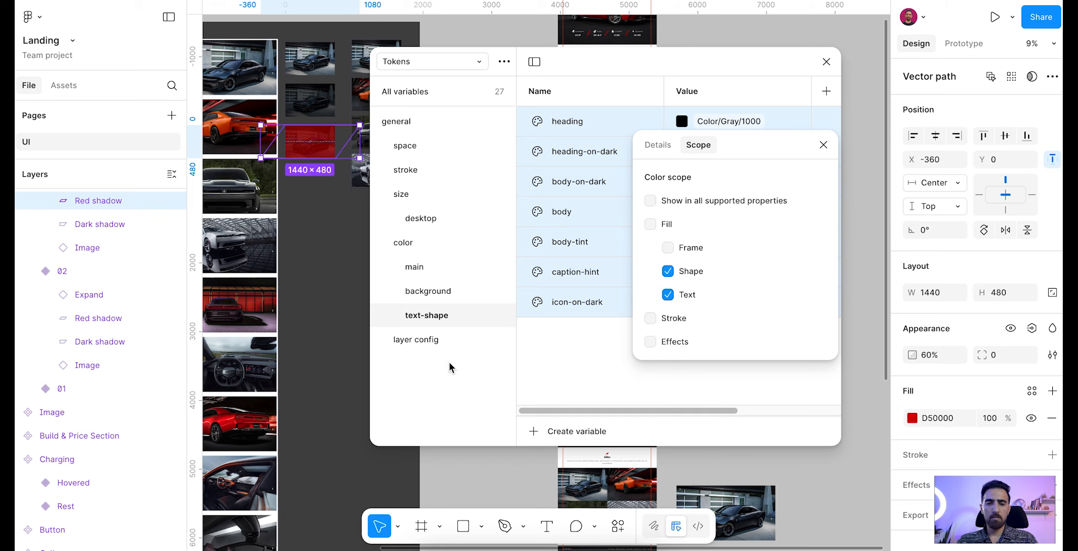
Step: Open the settings of the opacity-md variable in the layer config group
left_click(434, 339)
left_click(828, 121)
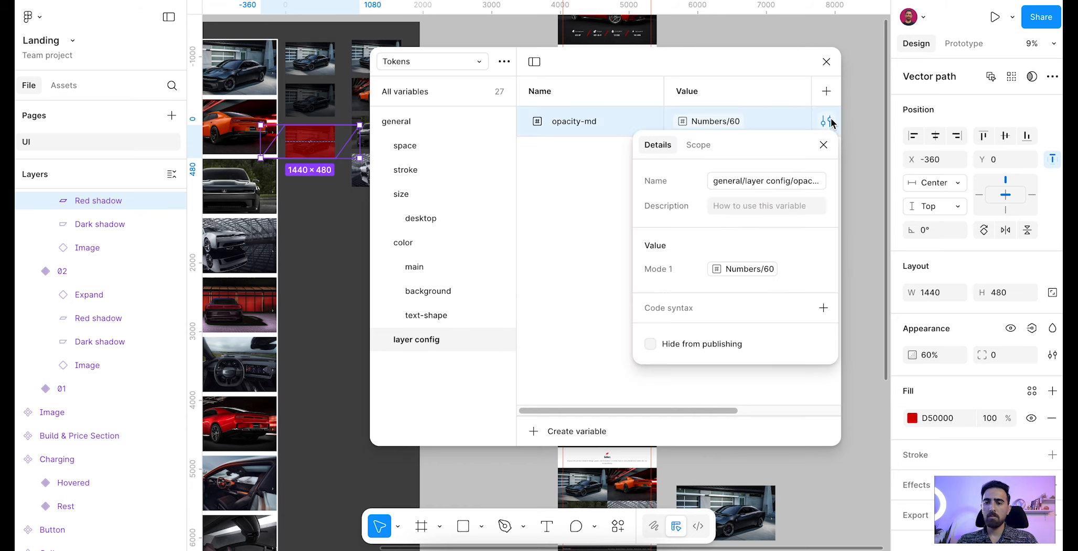
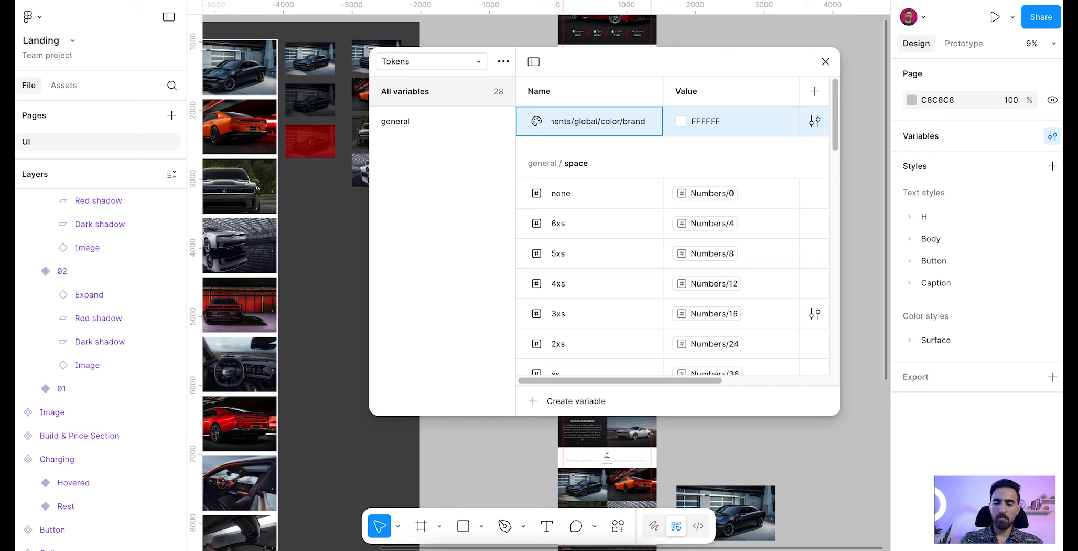
Step: Name the new color variable components/global/color/brand-label and link it to the general/color/main/brand token
type("-label")
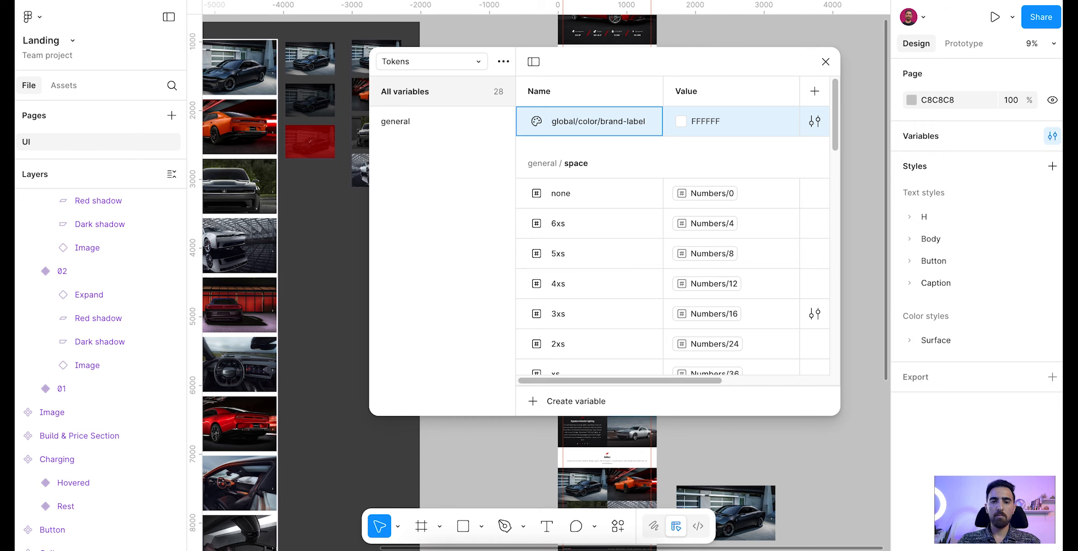
key("Return")
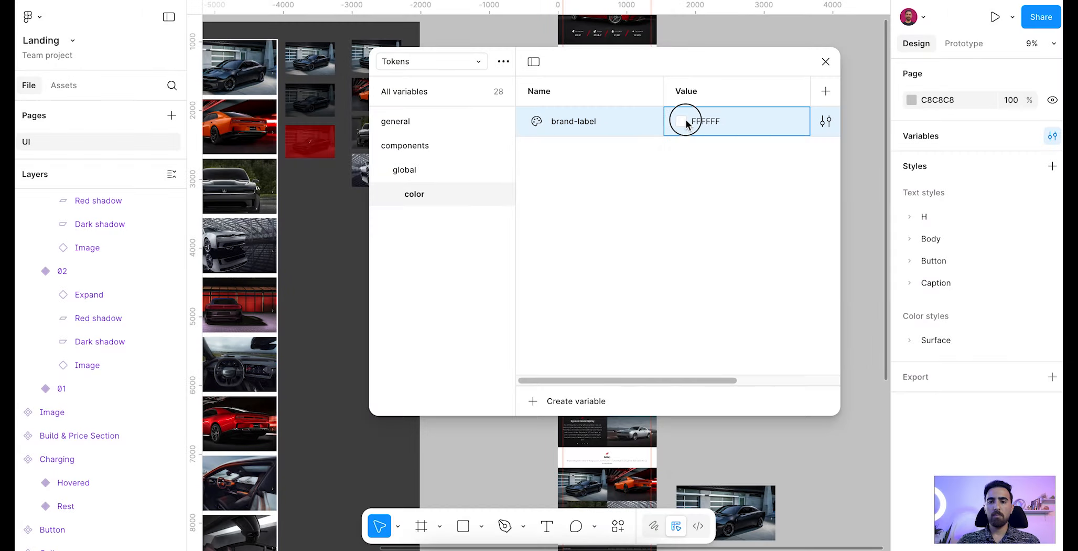
left_click(681, 121)
left_click(749, 146)
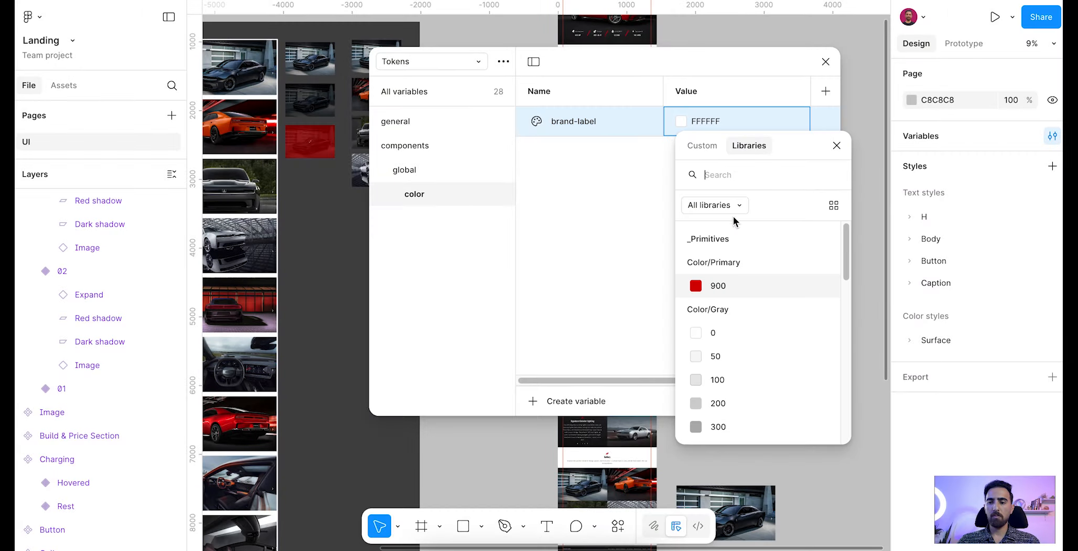
scroll(734, 262, "down", 5)
scroll(737, 297, "down", 5)
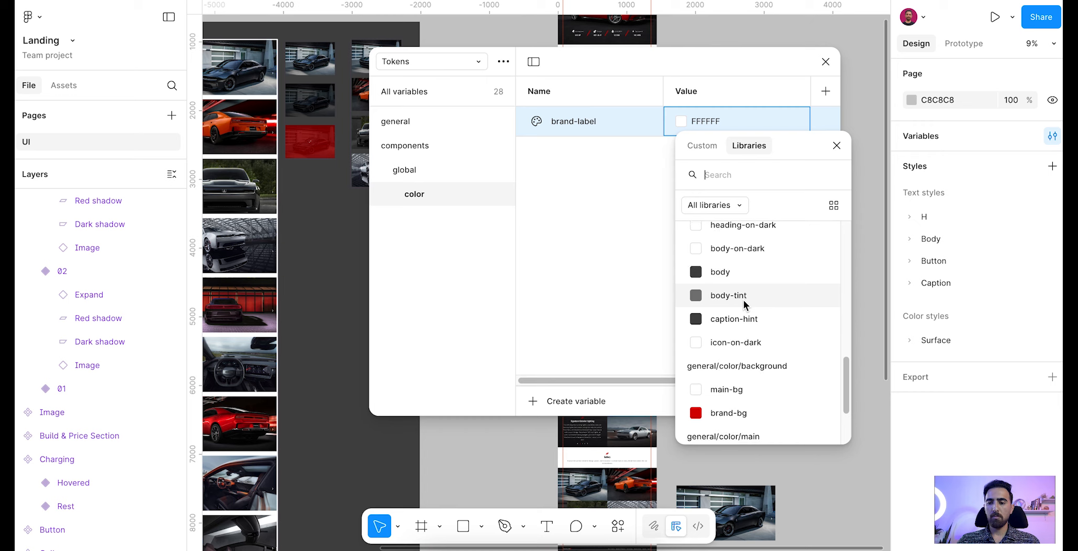
scroll(743, 299, "up", 3)
scroll(747, 298, "down", 4)
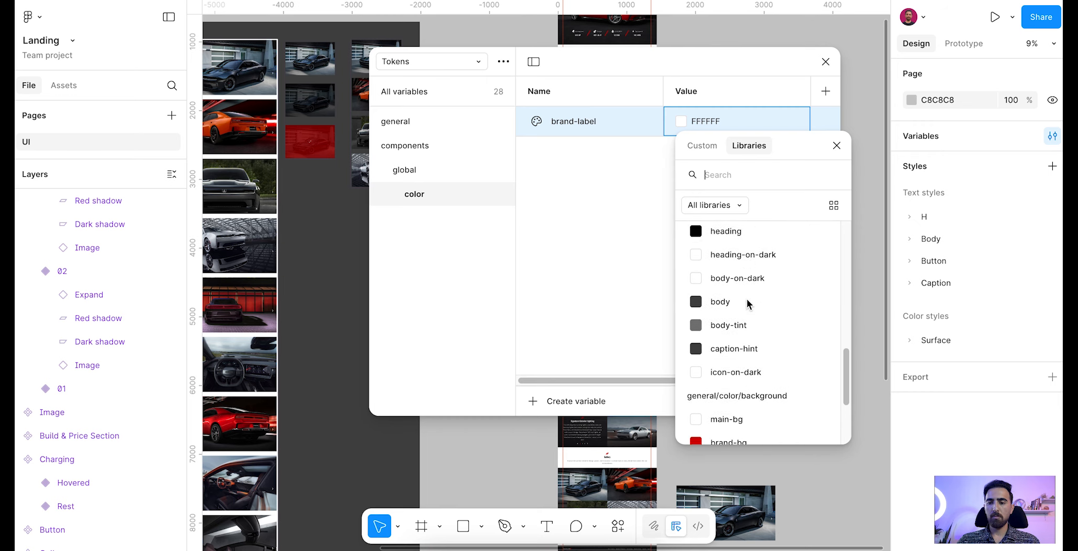
scroll(748, 298, "down", 1)
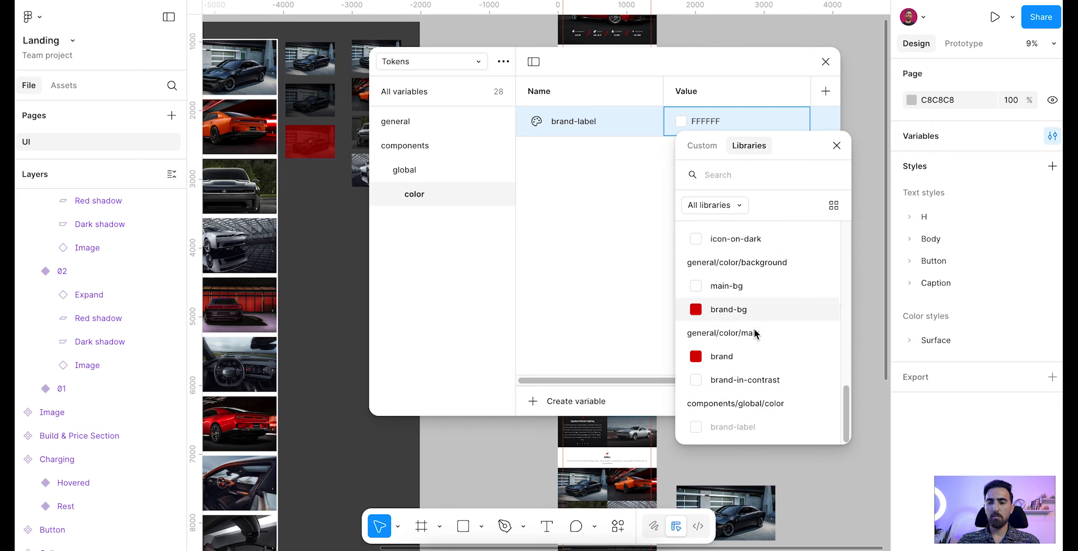
left_click(731, 356)
Step: Duplicate the brand-label variable as icon and link the copy to the text-shape/icon-on-dark token
left_click(612, 121)
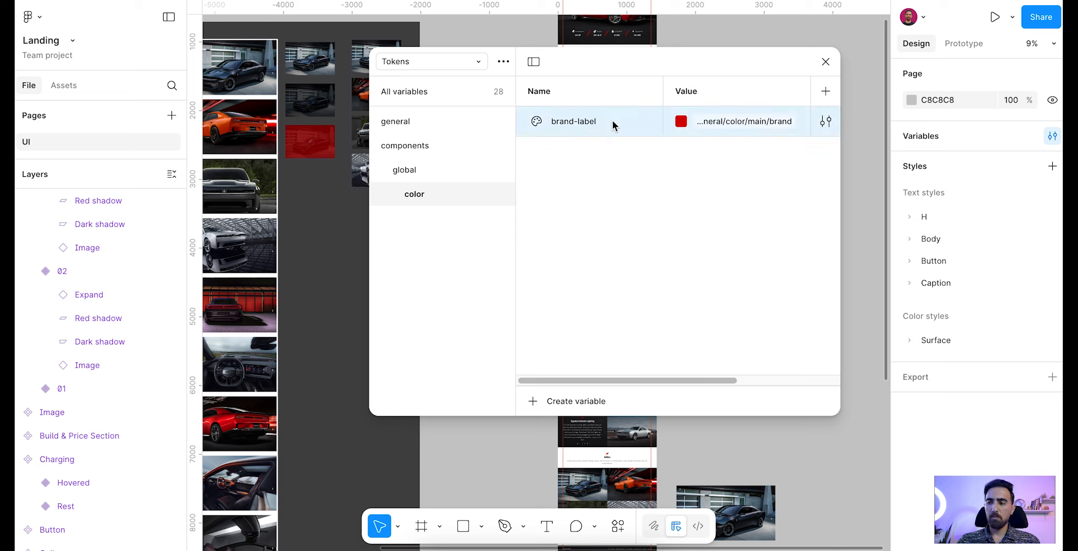
key("ctrl+d")
type("ic")
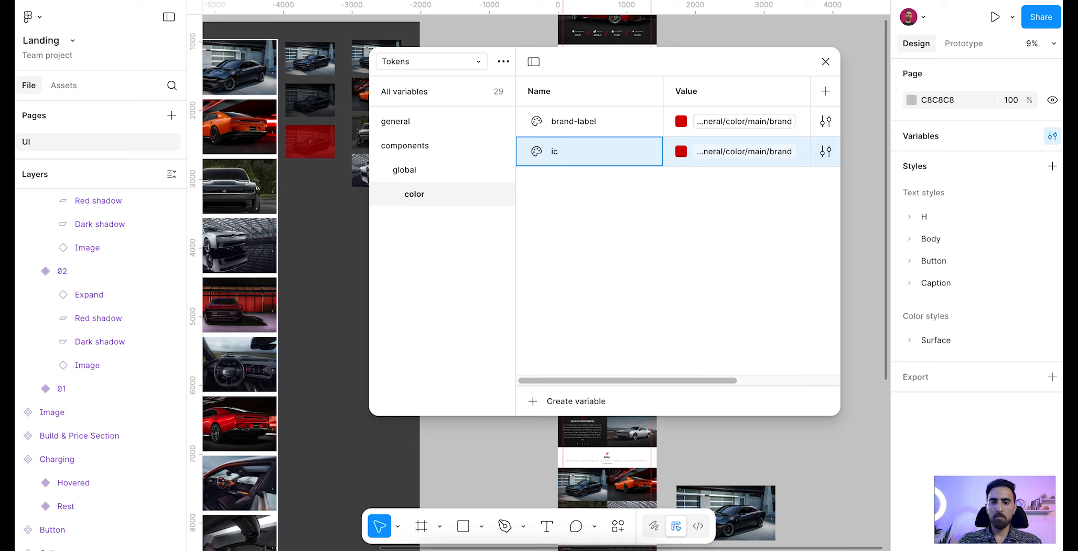
type("on")
left_click(729, 153)
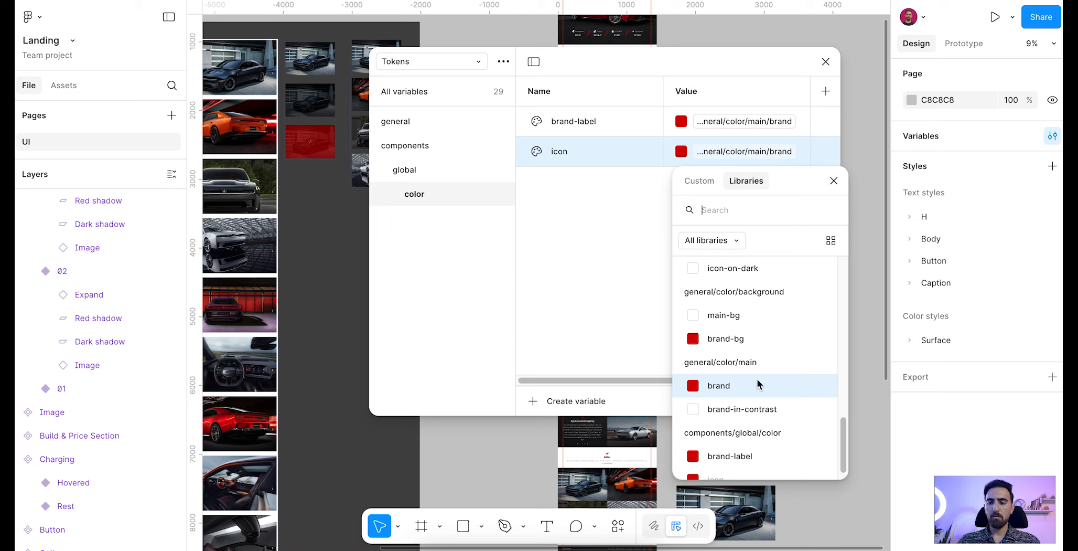
scroll(760, 345, "up", 3)
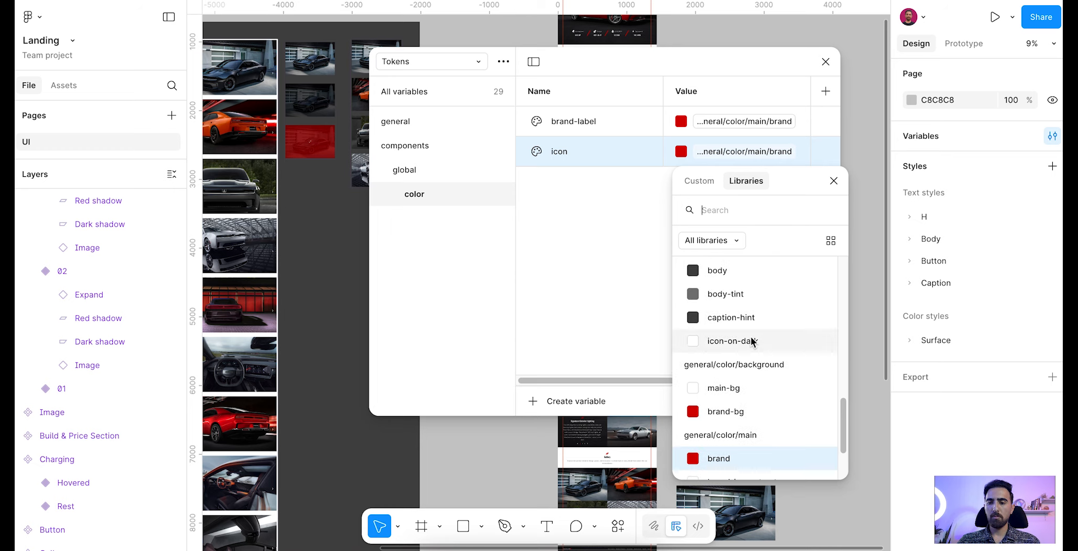
left_click(753, 341)
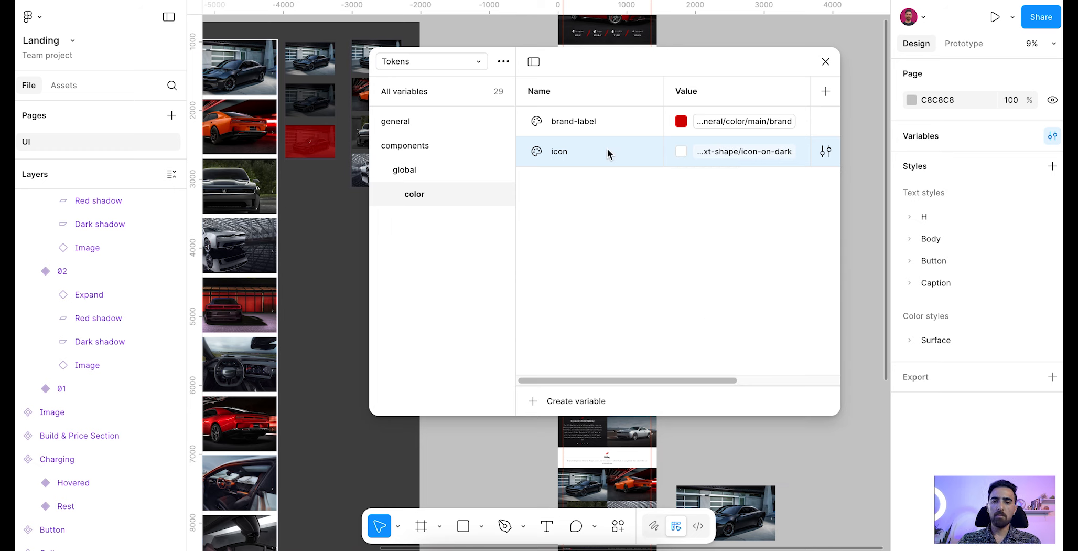
Step: Duplicate the icon variable as brand-bg and link the copy to the general/color/background/brand-bg token
key("ctrl+d")
type("b")
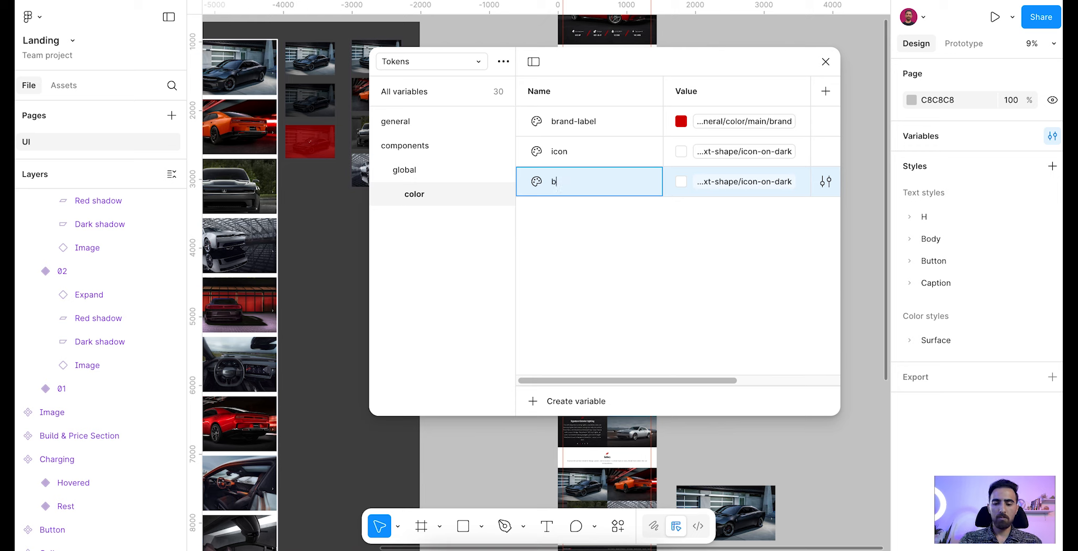
type("rand")
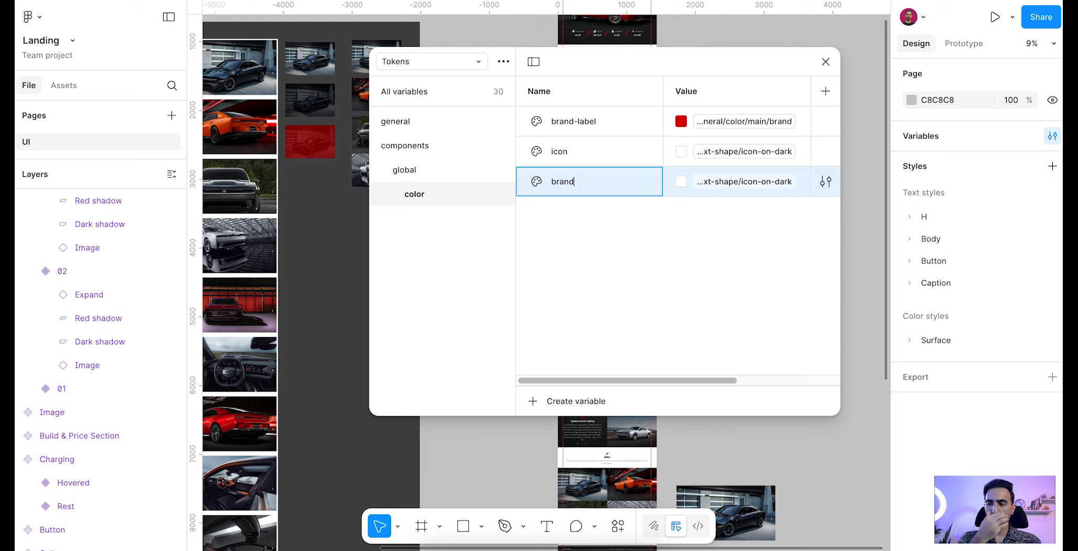
type("-bg")
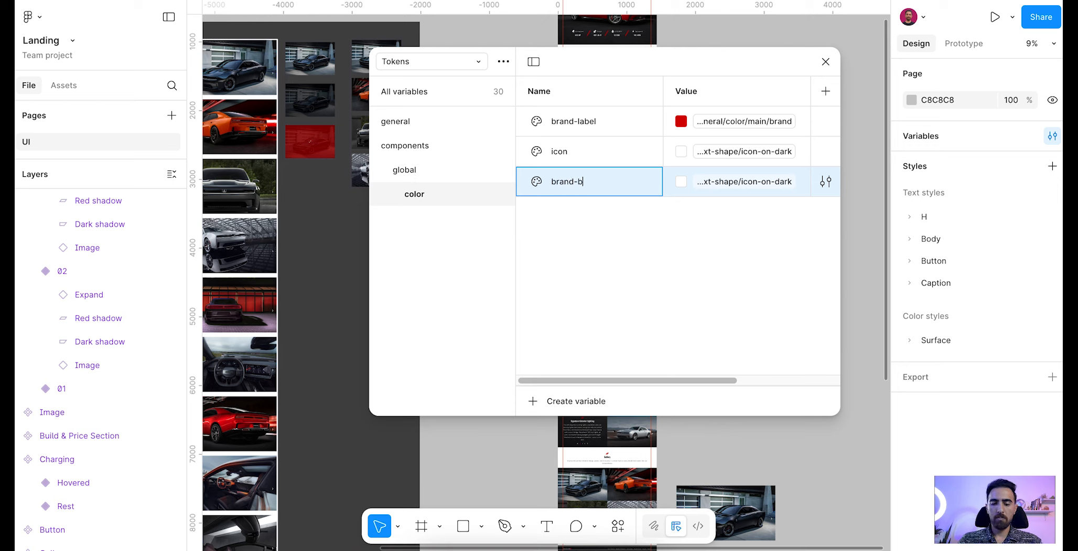
left_click(708, 183)
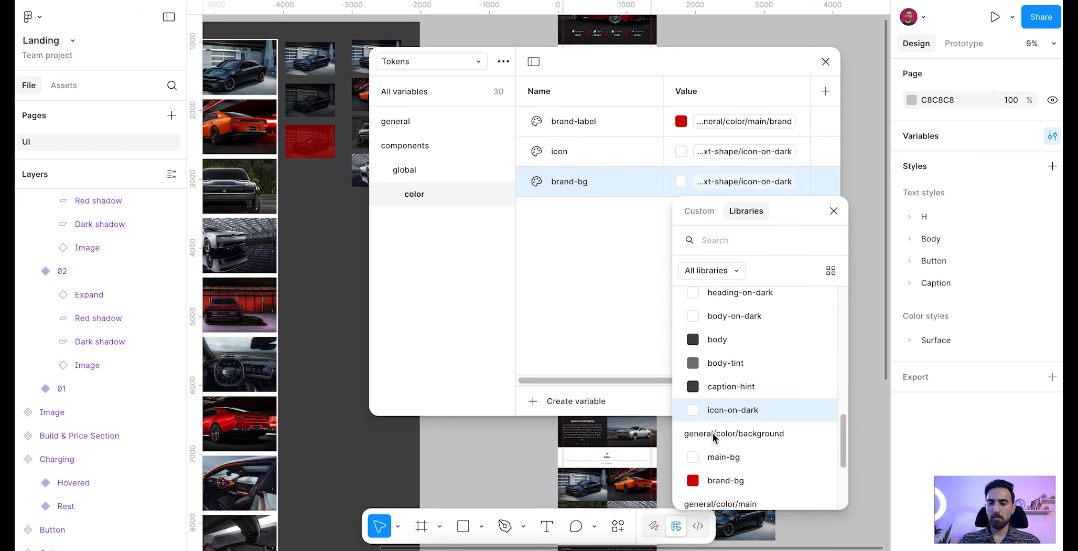
scroll(734, 440, "down", 1)
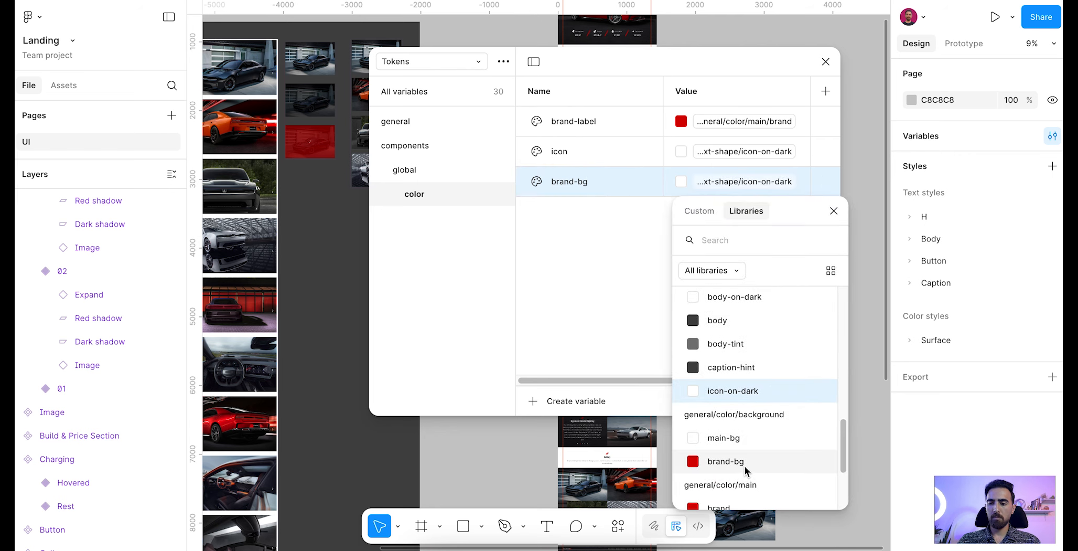
left_click(745, 466)
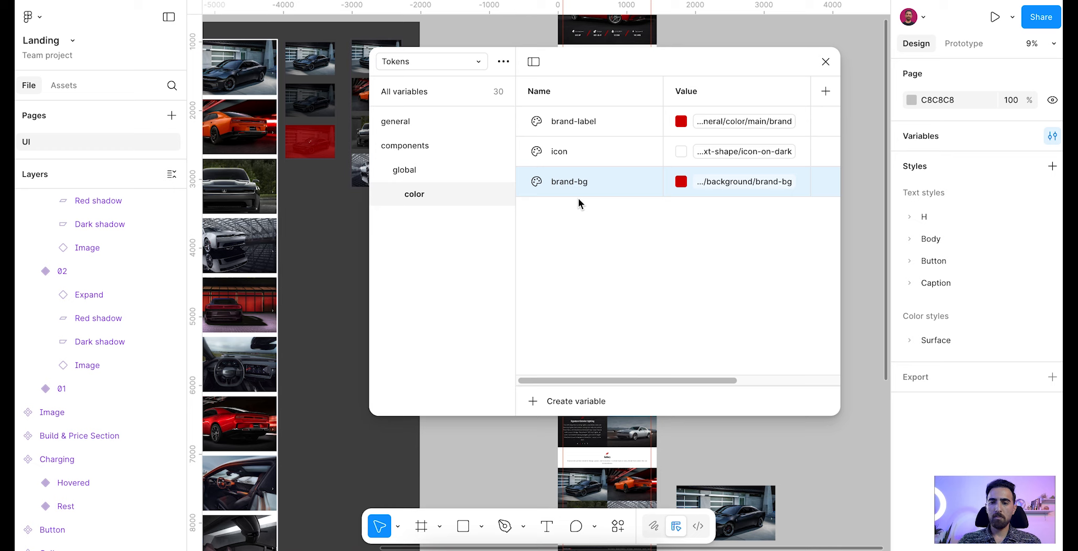
Step: Duplicate the brand-bg variable as secondary-bg and link the copy to the general/color/background/main-bg token
key("shift+Return")
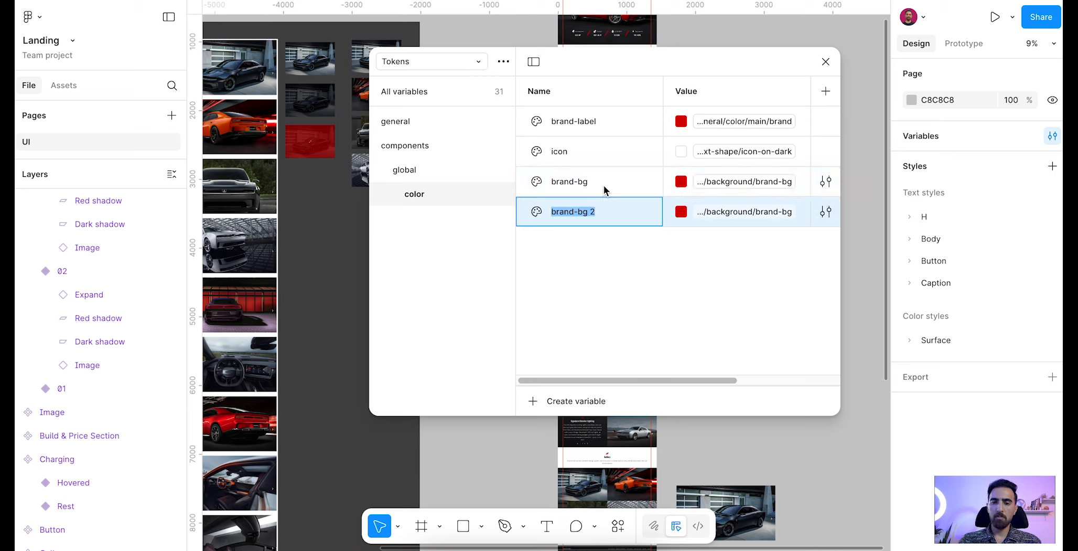
key("Right")
key("BackSpace")
key("Left")
key("Left")
key("Left")
key("alt+shift+Left")
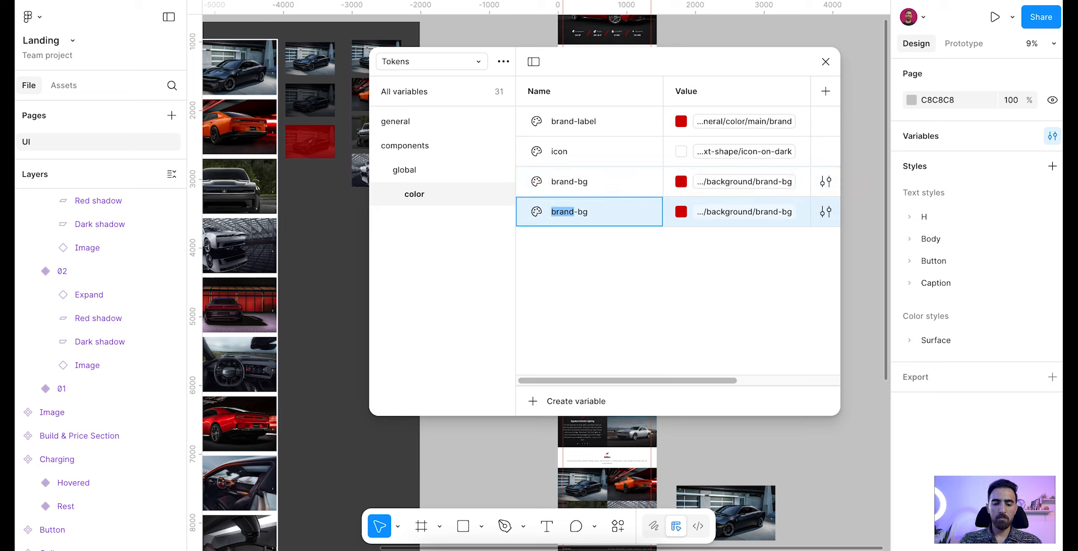
type("seconda")
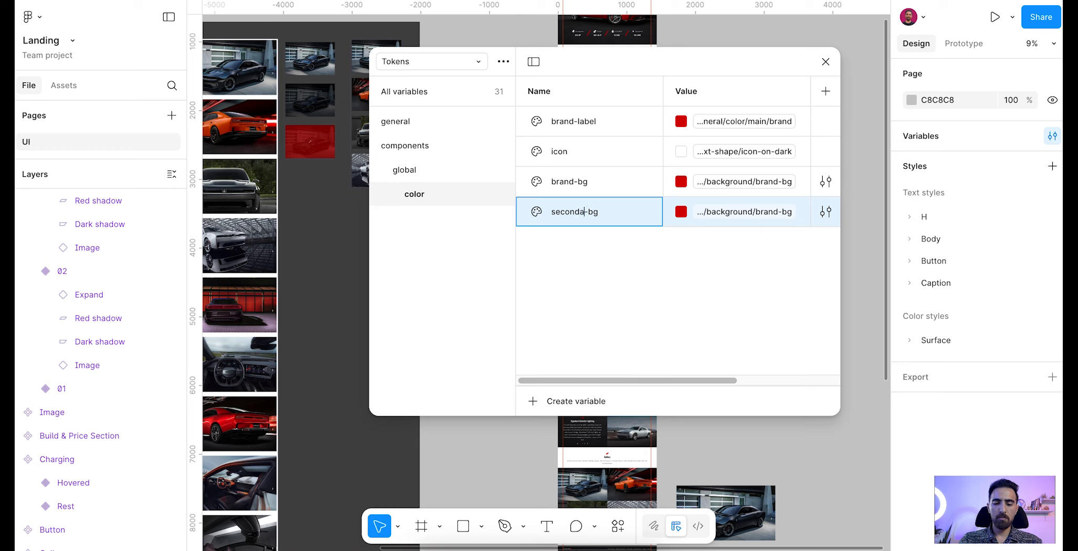
type("ry")
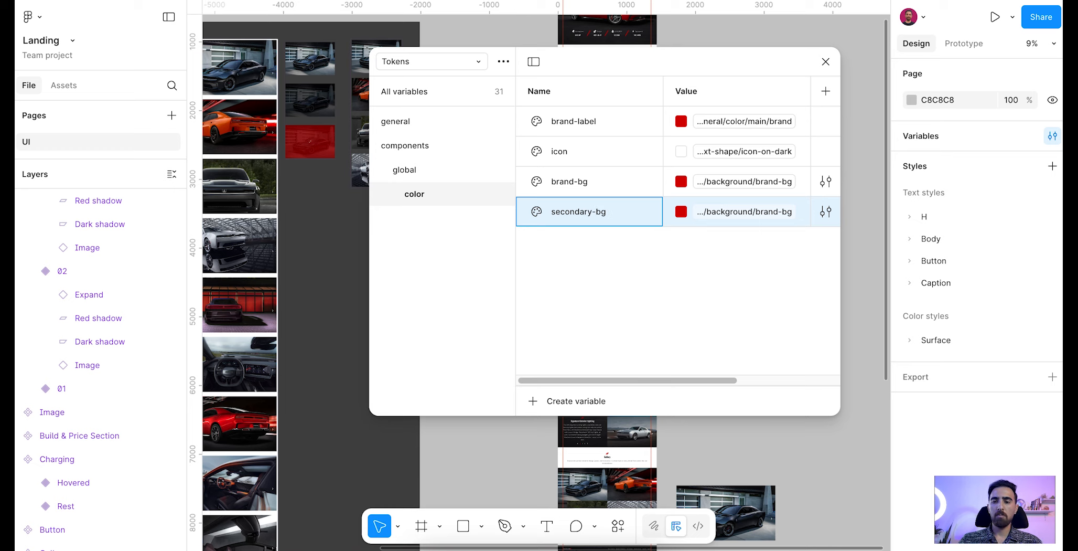
left_click(735, 212)
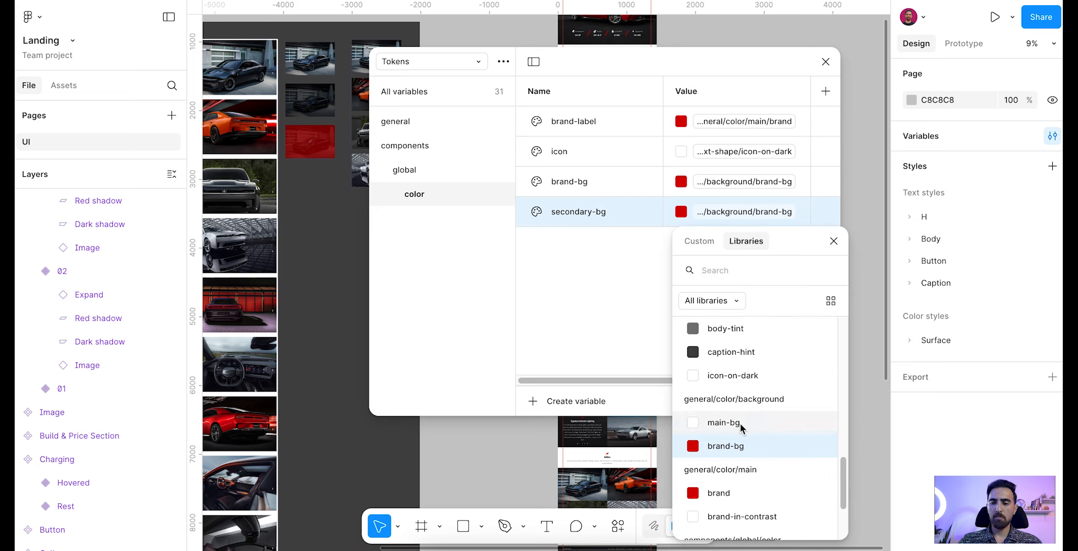
left_click(724, 422)
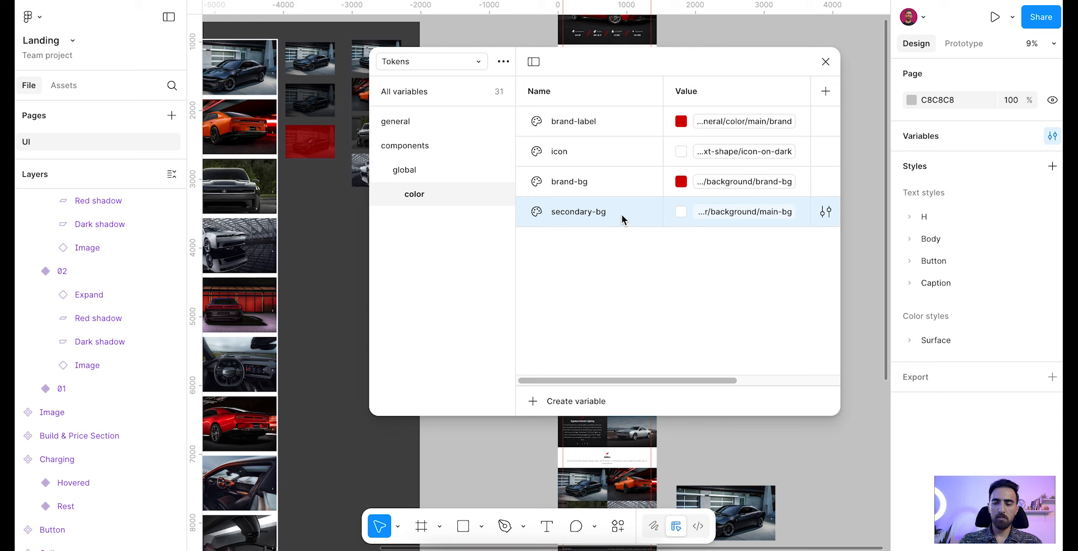
Step: Duplicate the secondary-bg variable as brand-stroke and link the copy to the general/color/main/brand token
key("ctrl+d")
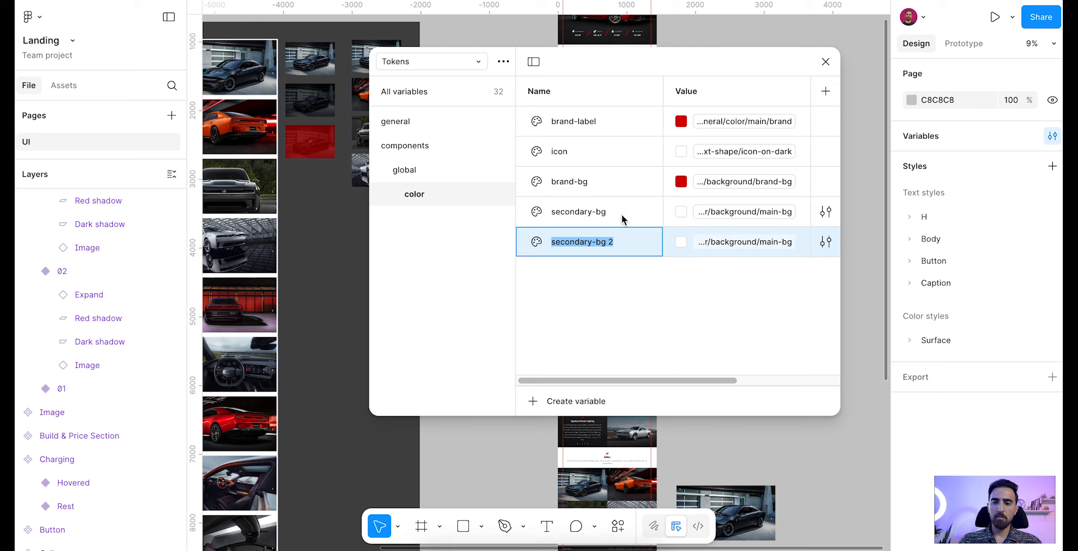
key("Right")
key("ctrl+a")
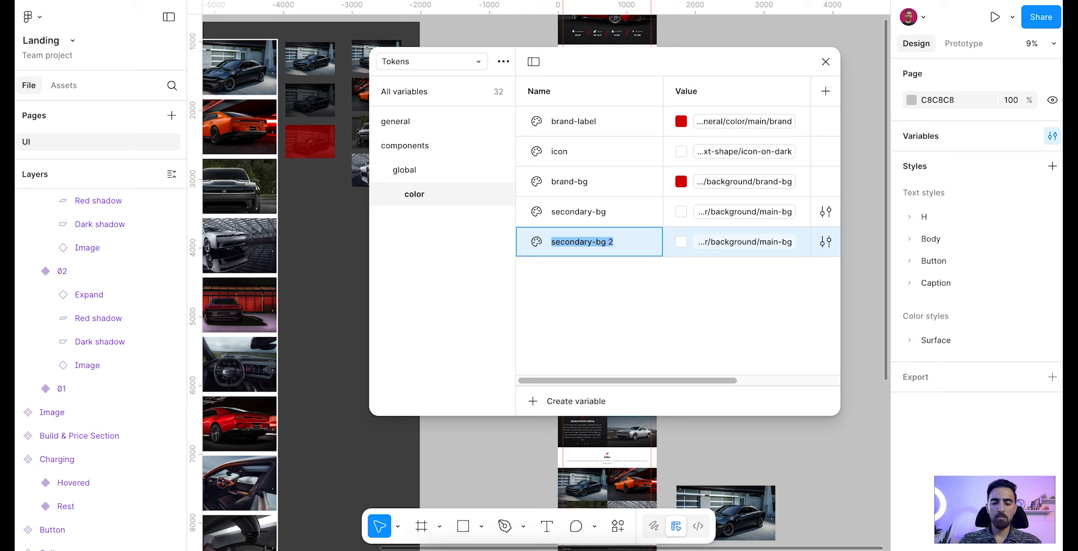
type("brand-")
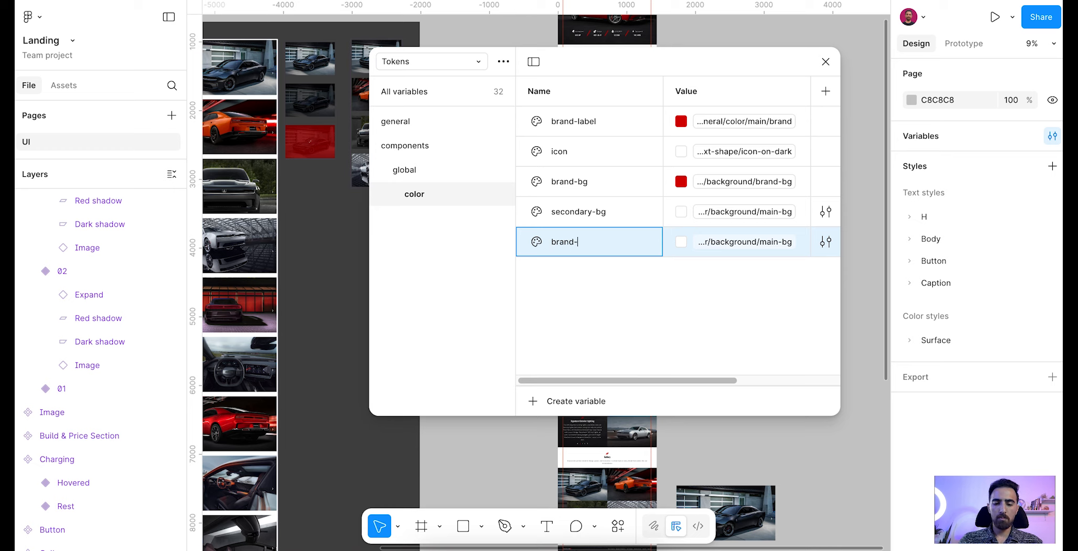
type("stroke")
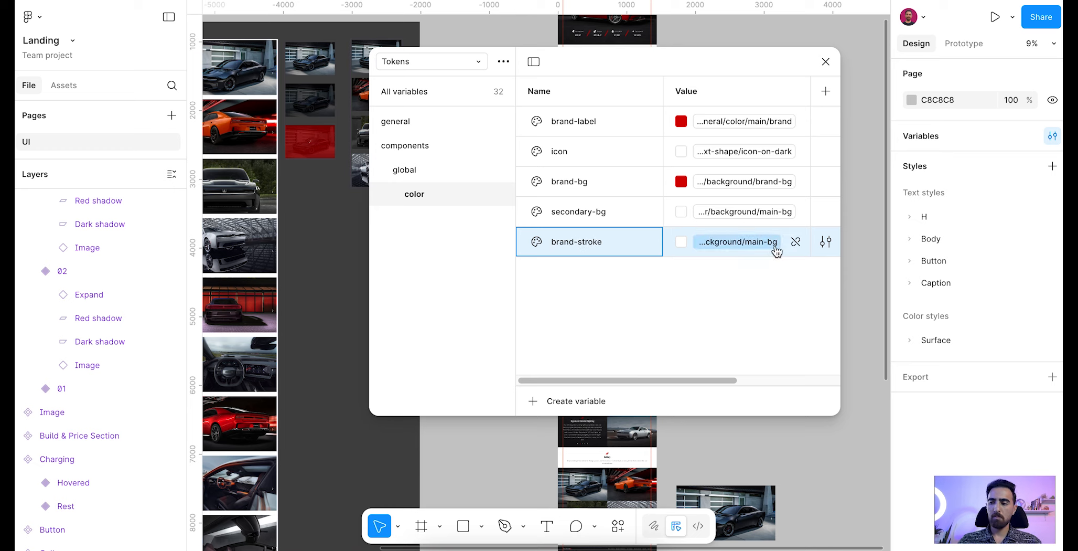
left_click(755, 248)
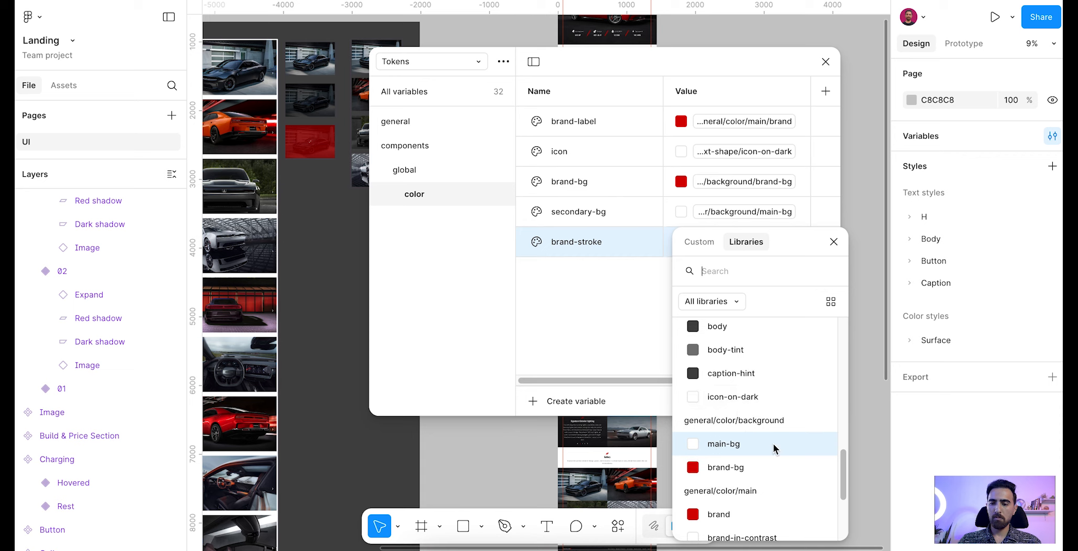
scroll(771, 456, "down", 2)
left_click(733, 481)
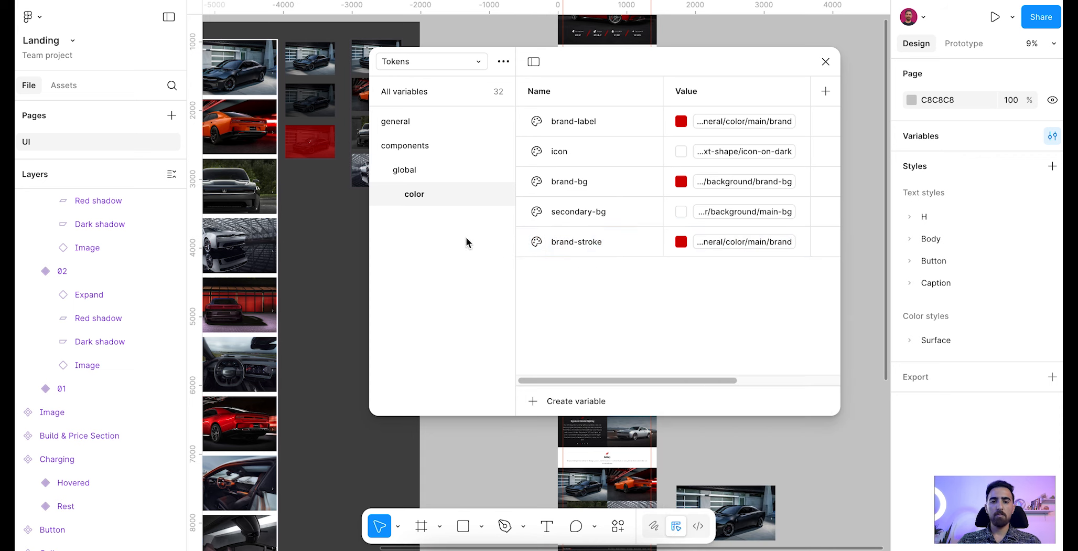
Step: Create a number variable named stroke/default in the components group and link it to the general/stroke/md token
left_click(509, 150)
left_click(587, 402)
left_click(576, 445)
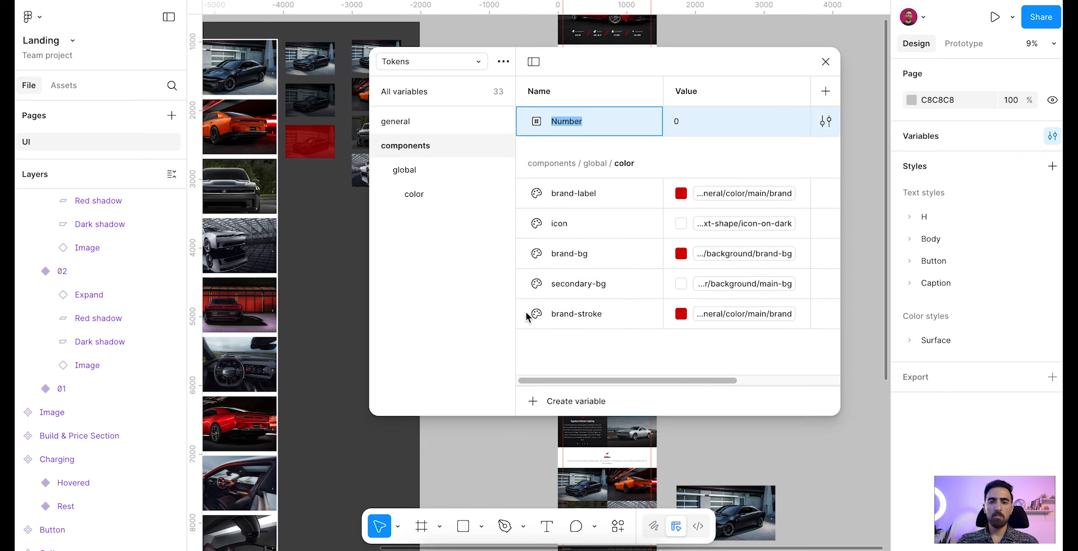
type("stroke")
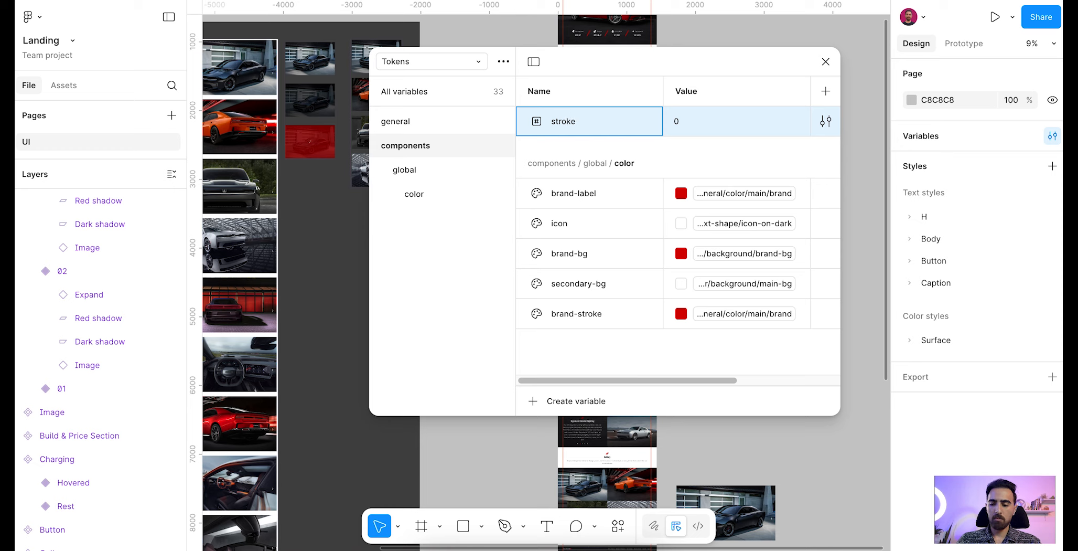
type("/defa")
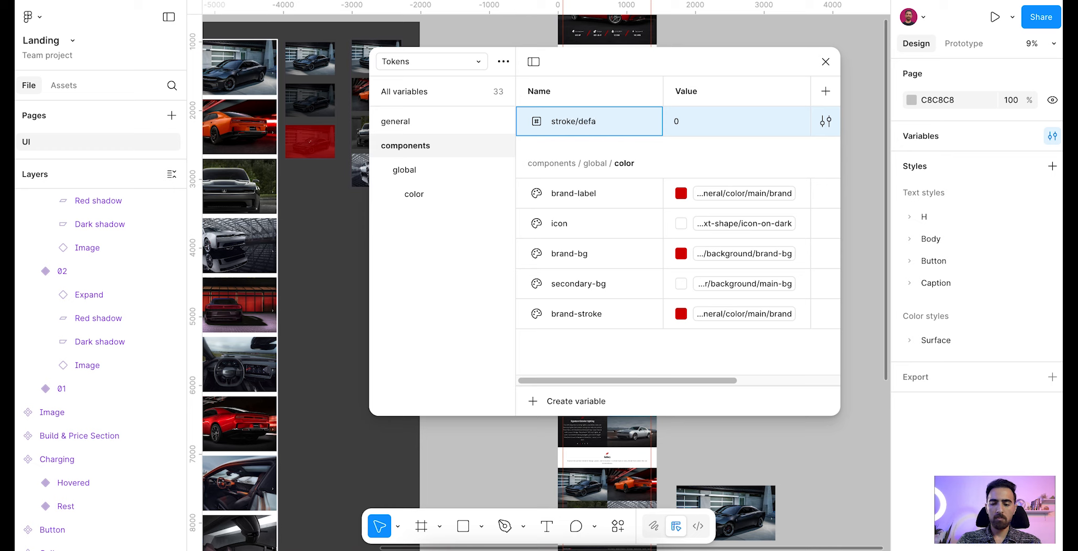
type("ult")
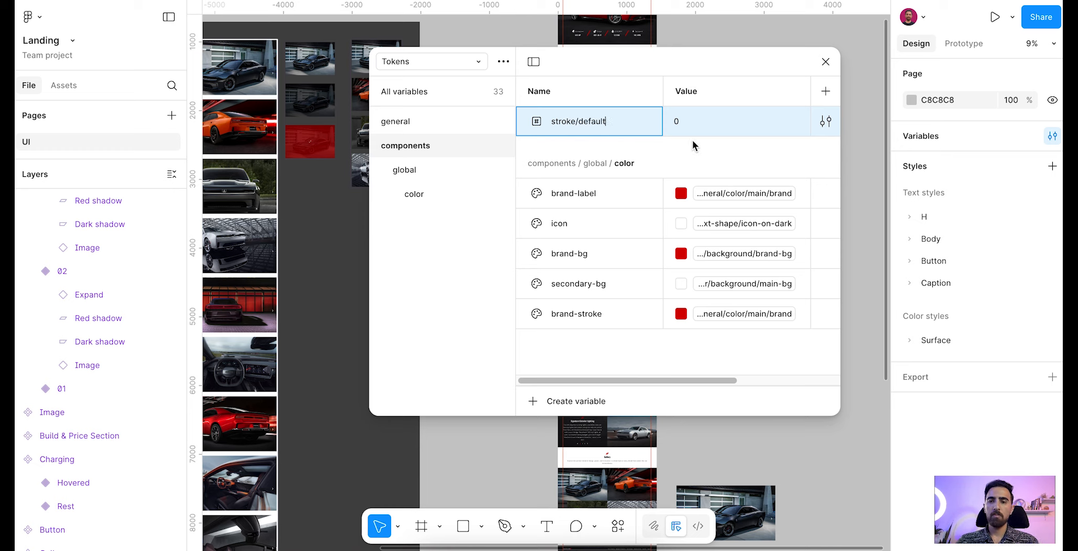
left_click(735, 129)
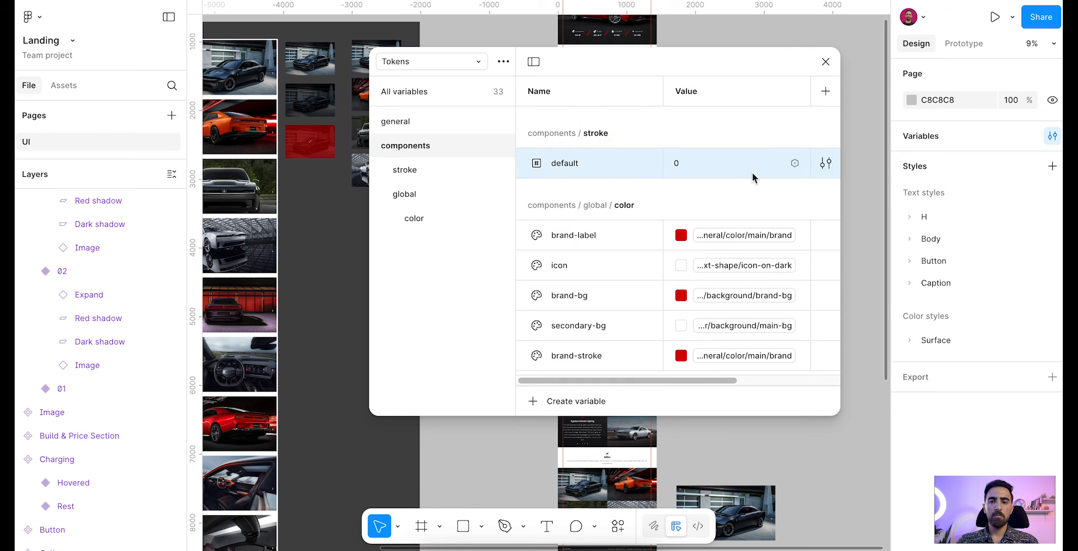
left_click(795, 164)
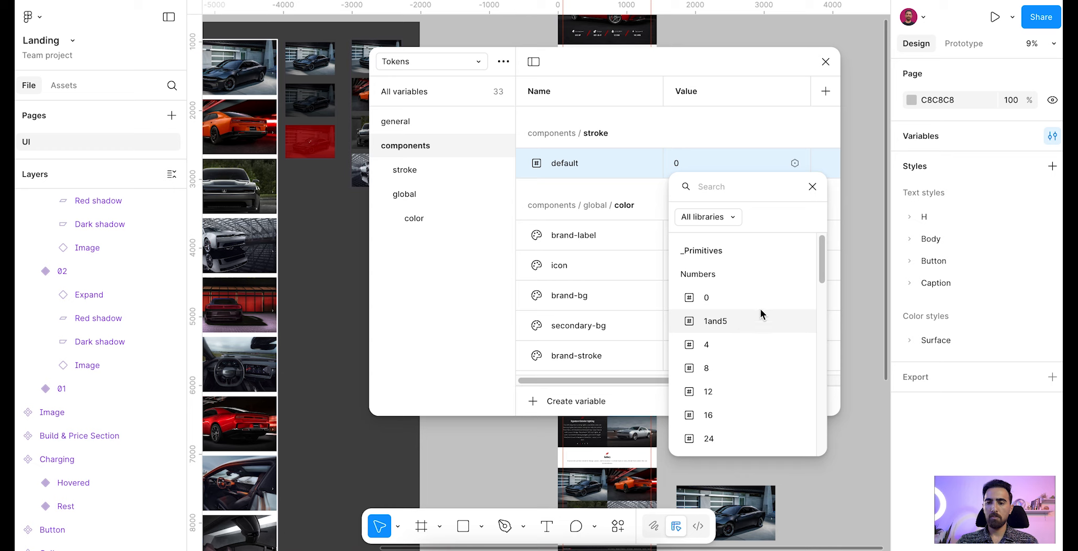
scroll(761, 311, "down", 10)
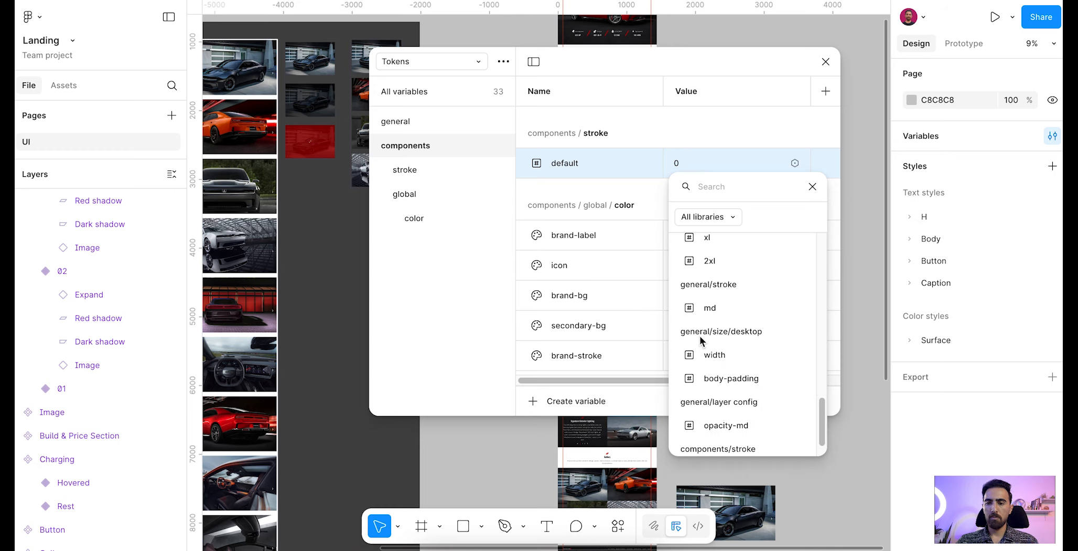
left_click(724, 309)
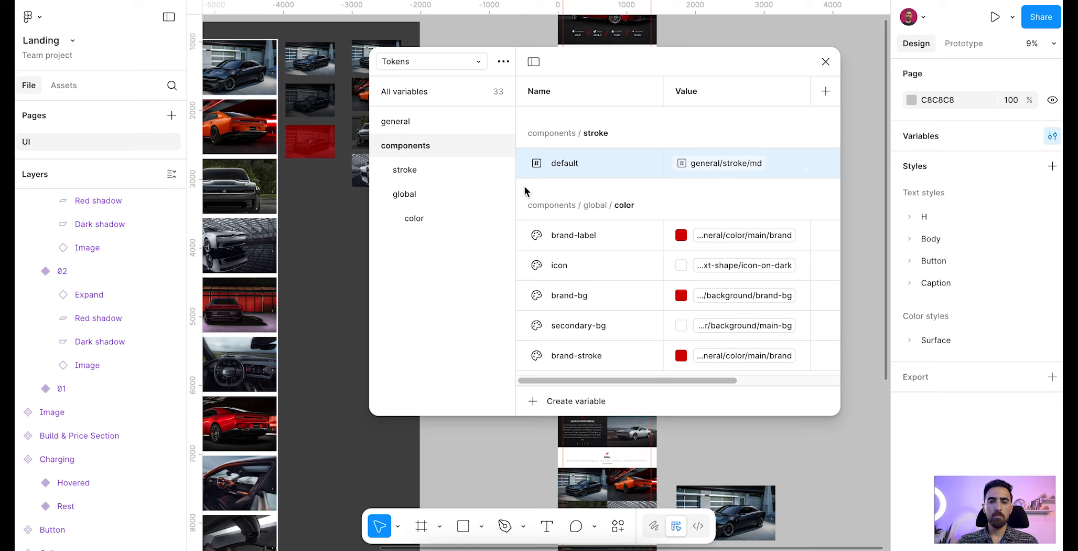
Step: Rename the default variable in the components stroke group as stroke-default
double_click(433, 169)
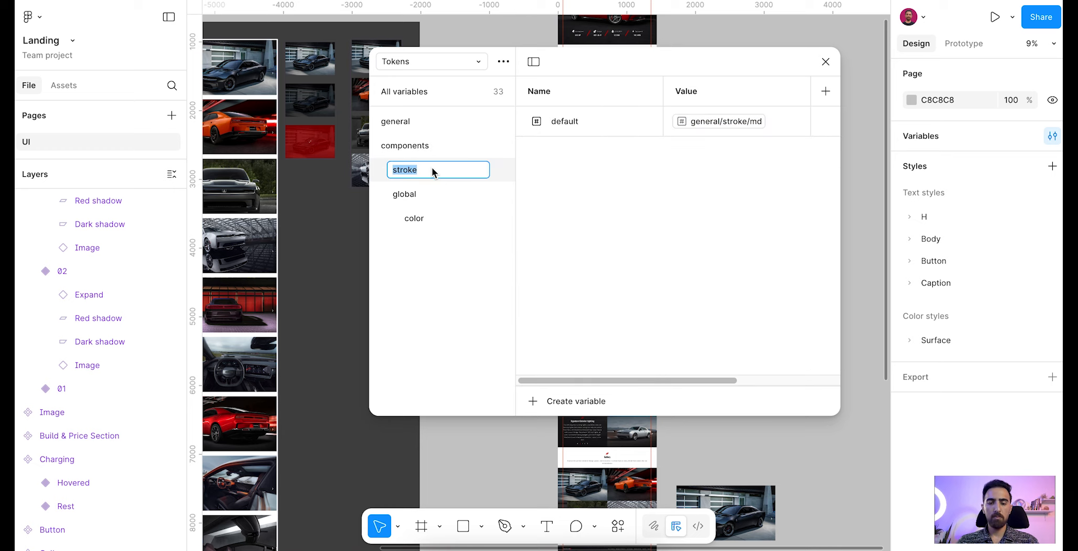
double_click(584, 120)
type("-")
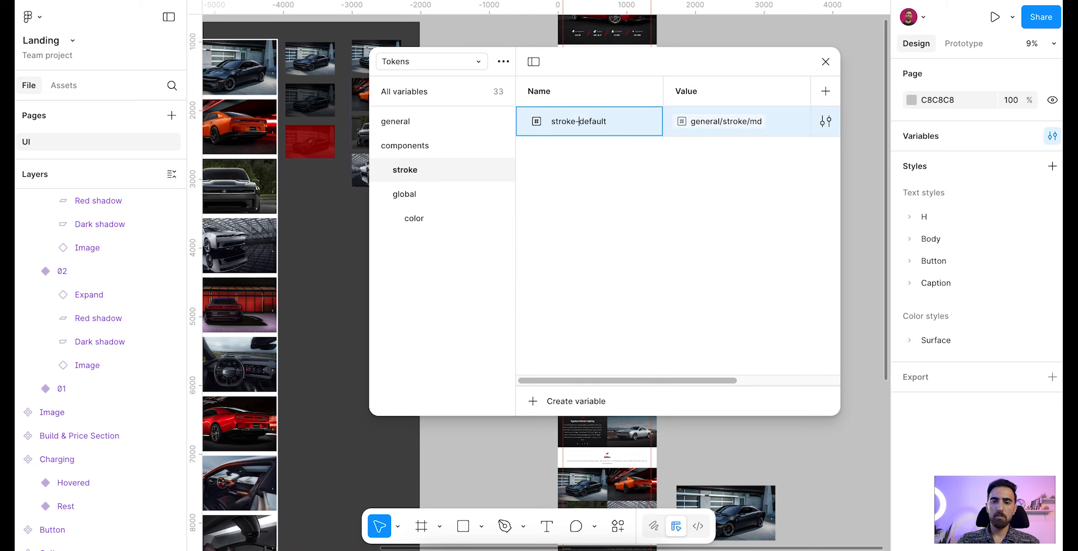
key("Return")
Step: Move the stroke group into the components/global group, below color
left_click(417, 194)
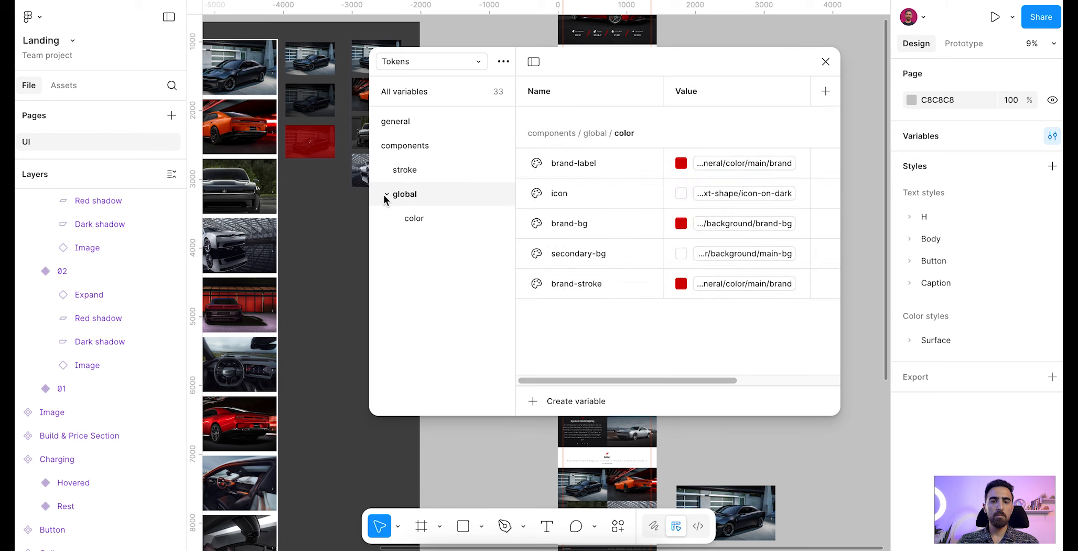
left_click(411, 171)
left_click_drag(411, 171, 417, 227)
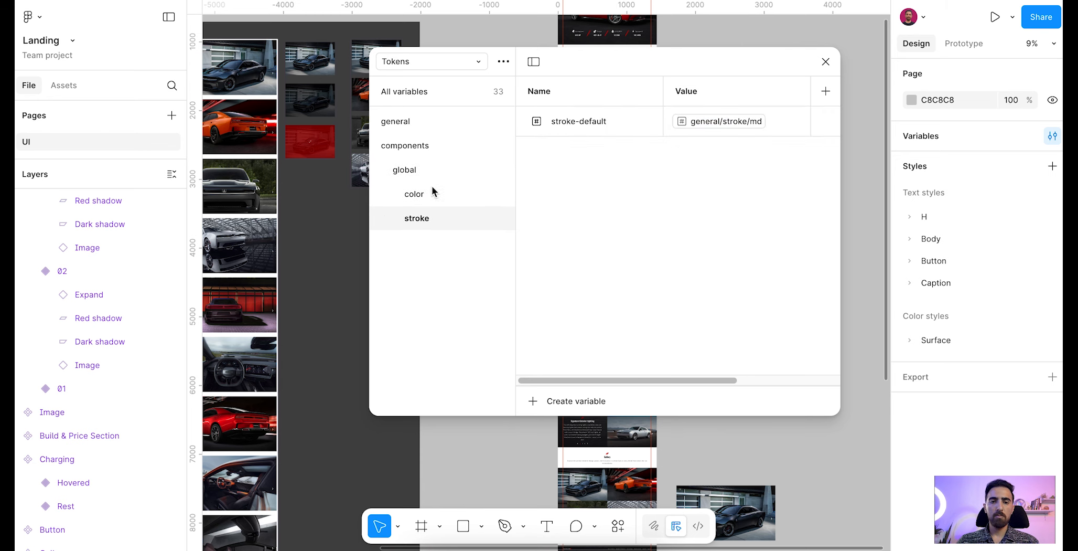
Step: Create a number variable named size/icon-size-md in the components/global group
left_click(414, 170)
left_click(567, 403)
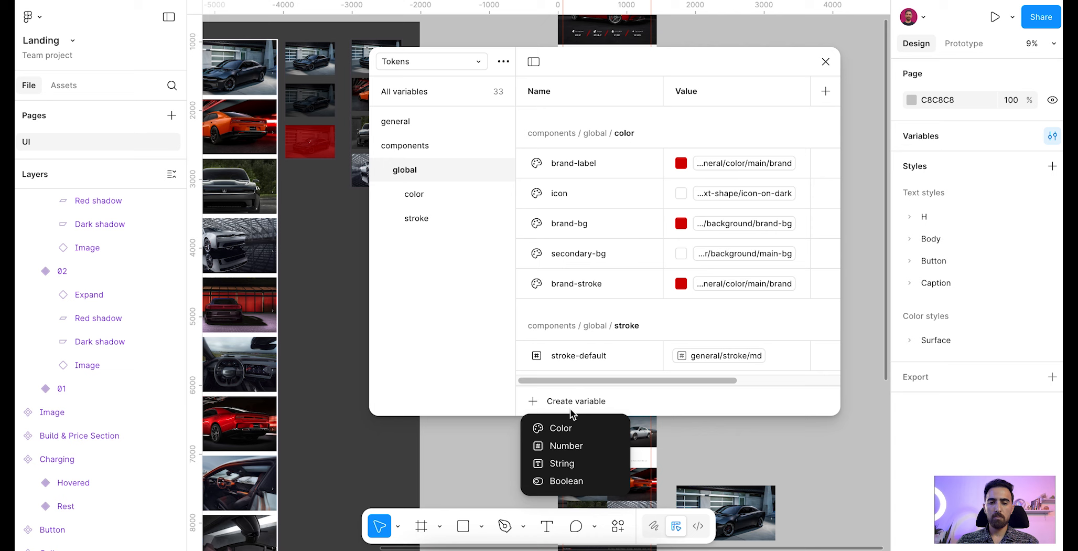
left_click(566, 445)
type("si")
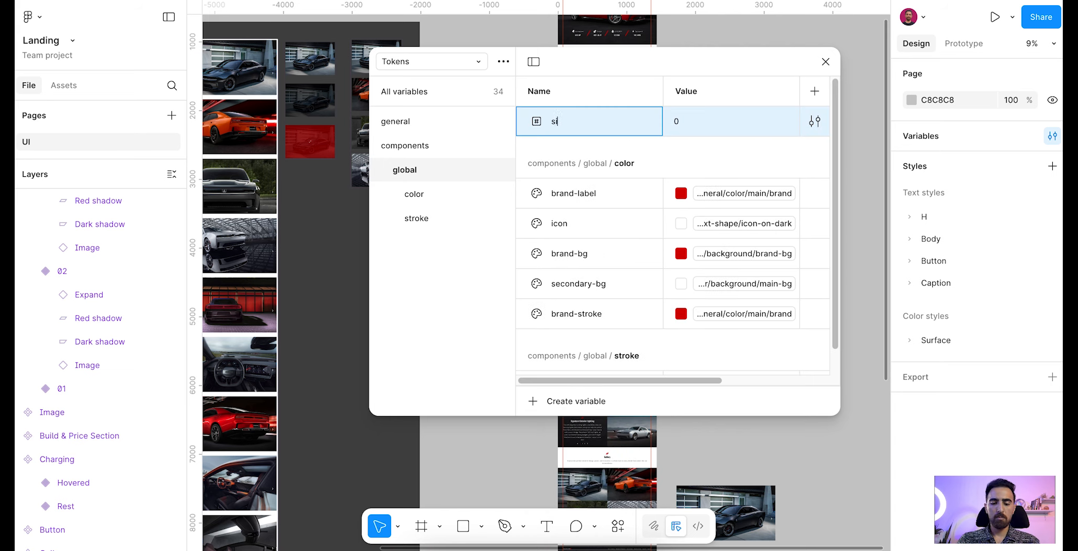
type("ze/icon")
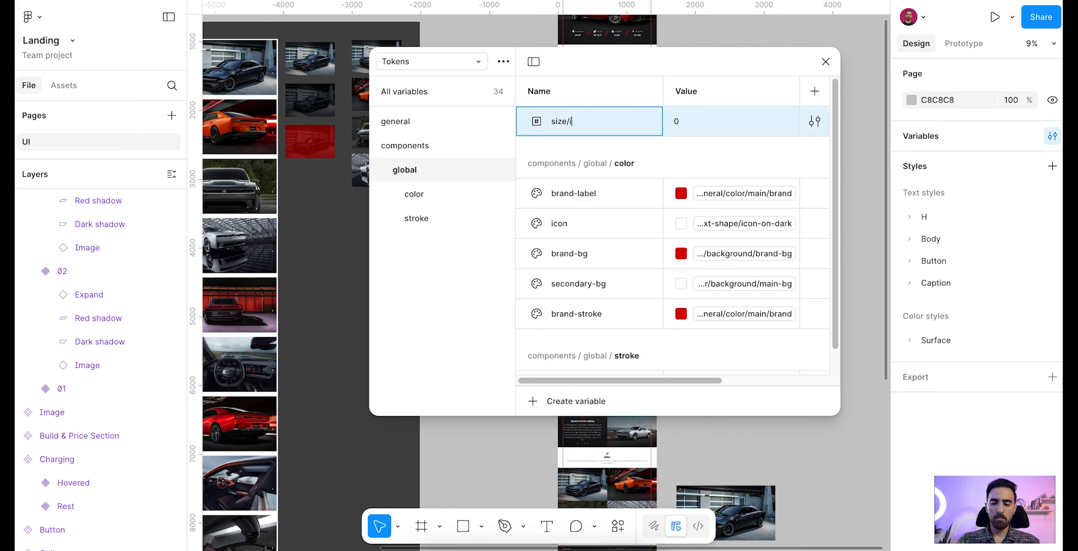
type("-size-md")
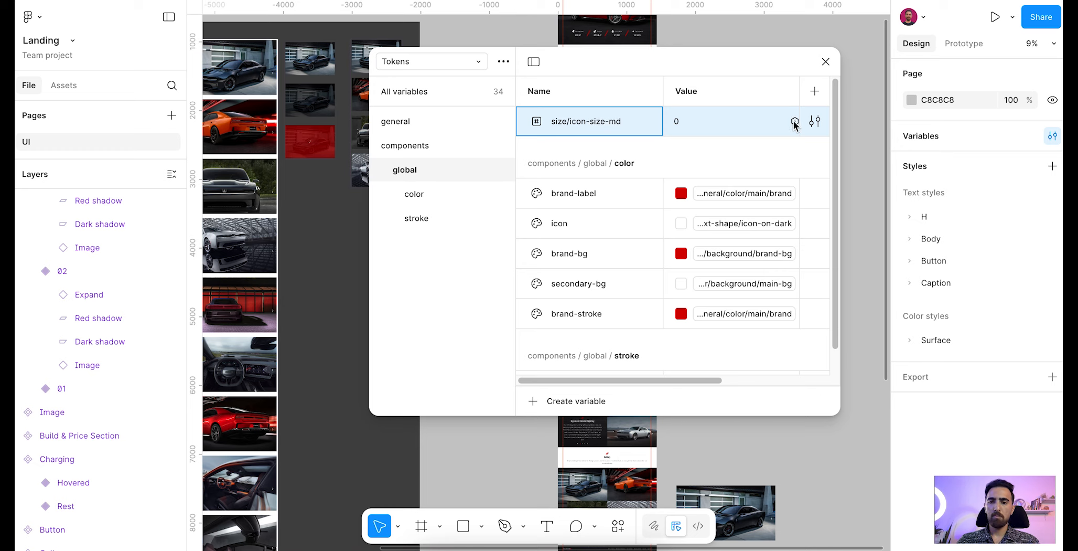
Step: Link the icon-size-md variable in the components/global/size group to the Numbers/24 primitive
left_click(795, 122)
scroll(733, 322, "down", 1)
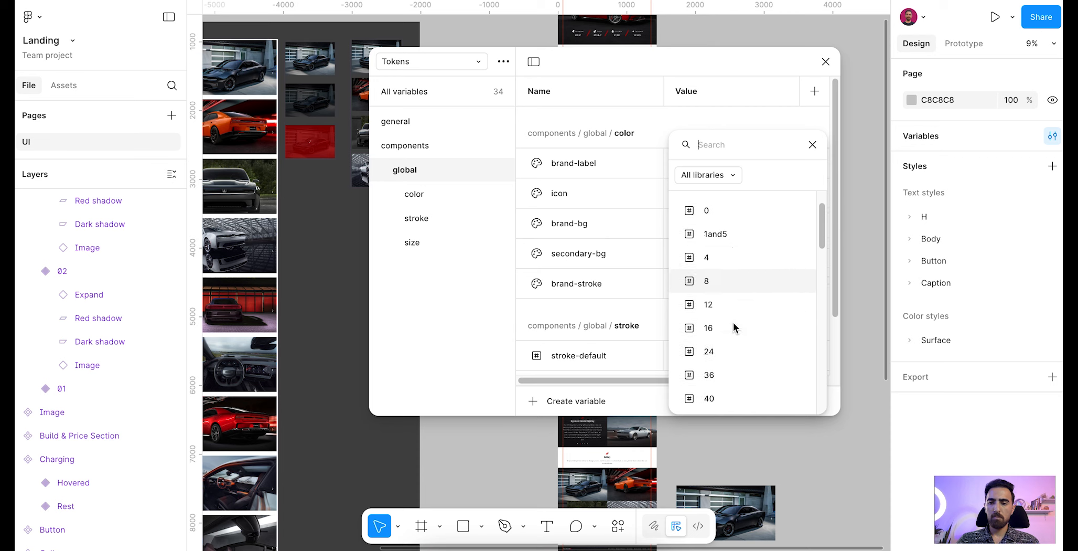
left_click(725, 346)
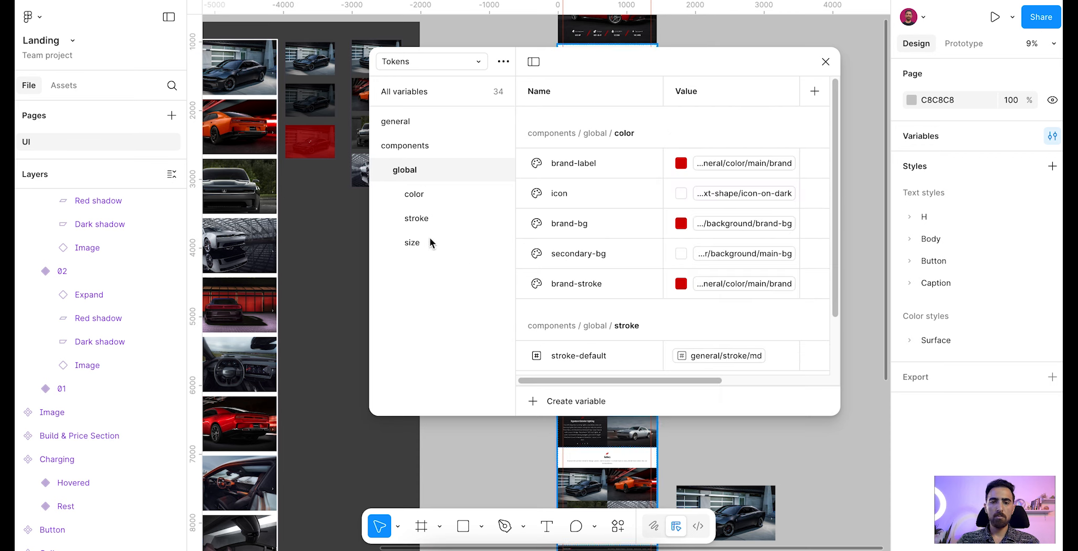
left_click(429, 242)
left_click(794, 122)
scroll(722, 339, "down", 1)
left_click(724, 341)
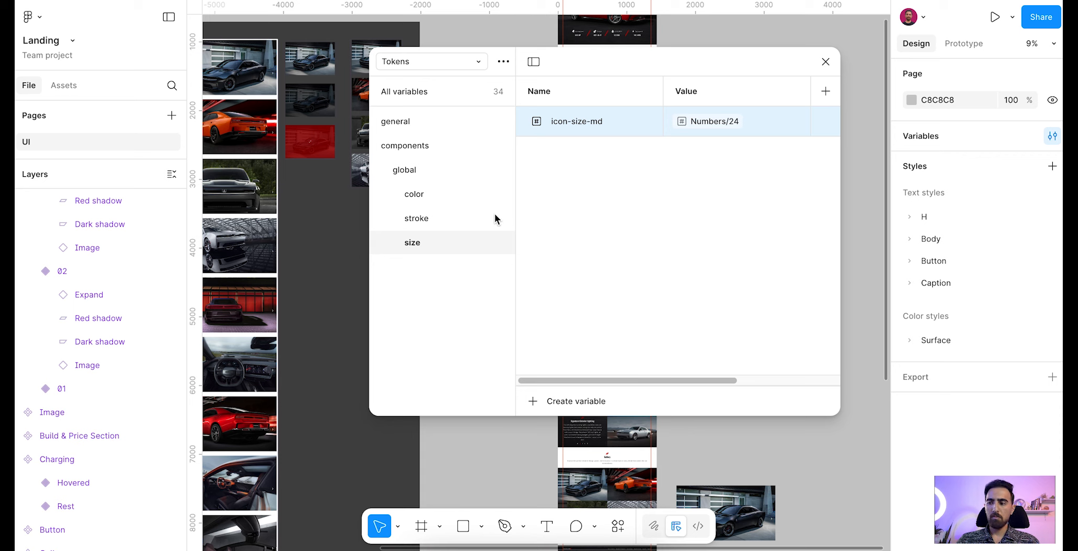
Step: Create a number variable named basic/button/min-width in the components group
left_click(406, 145)
left_click(541, 401)
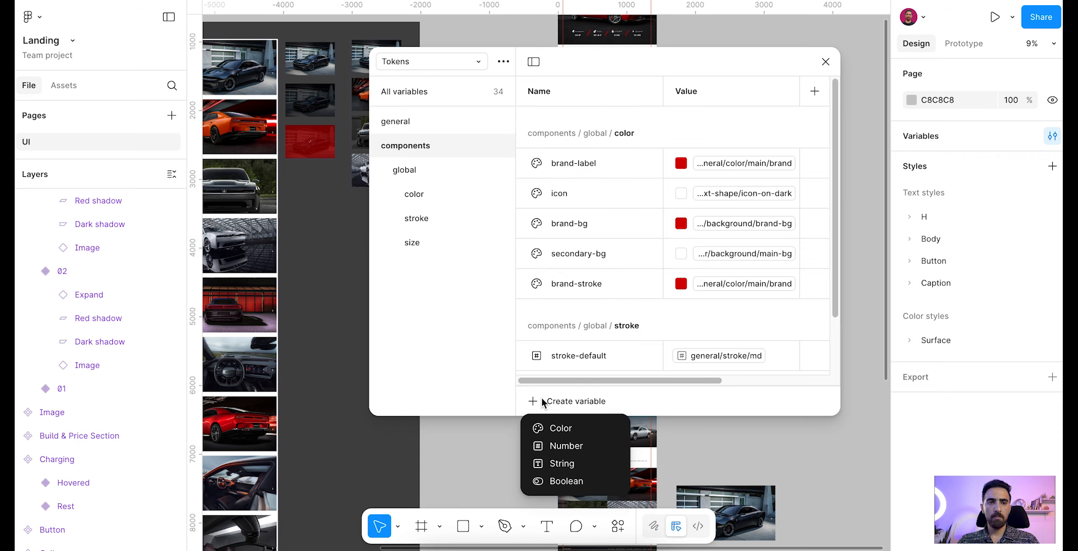
left_click(562, 445)
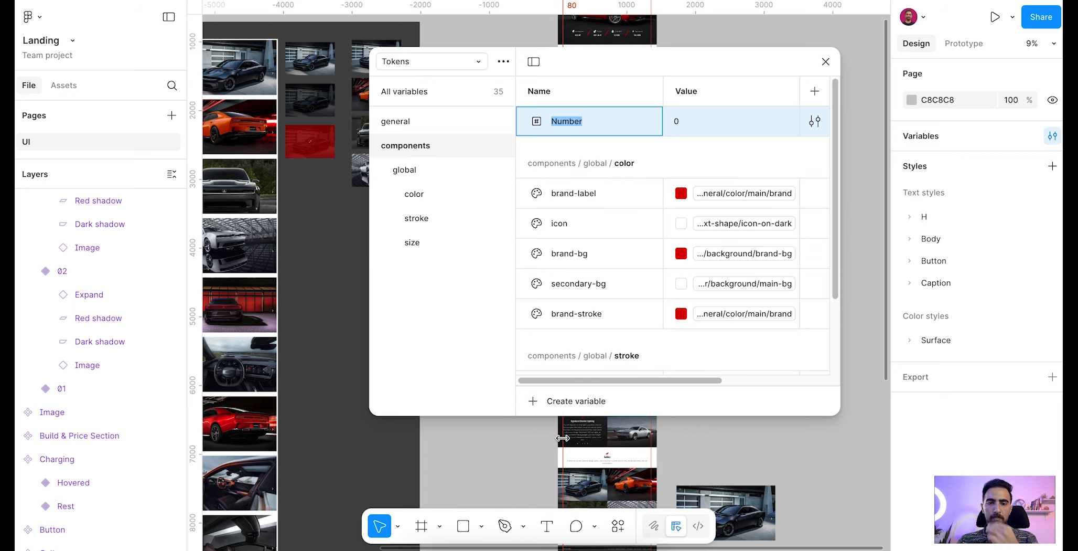
type("basic")
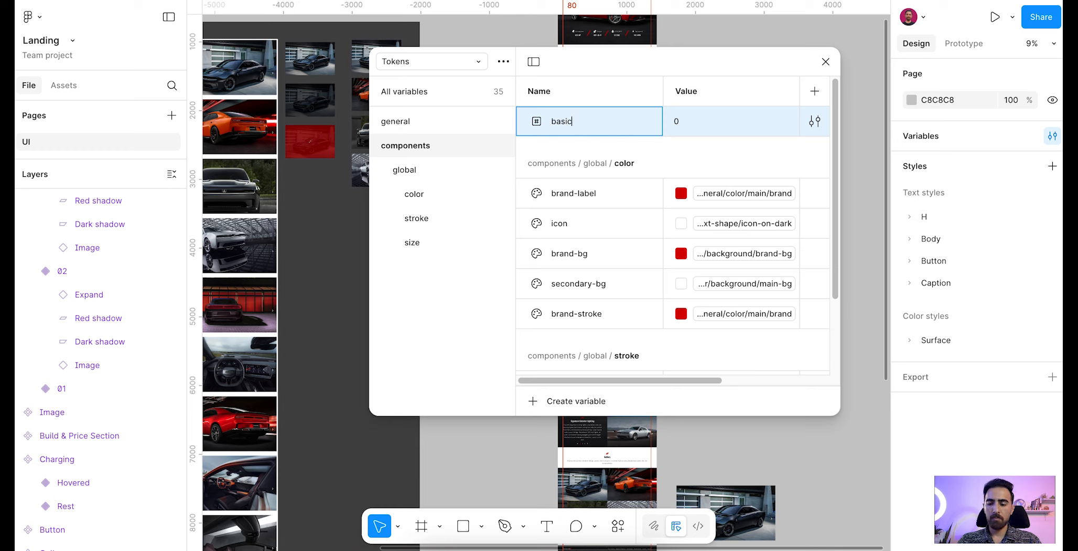
type("/button/min-")
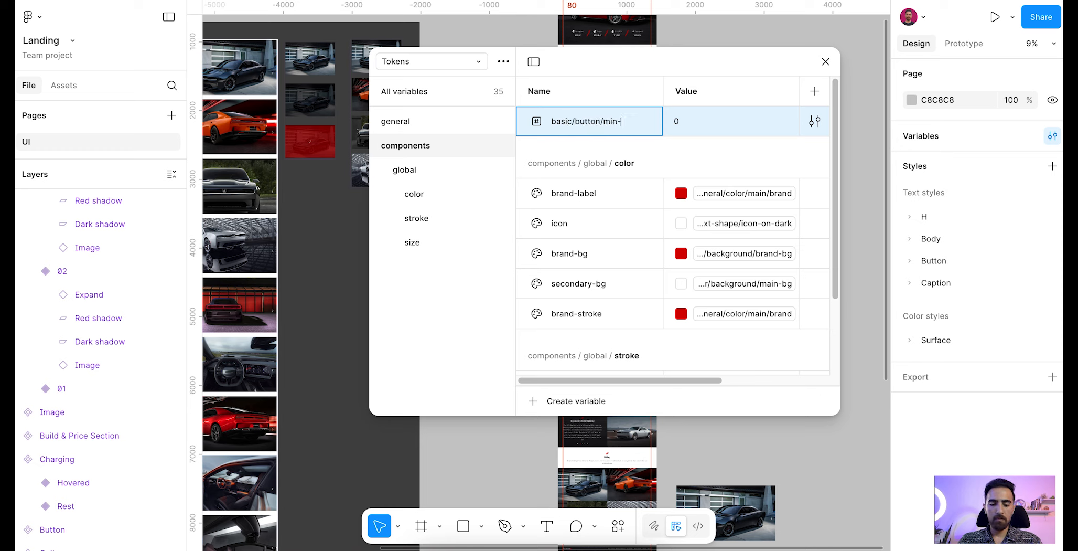
type("width")
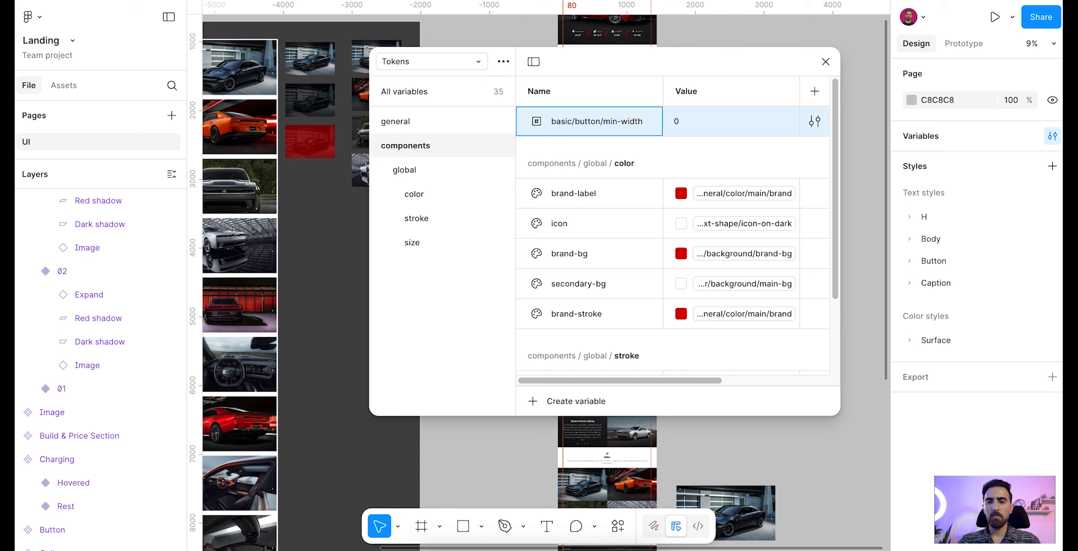
key("Return")
Step: Link the min-width variable in the components/basic/button group to the Numbers/120 primitive
left_click(435, 291)
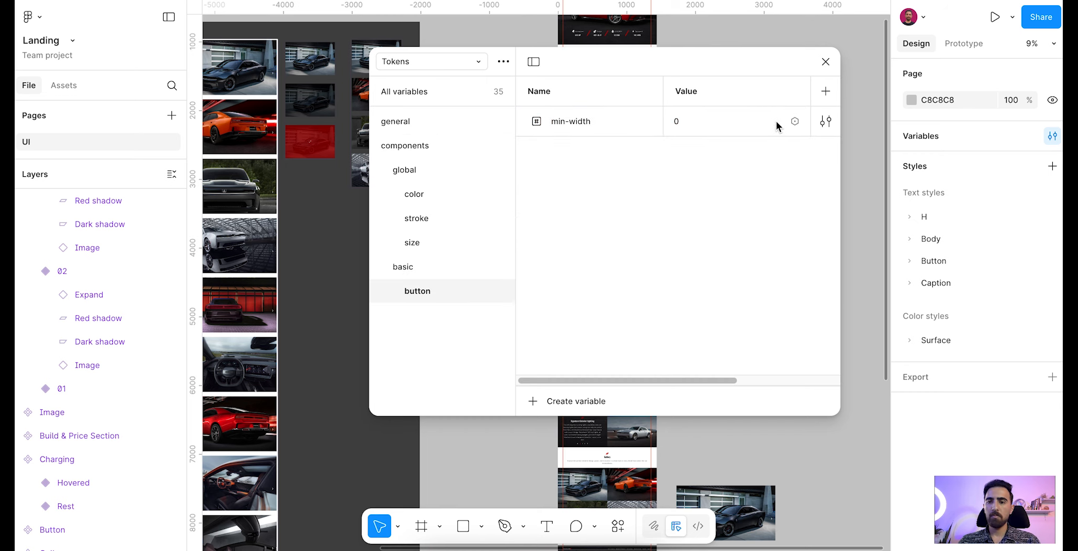
left_click(793, 121)
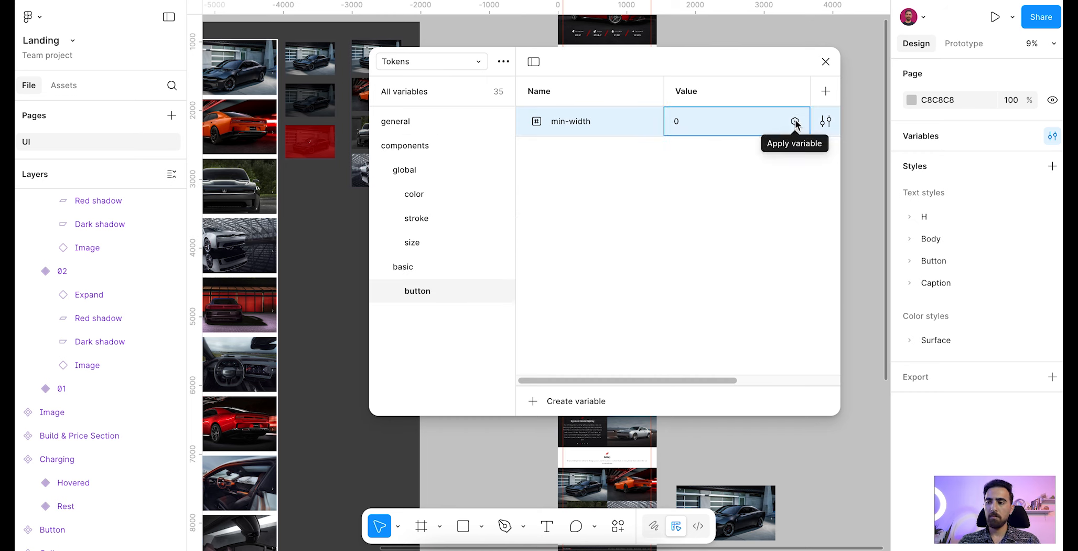
scroll(763, 347, "down", 3)
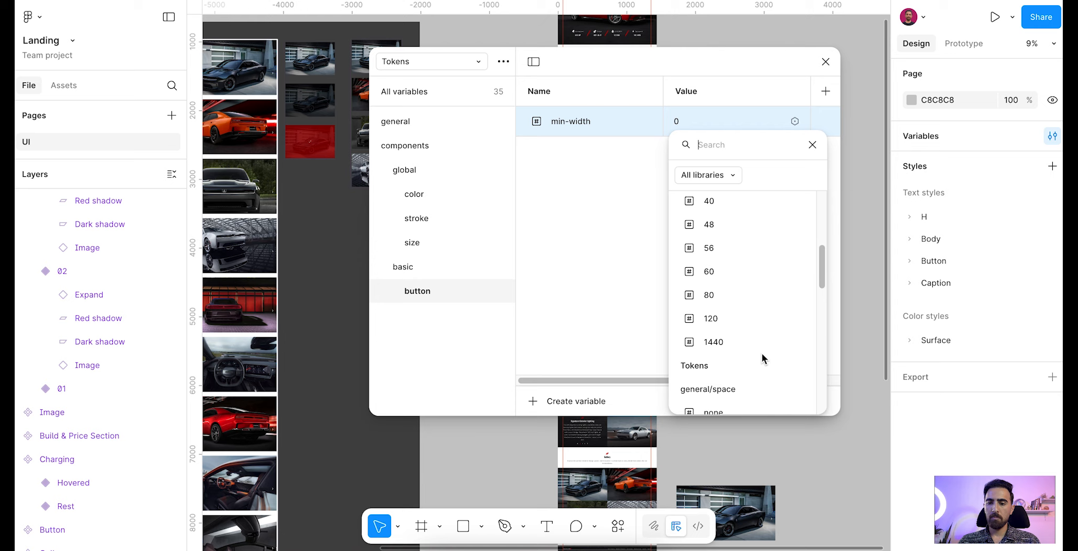
left_click(760, 318)
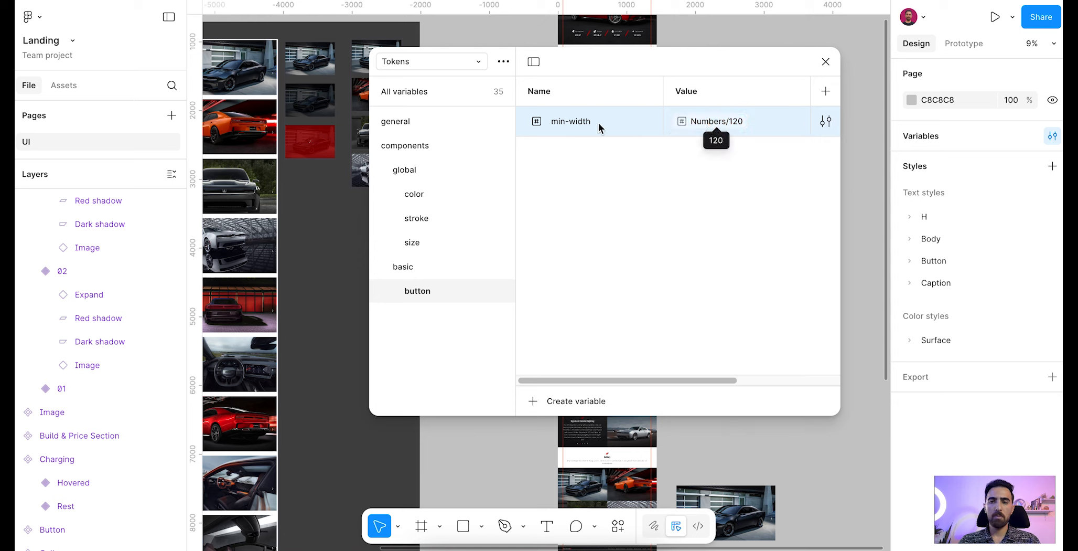
Step: Duplicate the button's min-width variable as icon and link the copy to the components/global/size/icon-size-md token
key("ctrl+d")
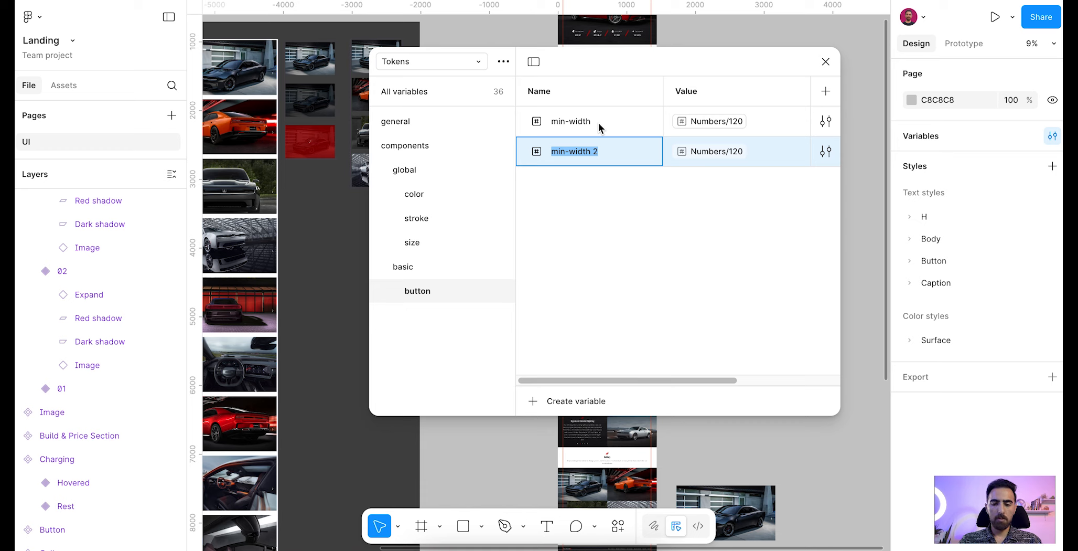
type("icon")
left_click(717, 151)
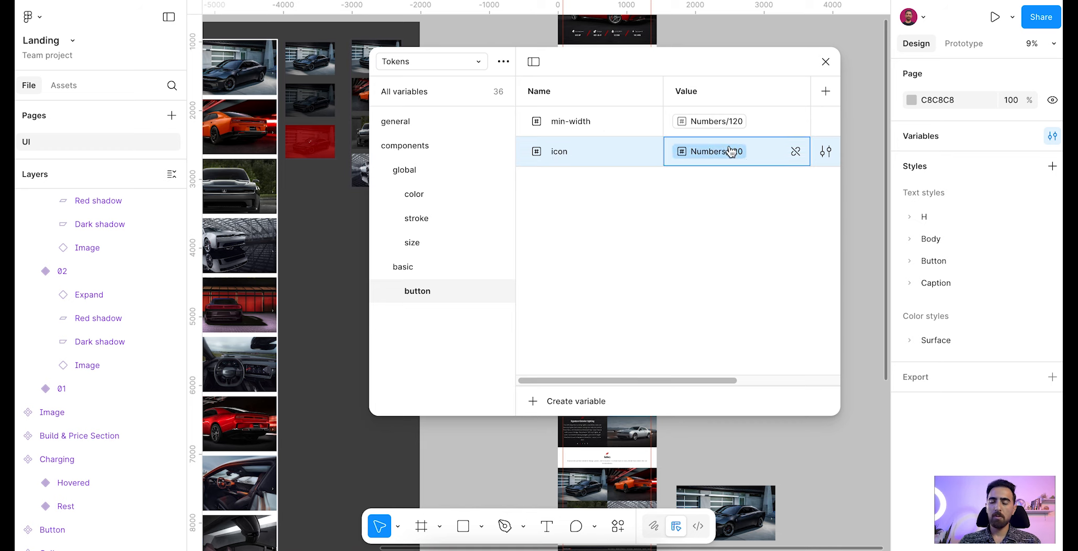
scroll(759, 358, "down", 1)
scroll(759, 358, "down", 5)
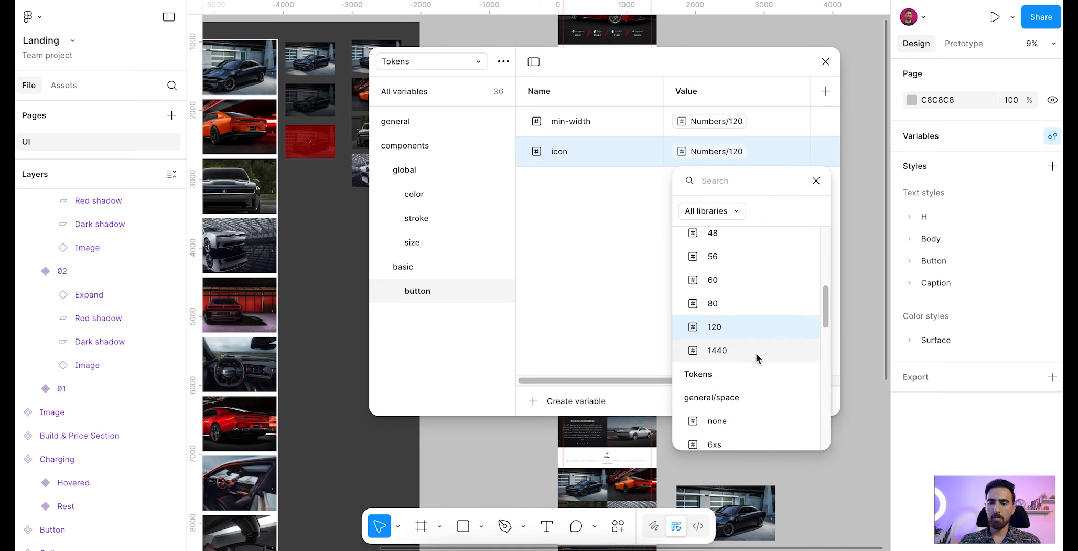
scroll(750, 352, "down", 4)
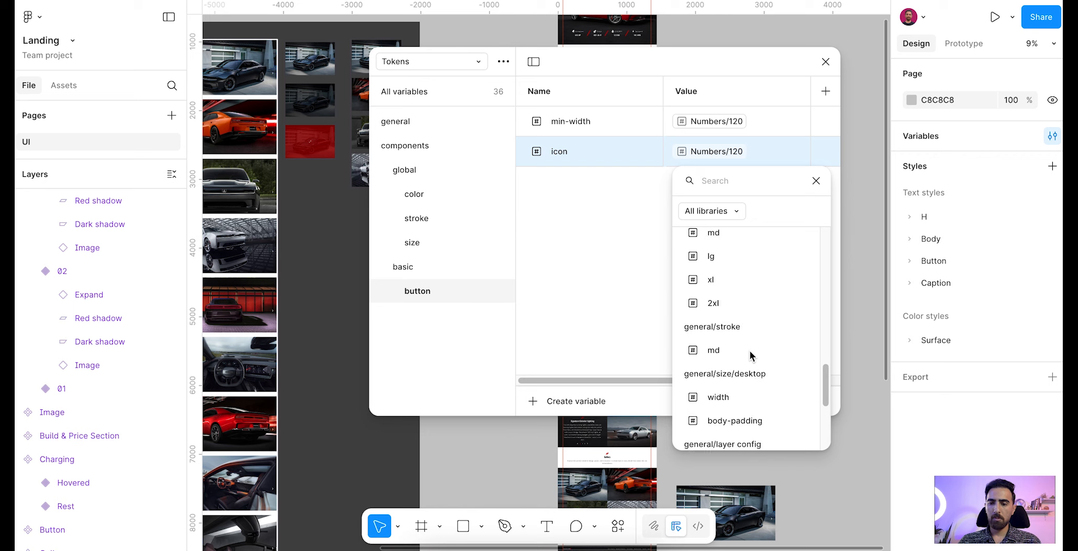
scroll(754, 299, "down", 2)
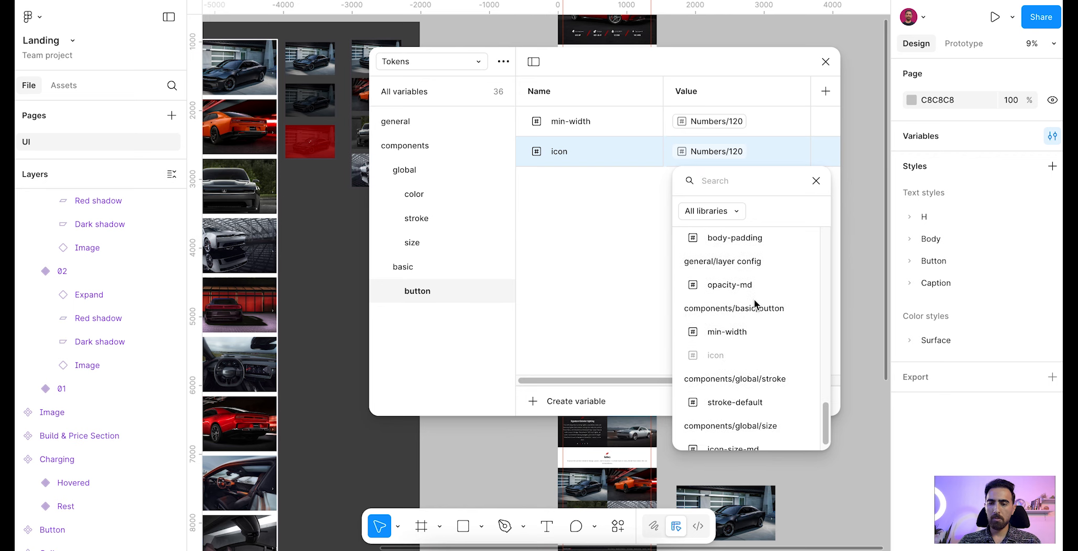
scroll(772, 296, "down", 1)
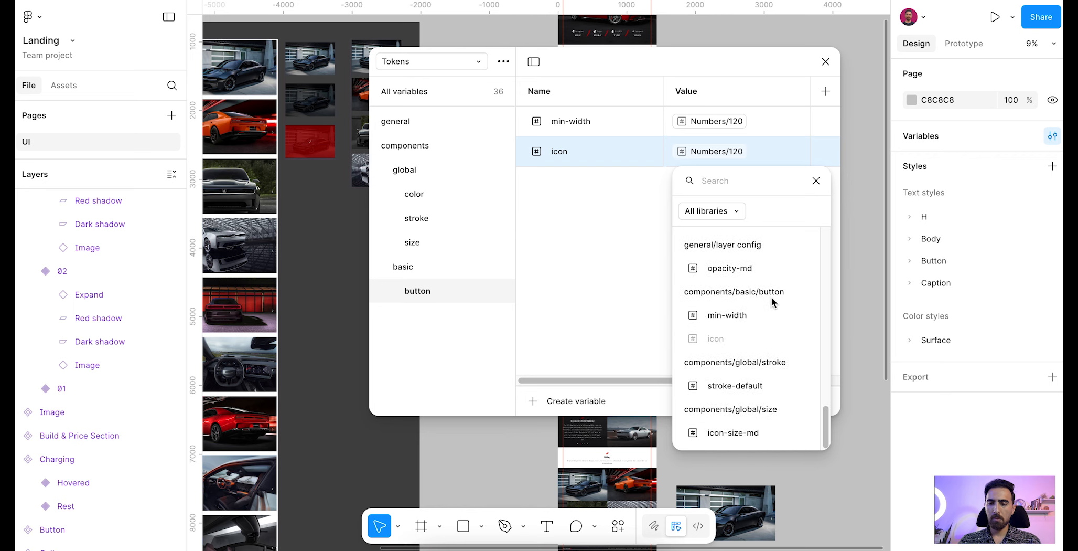
left_click(733, 432)
Step: Duplicate the button's icon variable as padding and link the copy to the Numbers/16 primitive
left_click(604, 153)
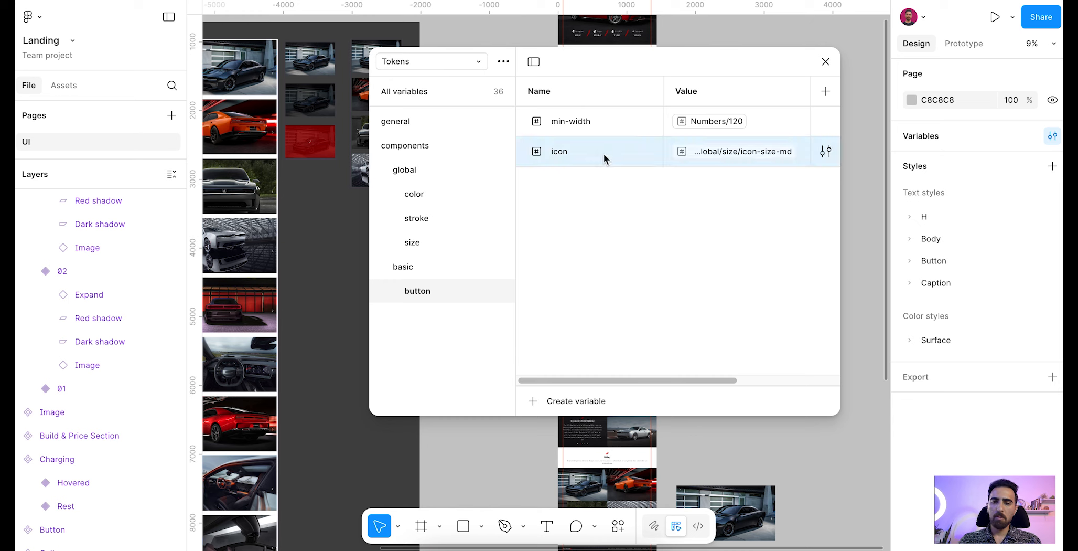
key("ctrl+d")
type("paddin")
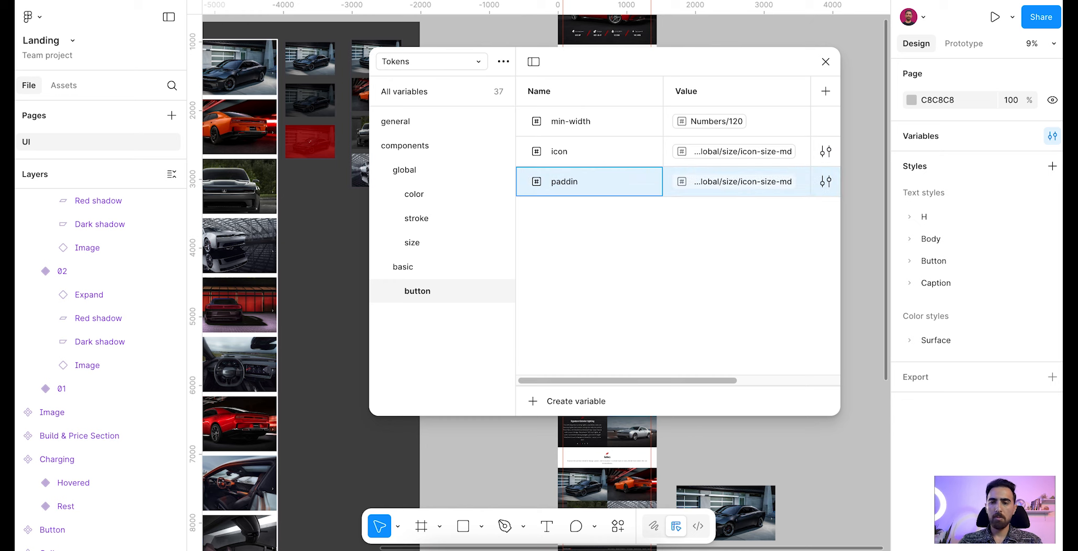
type("g")
left_click(701, 231)
left_click(742, 181)
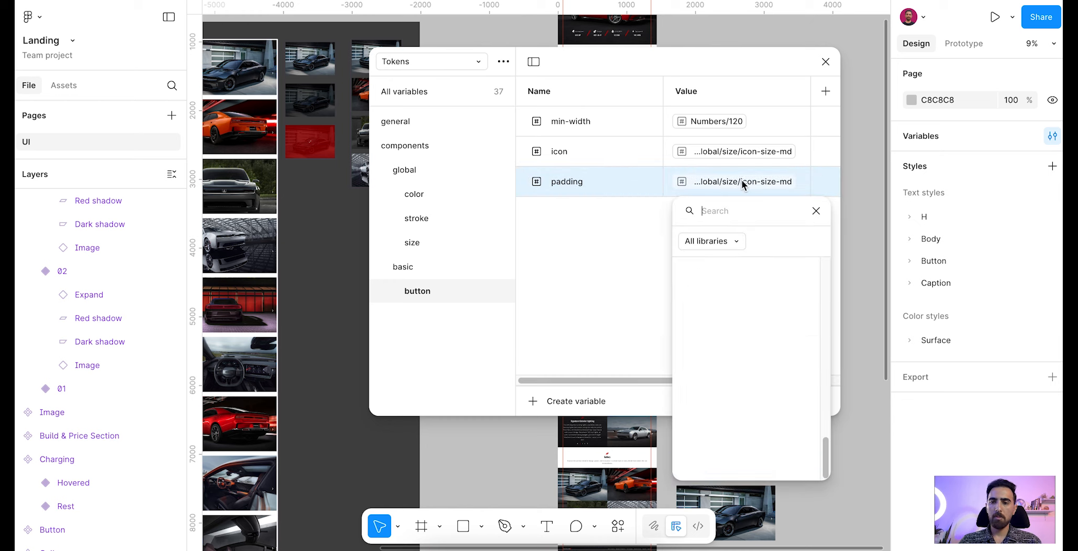
scroll(771, 360, "up", 5)
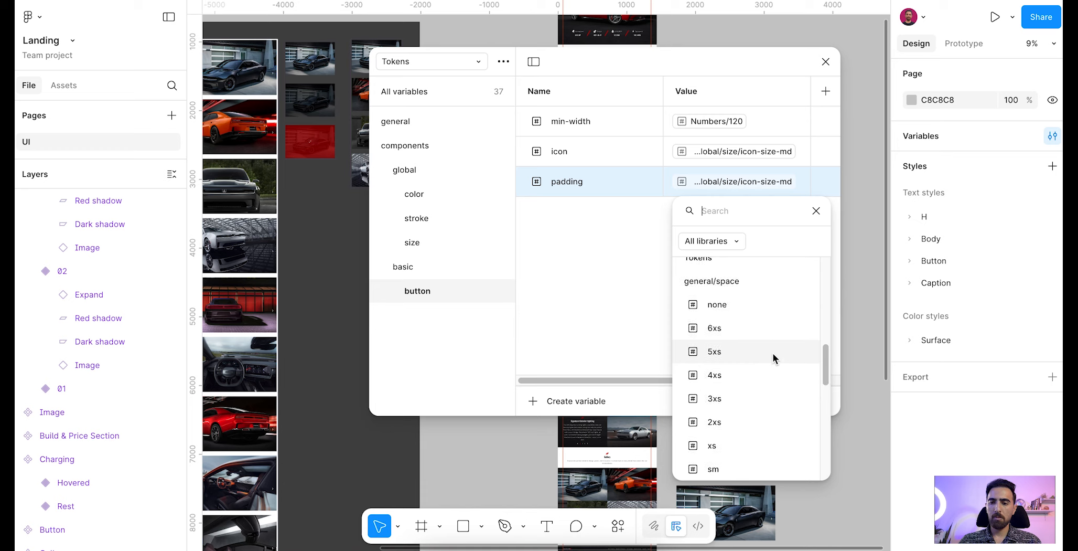
scroll(774, 352, "up", 10)
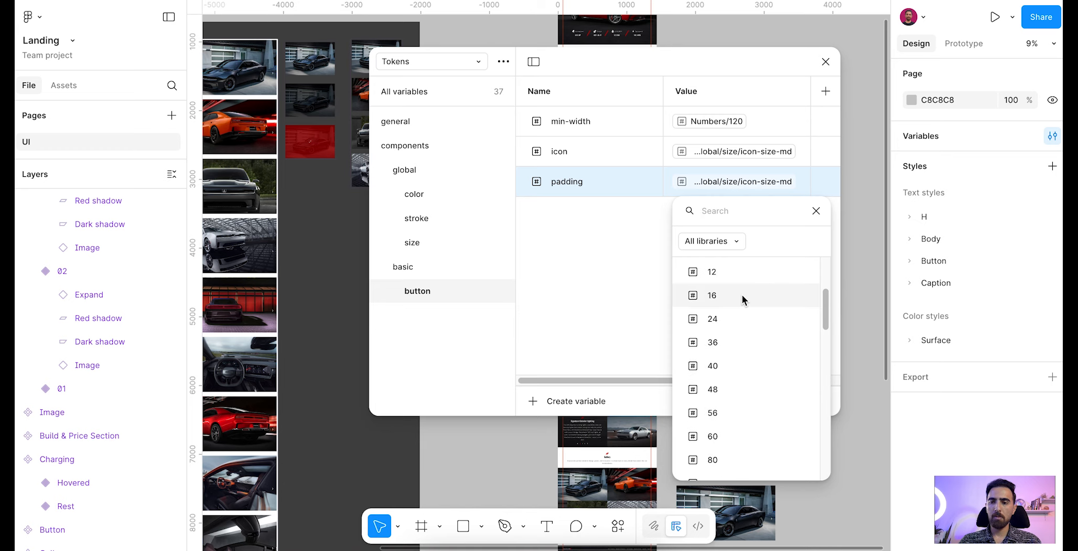
left_click(742, 295)
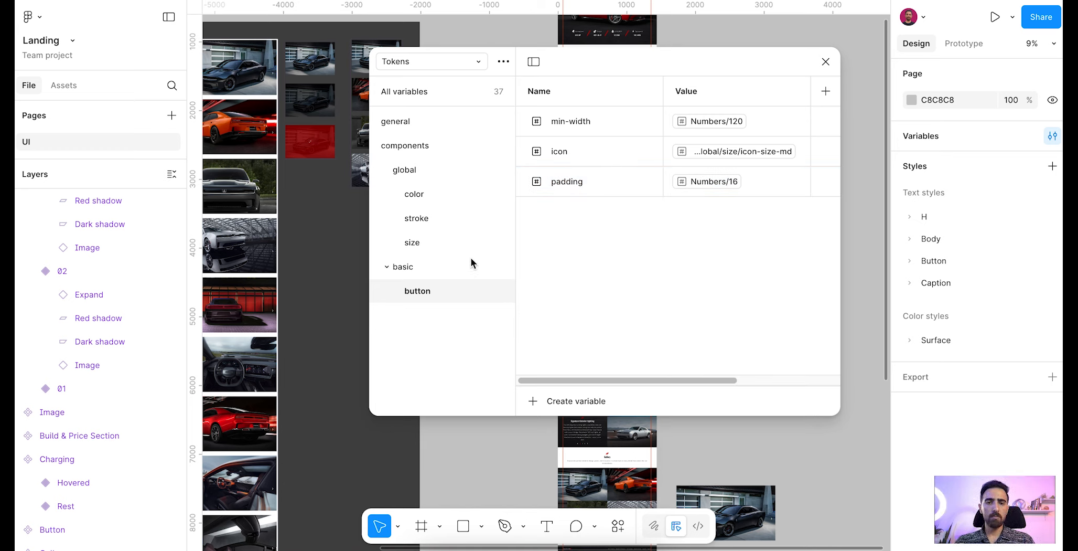
Step: Clear all supported properties from the color scope of the brand-label variable in components/global/color
left_click(427, 193)
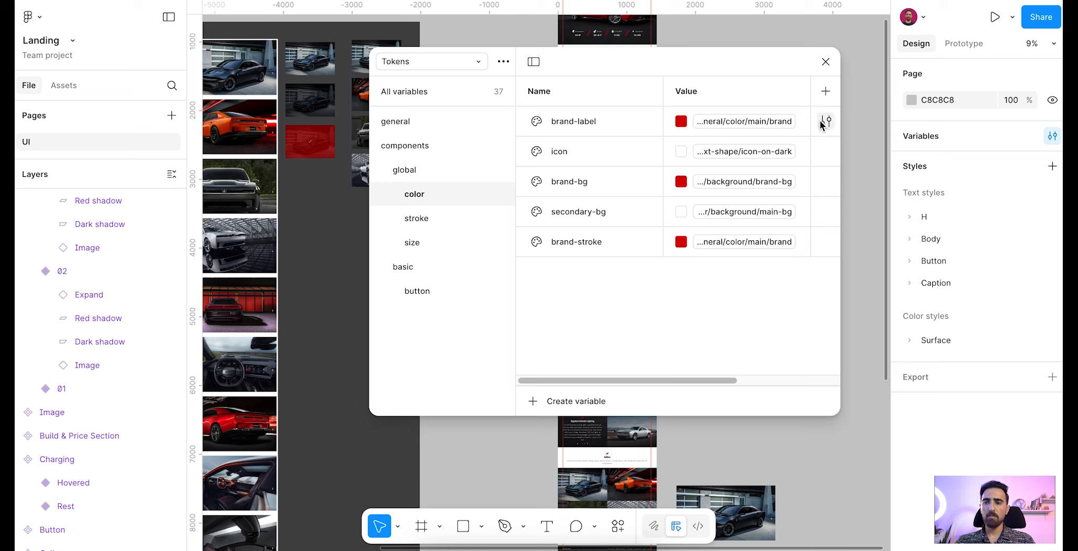
left_click(821, 122)
left_click(703, 145)
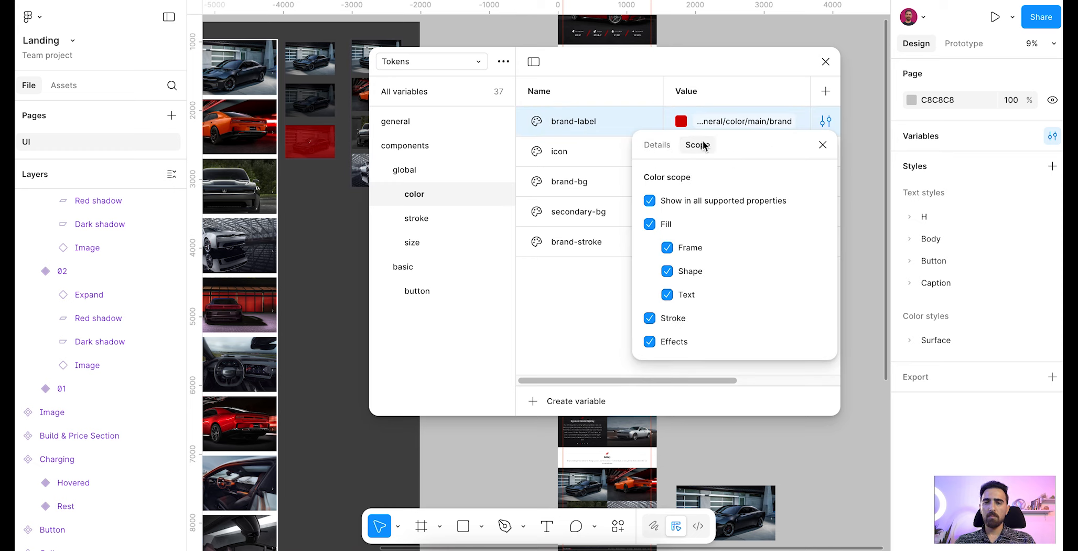
left_click(651, 201)
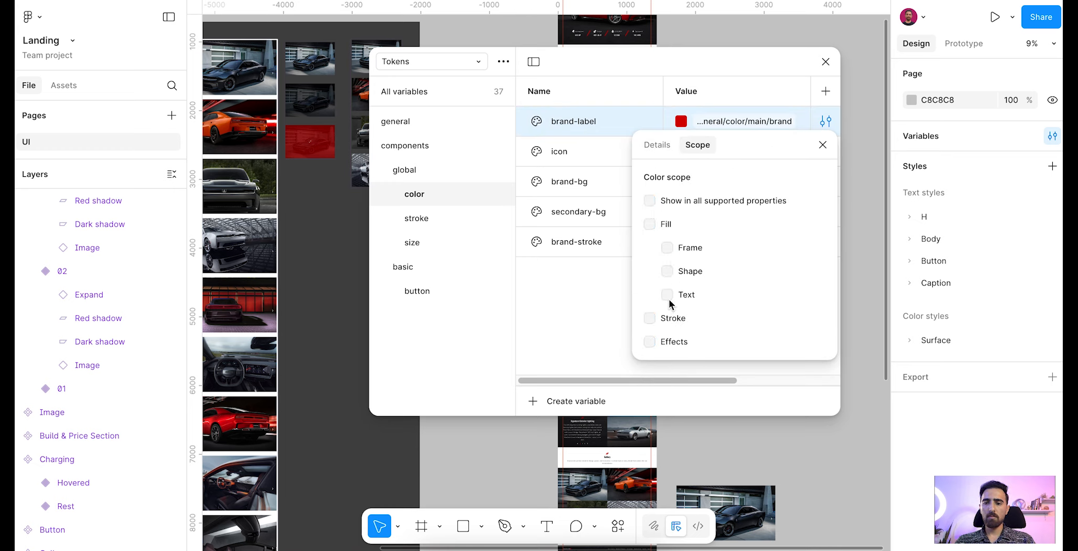
Step: Restrict the color scope of the icon variable in components/global/color to Shape fills only
left_click(579, 152)
left_click(823, 152)
left_click(694, 176)
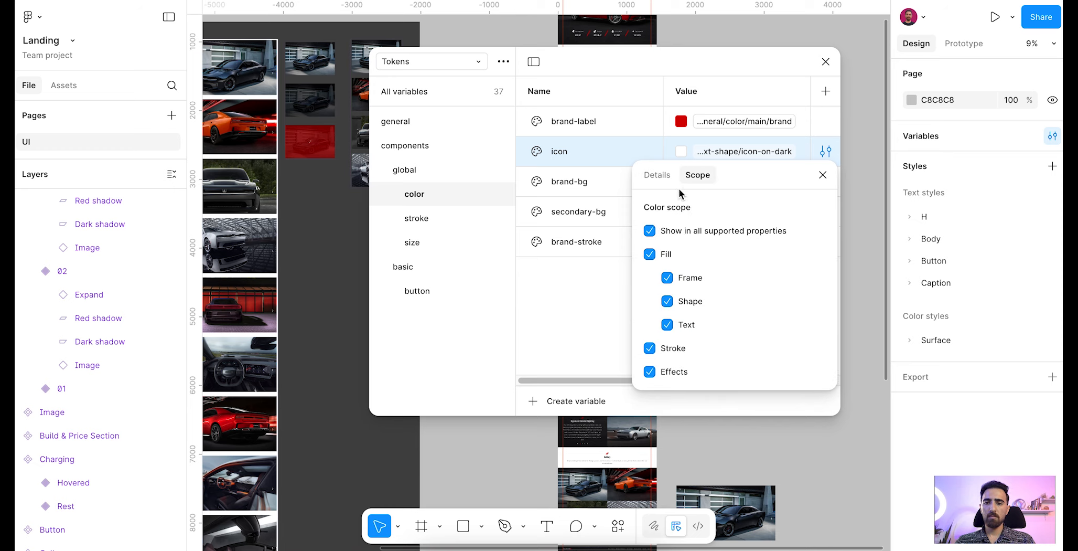
left_click(650, 230)
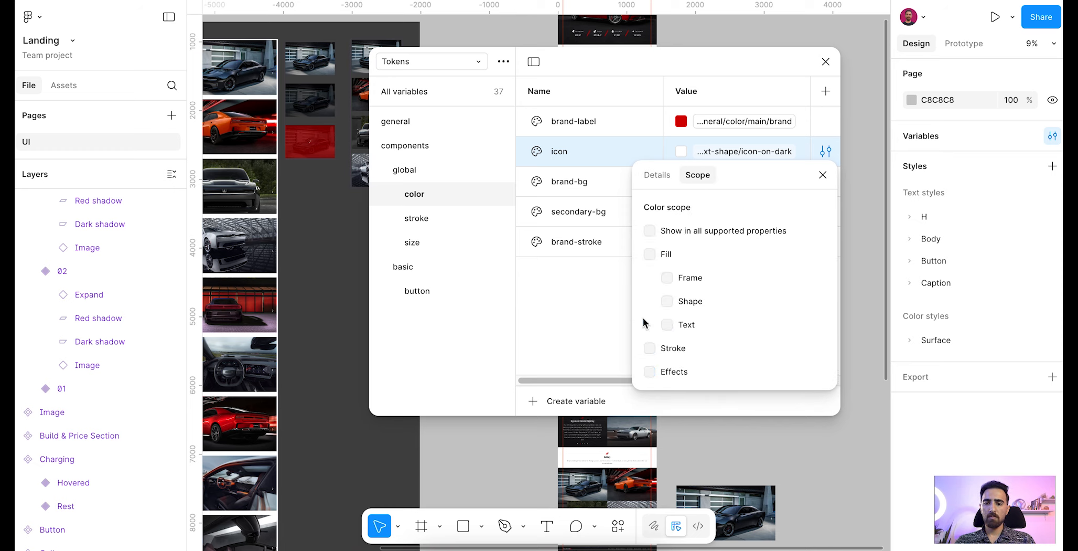
left_click(667, 301)
Step: Restrict the color scope of the brand-bg and secondary-bg variables in components/global/color to Frame fills only
left_click(579, 182)
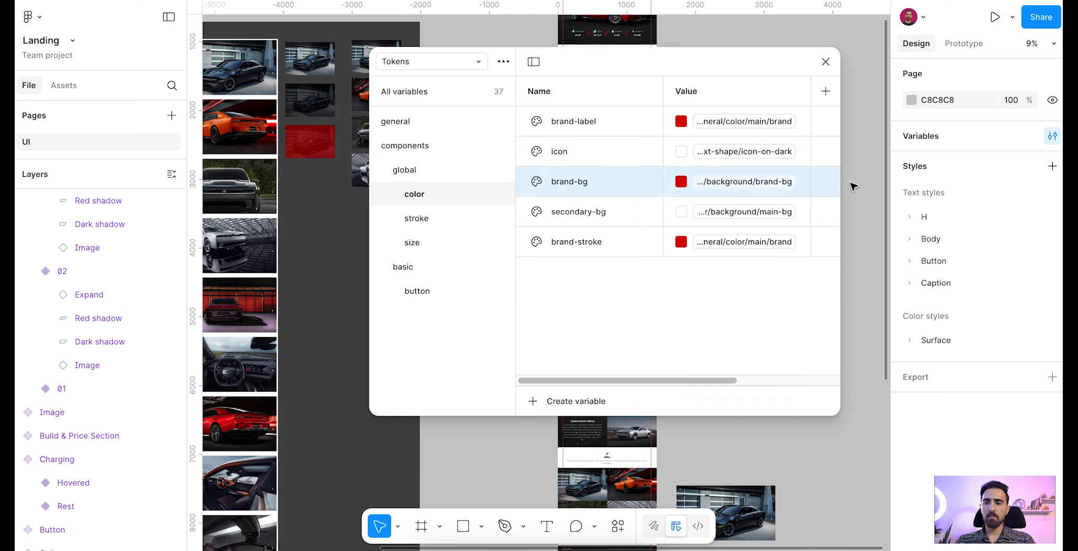
left_click(617, 214, "shift")
left_click(825, 182)
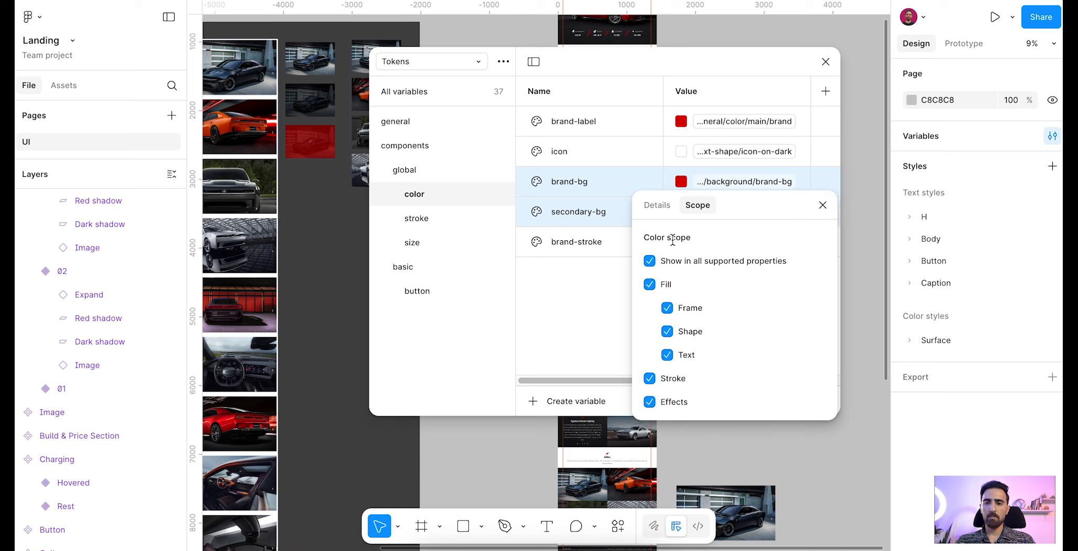
left_click(650, 261)
left_click(666, 308)
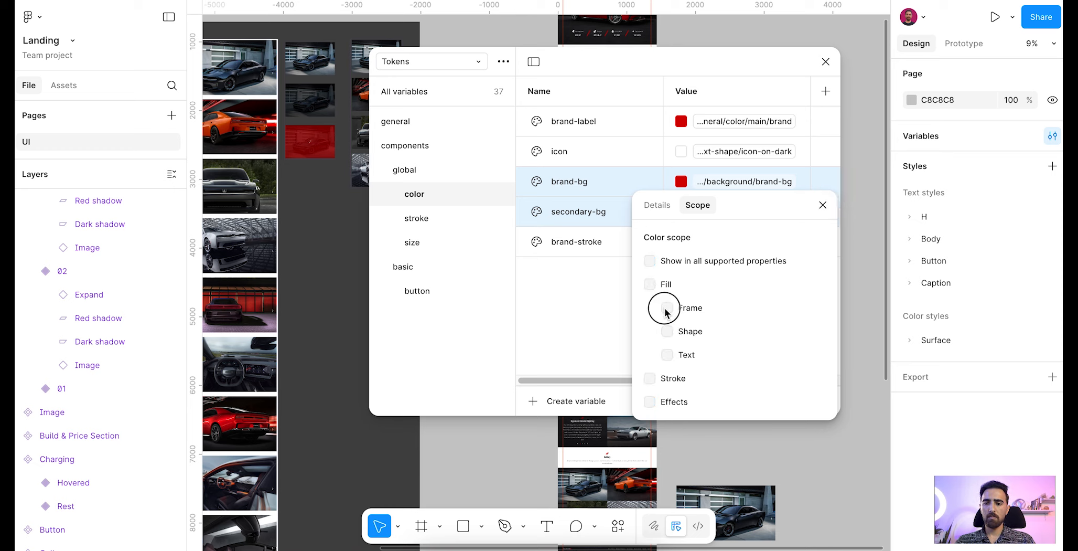
Step: Restrict the color scope of the brand-stroke variable in components/global/color to Stroke only
left_click(585, 243)
left_click(825, 241)
left_click(691, 266)
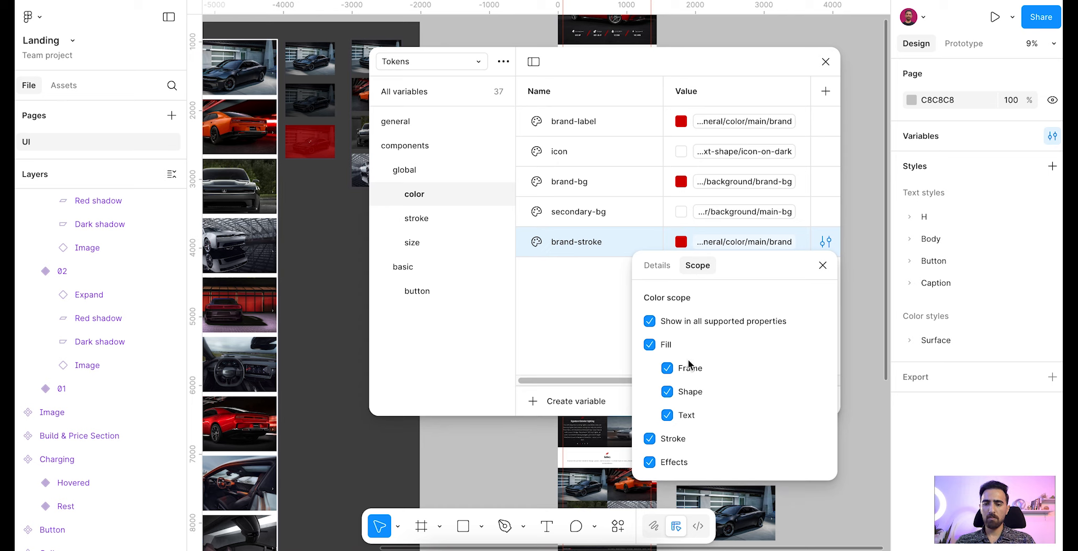
left_click(650, 321)
left_click(650, 438)
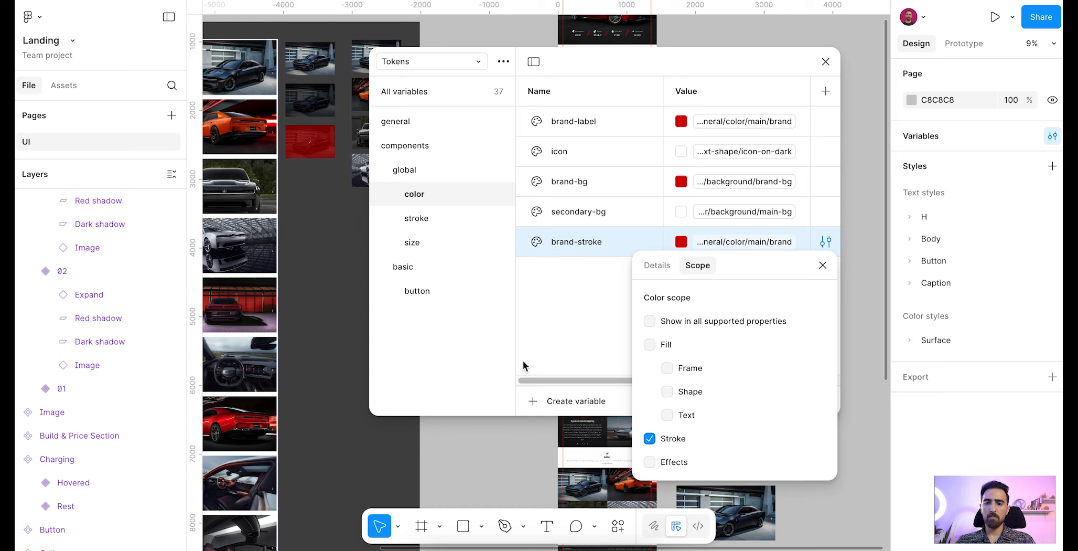
left_click(412, 324)
Step: Restrict the number scope of the stroke-default variable in components/global/stroke to Stroke only
left_click(437, 220)
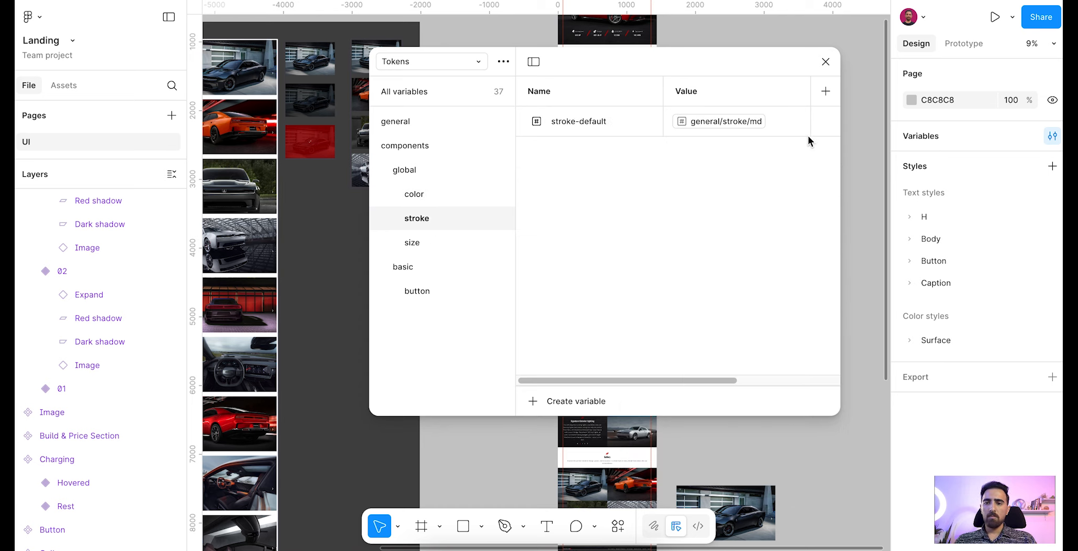
left_click(826, 121)
left_click(701, 145)
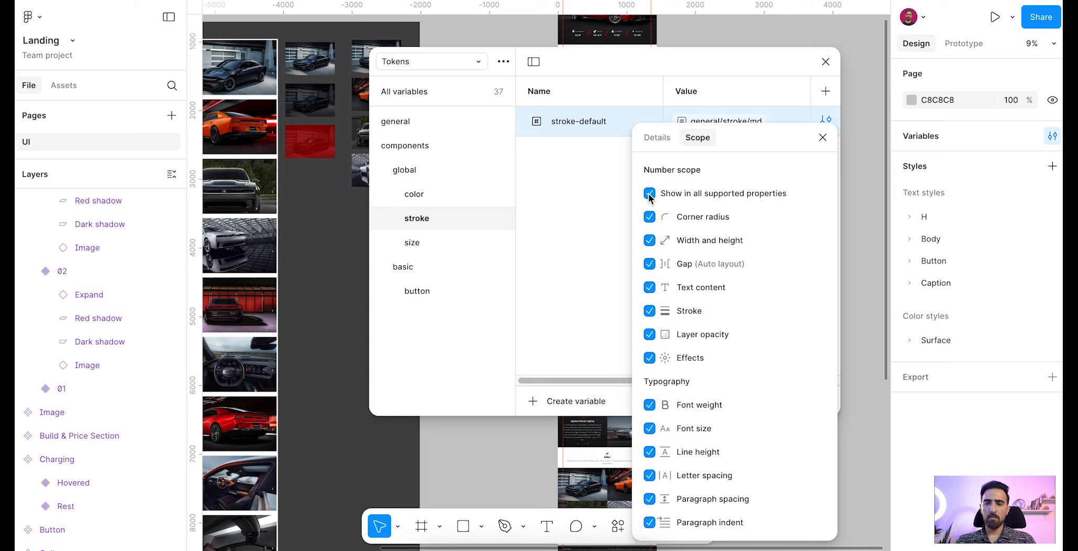
left_click(649, 194)
left_click(650, 311)
Step: Restrict the number scope of the icon-size-md variable in components/global/size to Width and height only
left_click(414, 242)
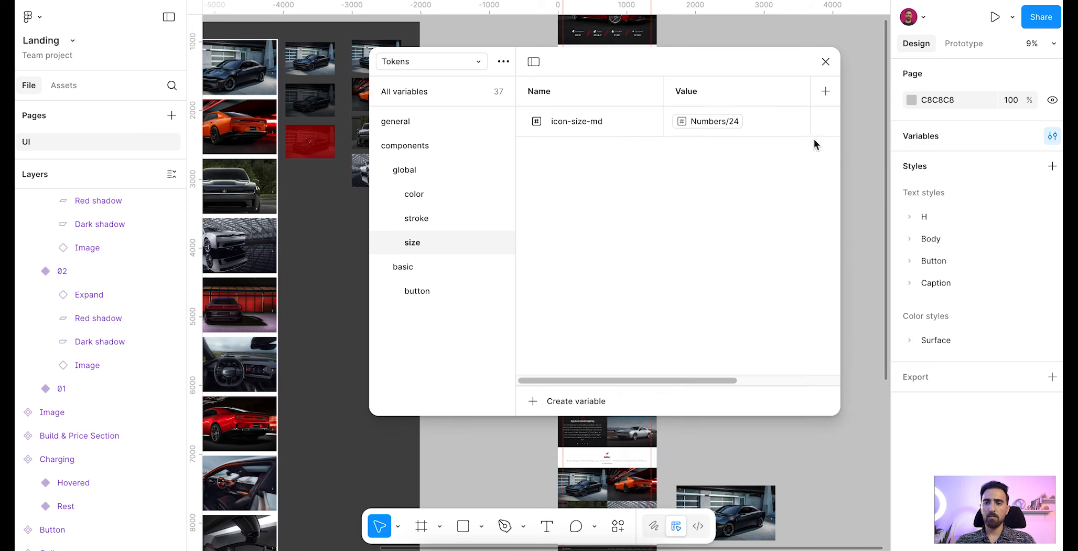
left_click(825, 122)
left_click(696, 145)
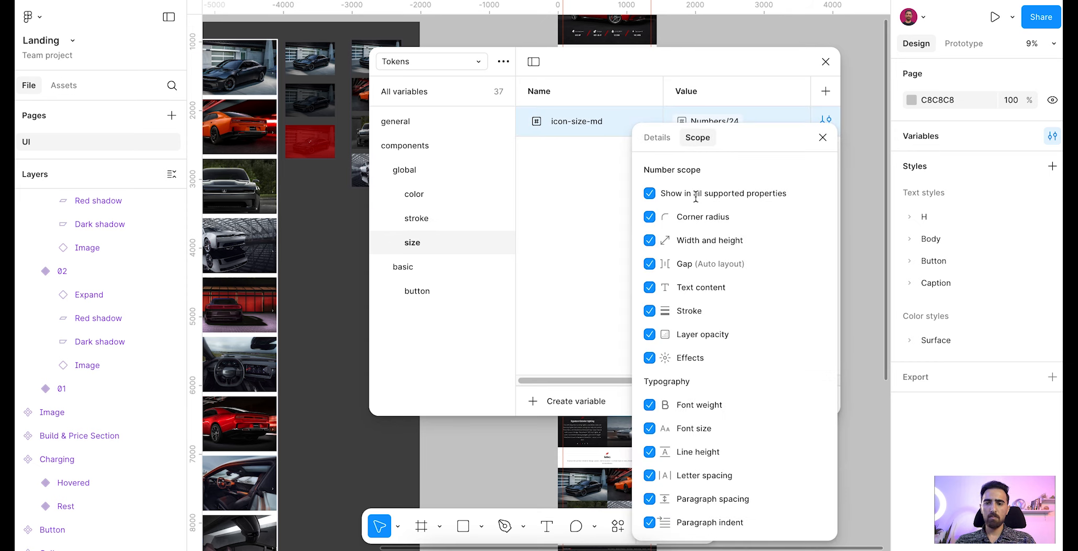
left_click(650, 240)
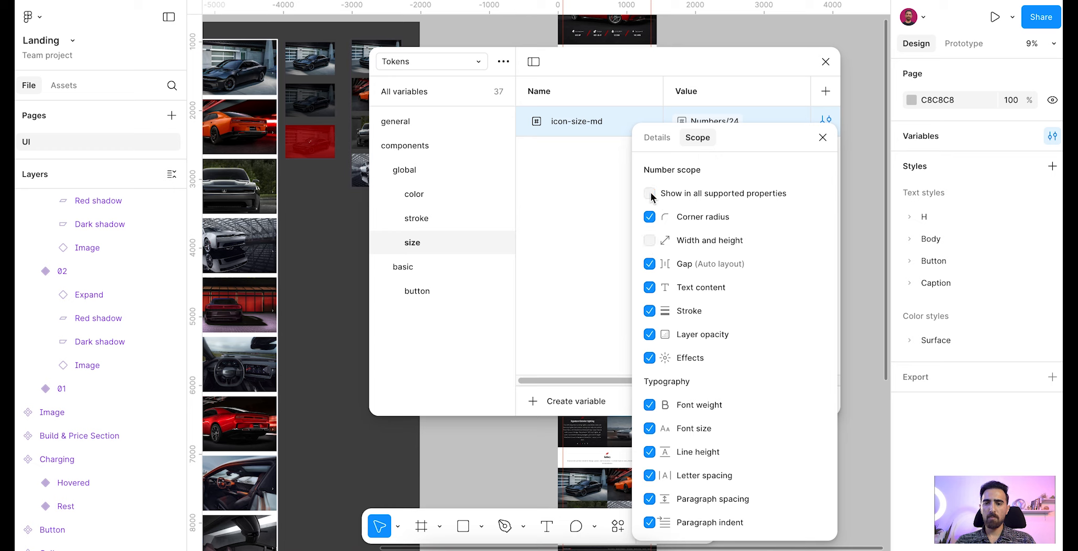
left_click(650, 240)
left_click(650, 241)
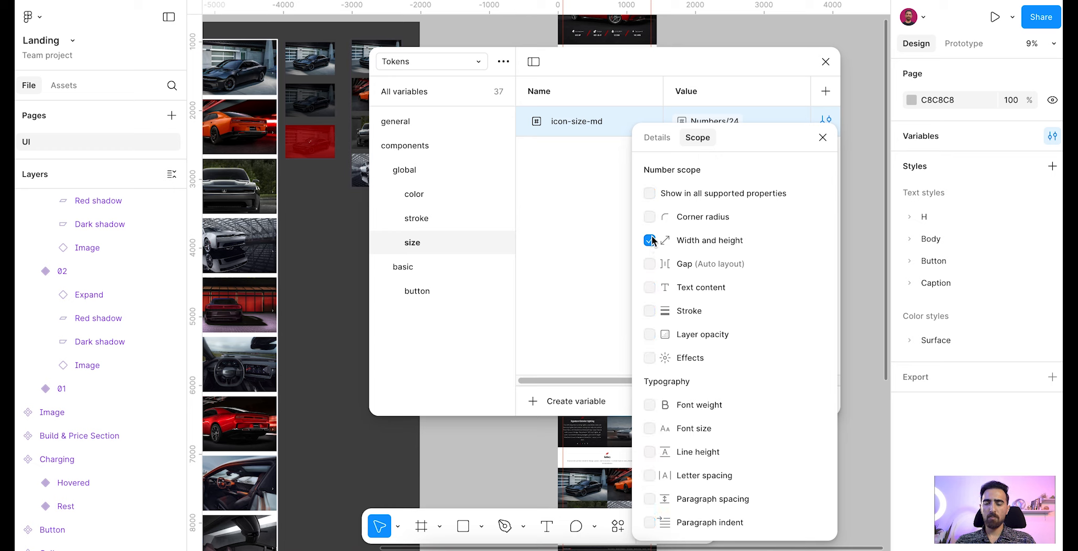